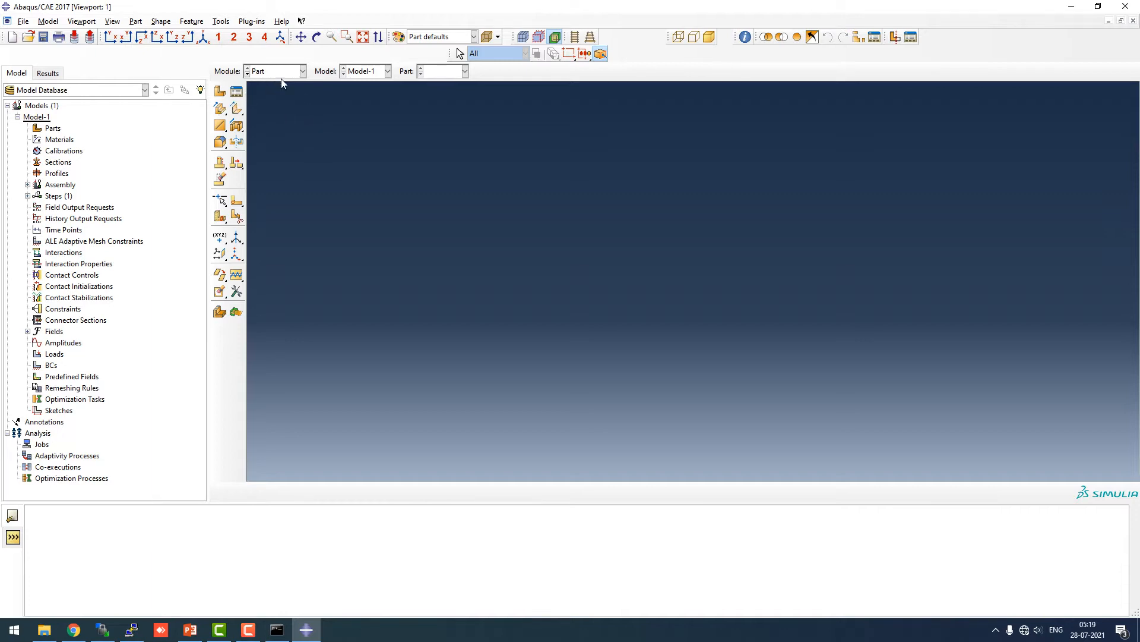
Create a 3D deformable solid extrusion part named top with an approximate size of 1
left_click(219, 93)
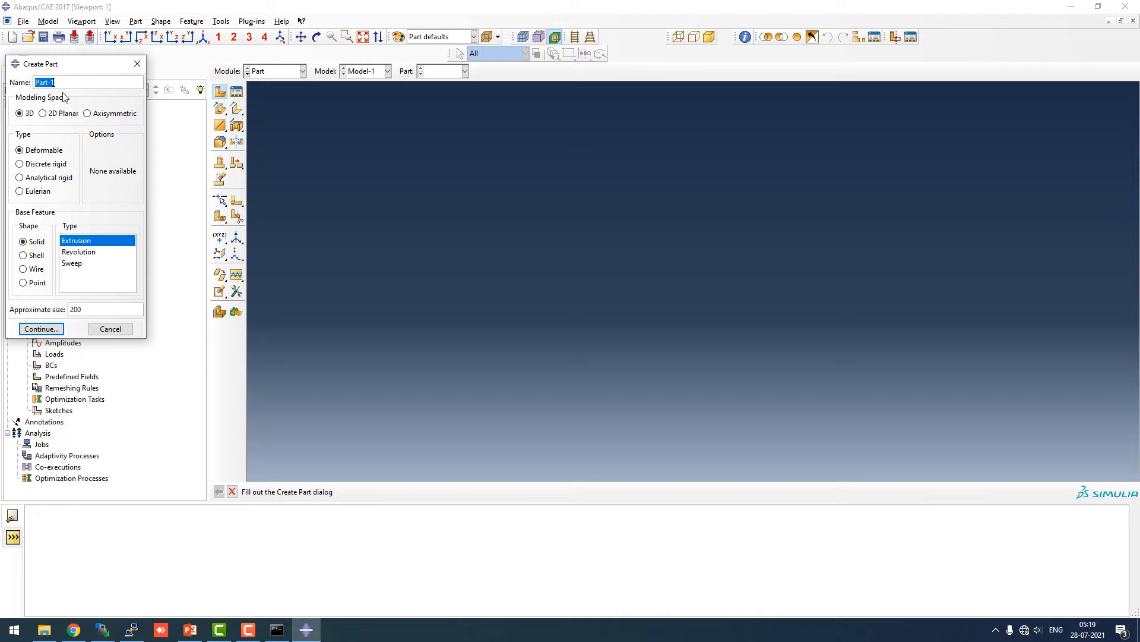
type("top")
double_click(85, 307)
type("1")
left_click(57, 330)
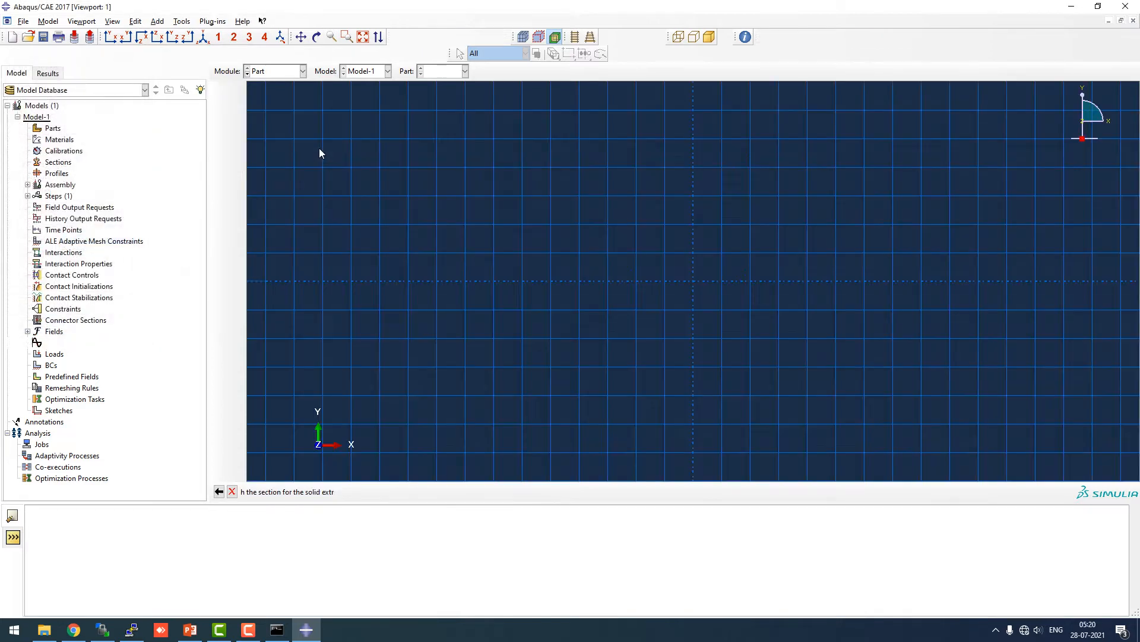
Sketch a rectangle about 0.15 by 0.15 around the sketch origin, from corner (-0.1, 0.1) to (0.05, -0.05)
left_click(236, 109)
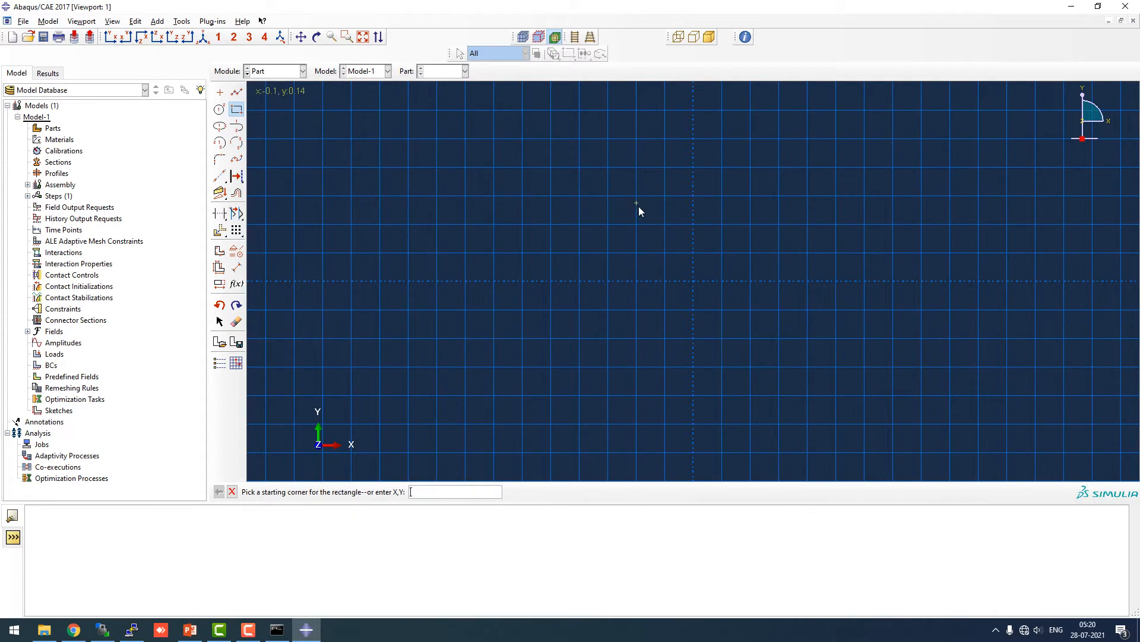
left_click(640, 224)
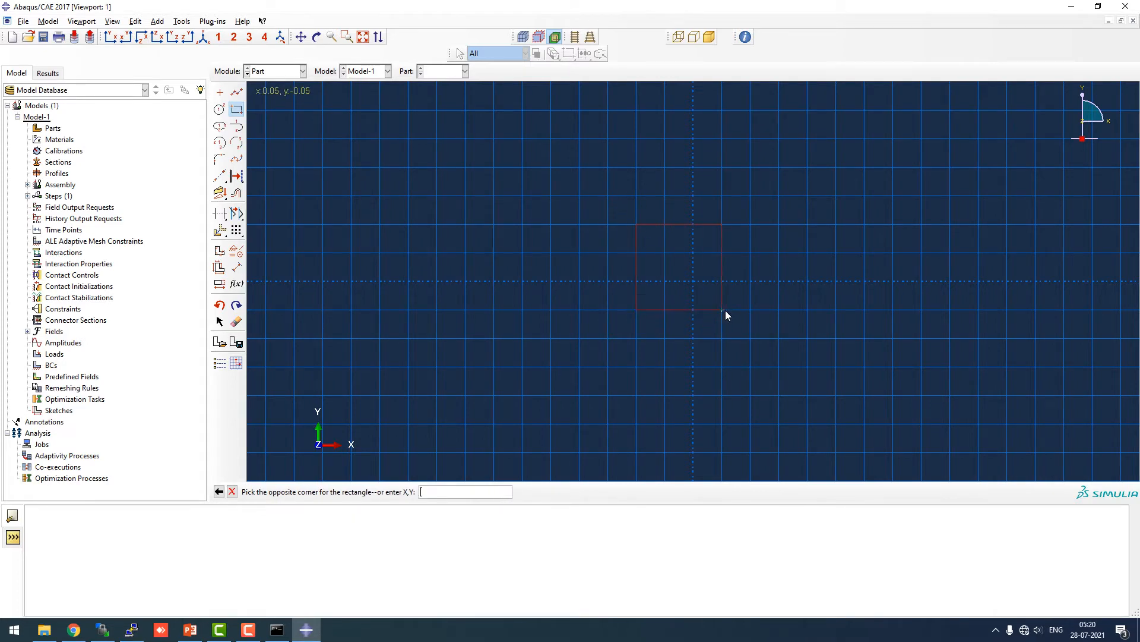
left_click(723, 309)
Dimension the rectangle's vertical side and bottom edge, setting both lengths to 1
left_click(236, 267)
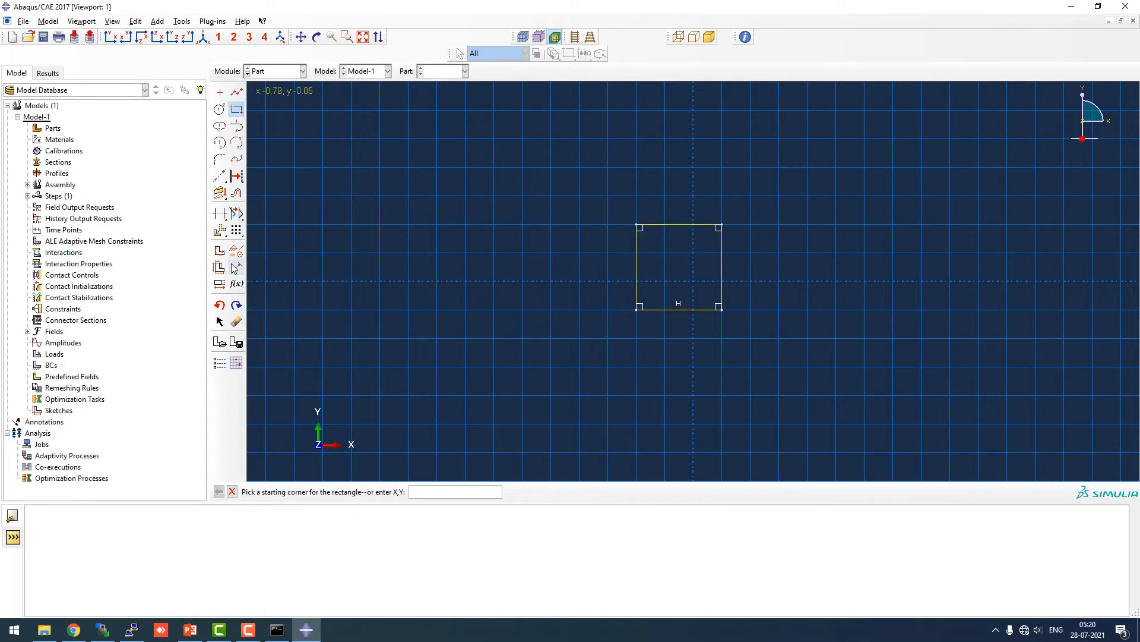
left_click(636, 278)
left_click(581, 277)
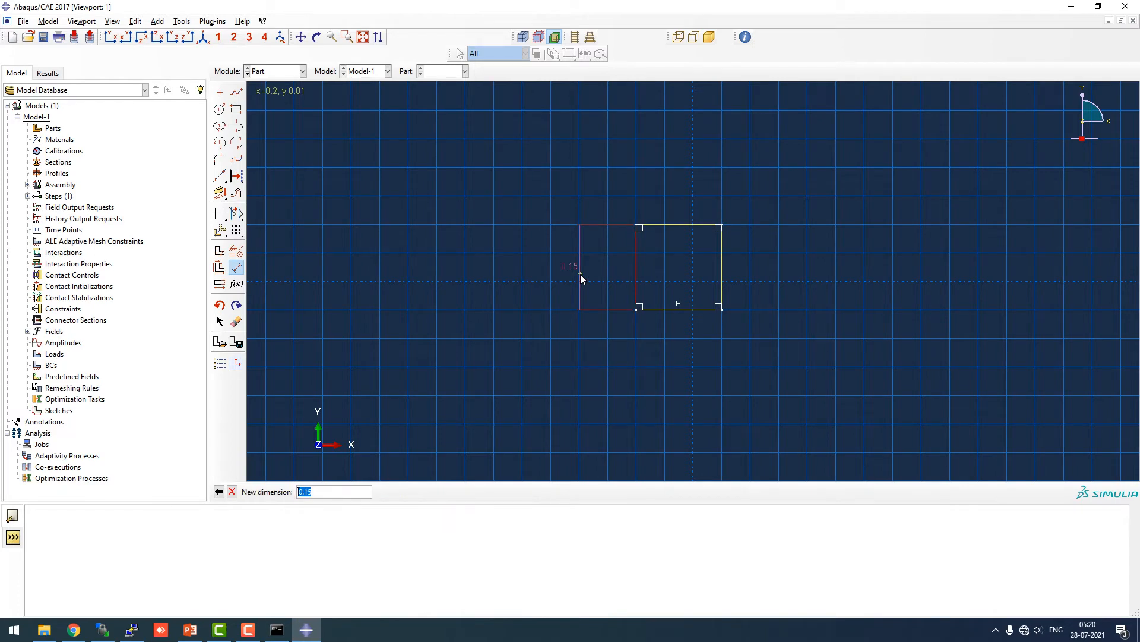
type("1")
key("Return")
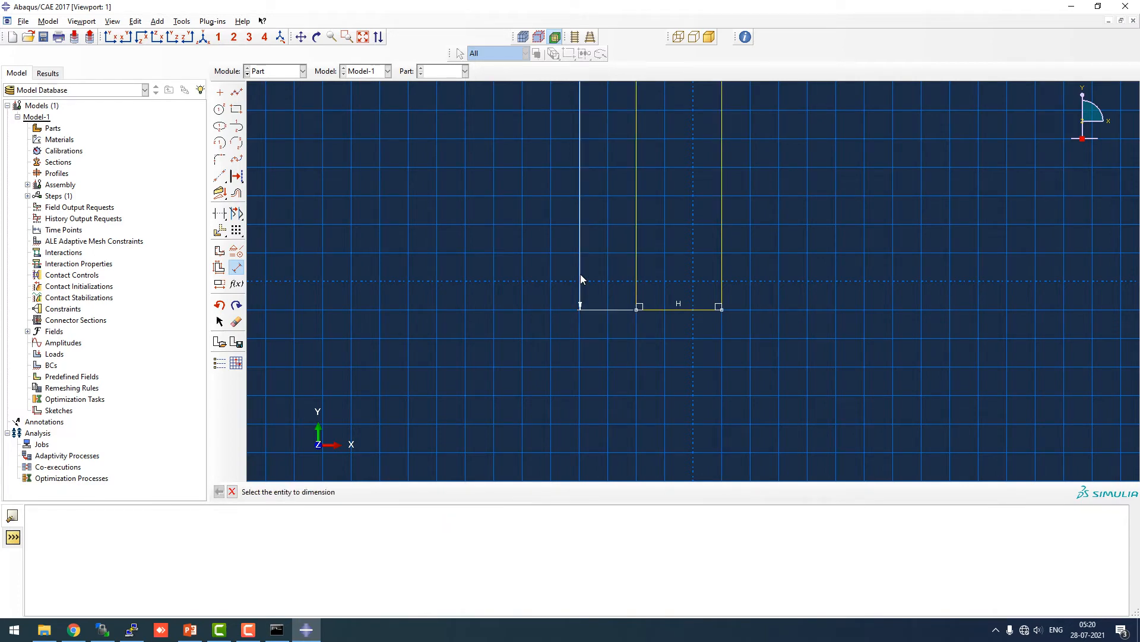
left_click(691, 309)
left_click(689, 347)
type("1")
key("Return")
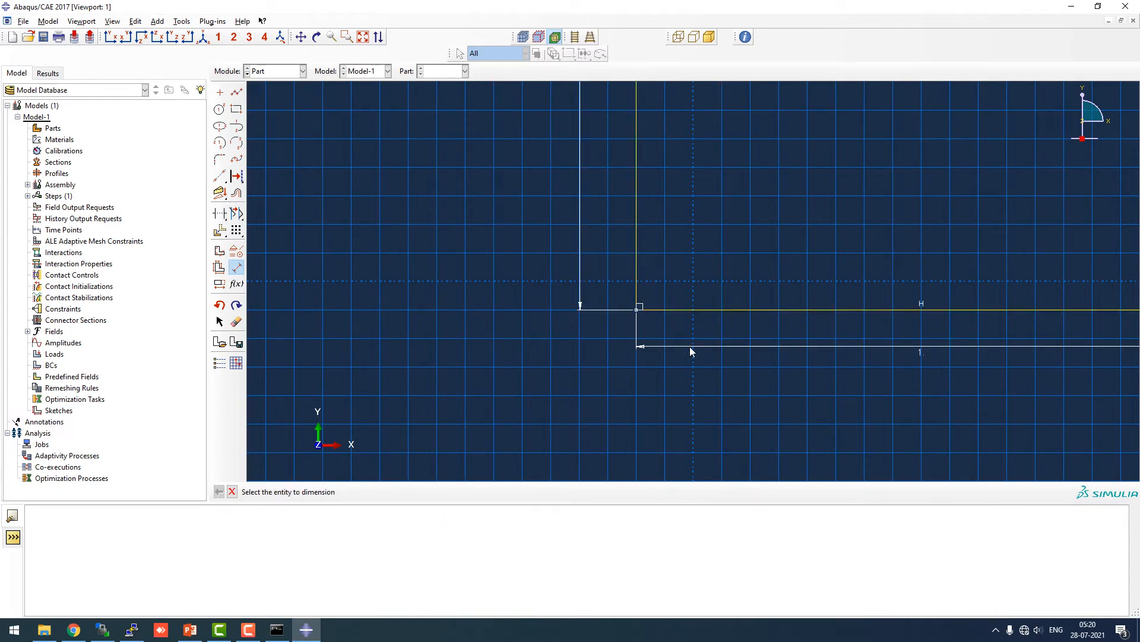
left_click(231, 492)
Finish the section sketch and extrude it to a depth of 1
left_click(382, 492)
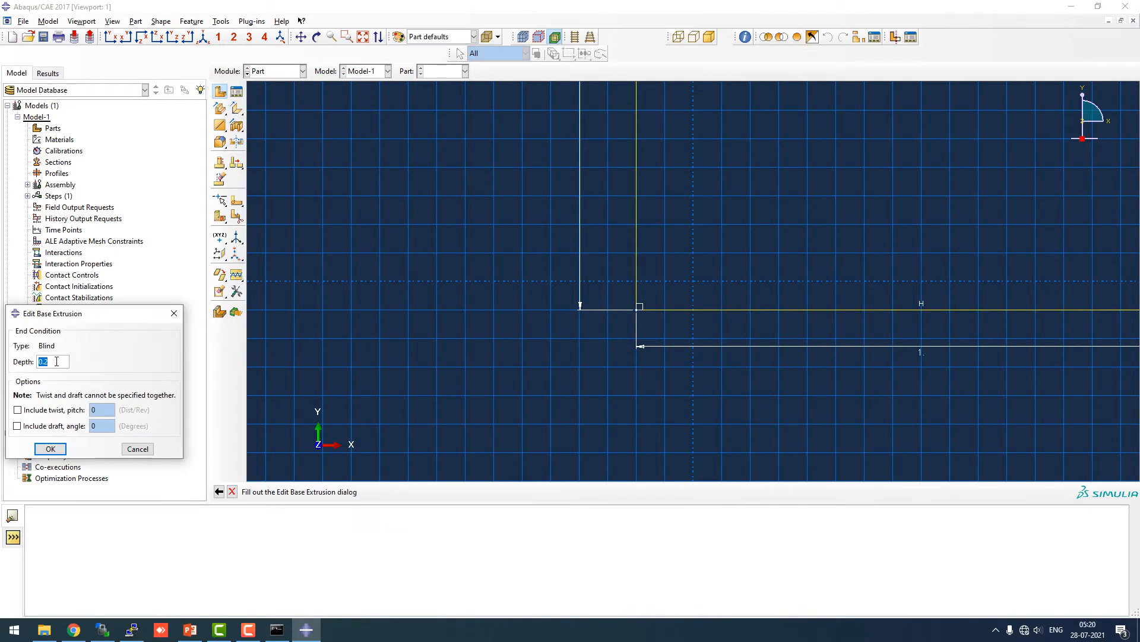
type("1")
left_click(50, 448)
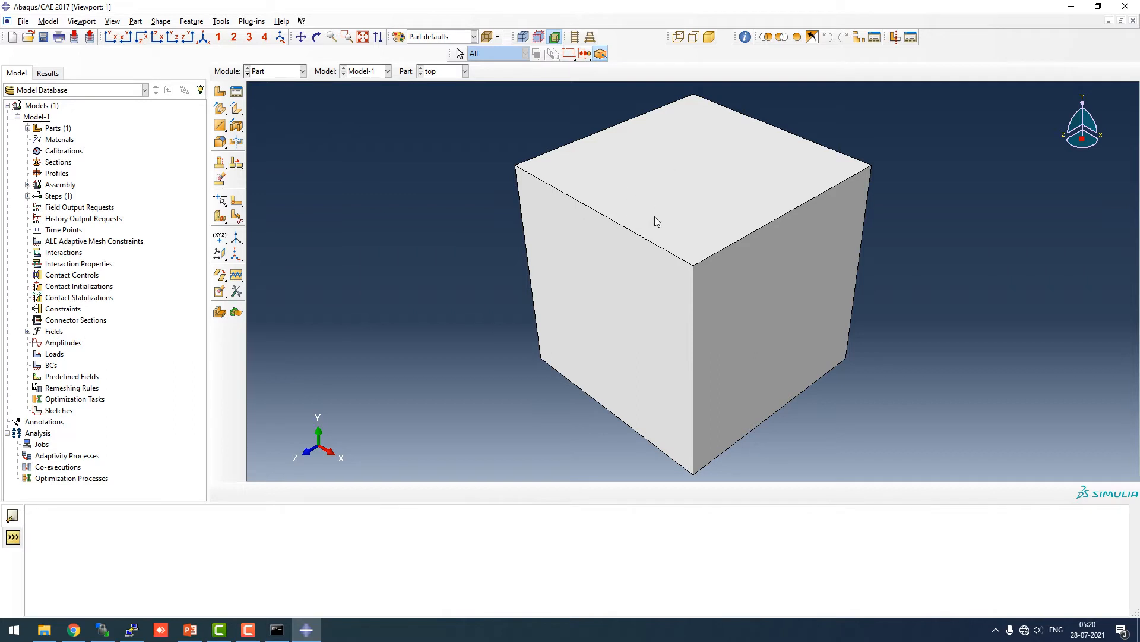
Copy the part top to a new part named bottom
left_click(27, 128)
right_click(47, 140)
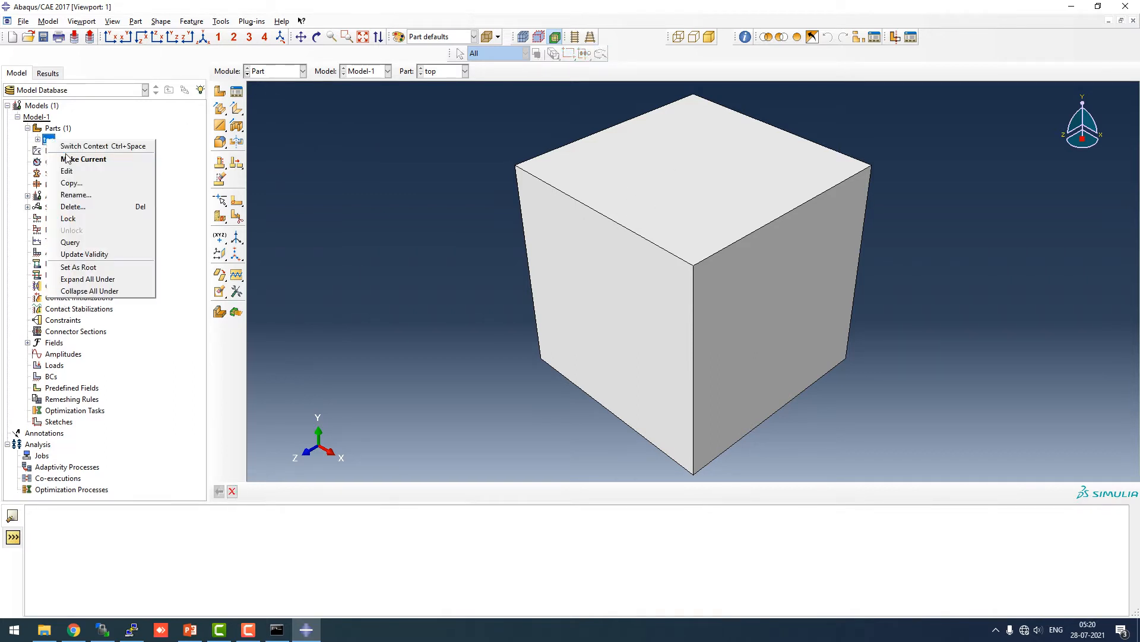
left_click(83, 172)
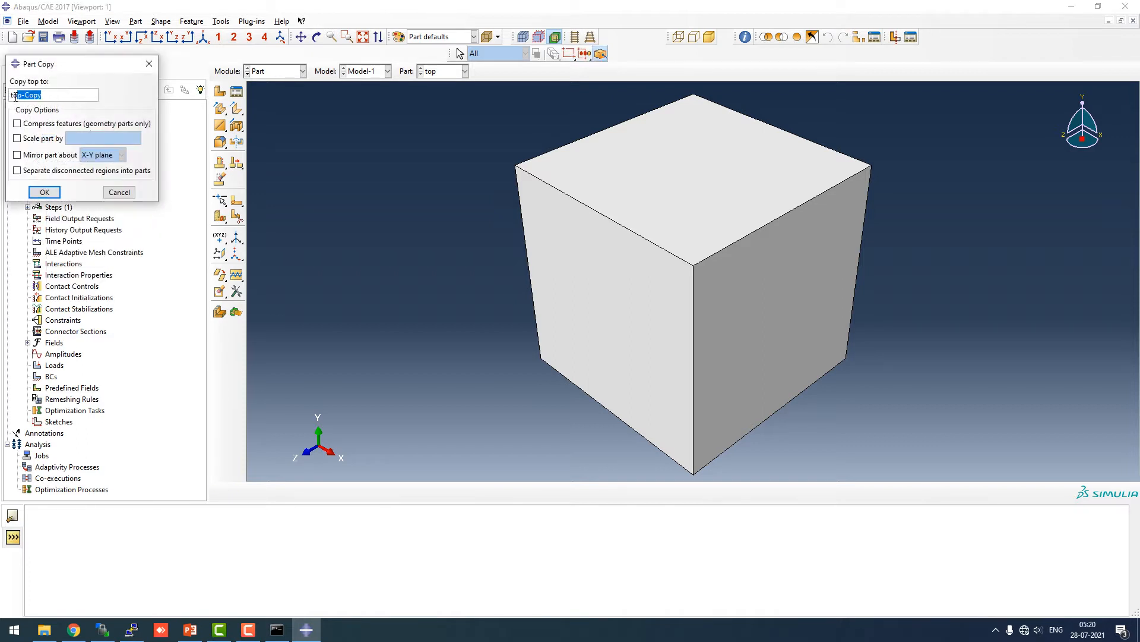
type("bottom")
left_click(45, 192)
Change the solid extrusion depth of the bottom part to 0.2
left_click(38, 139)
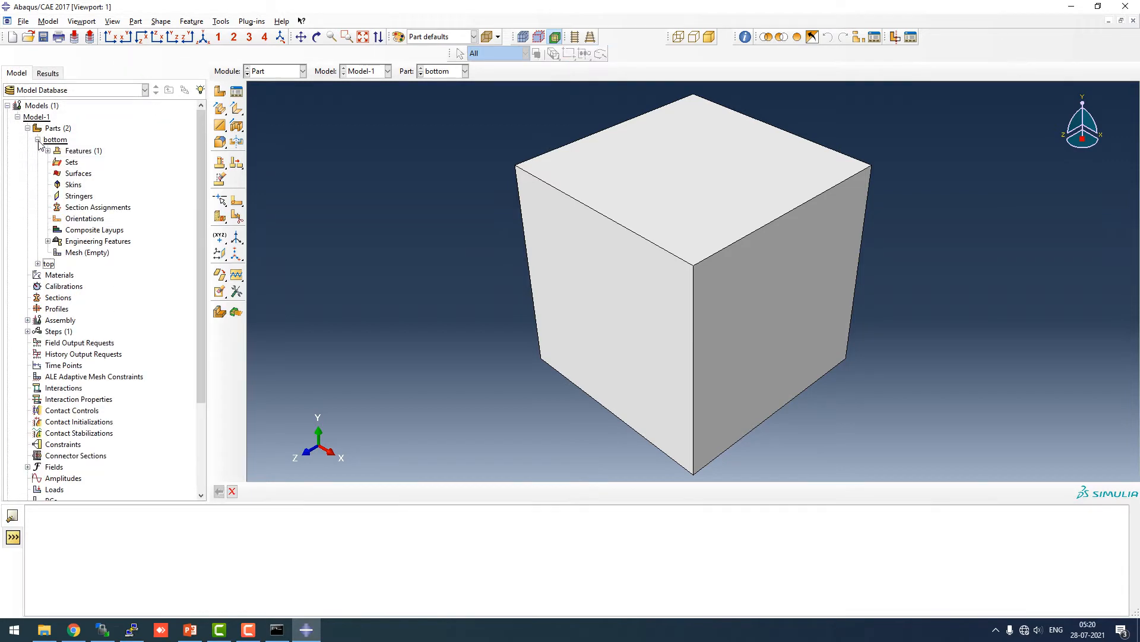
left_click(48, 151)
left_click(58, 162)
left_click(84, 162)
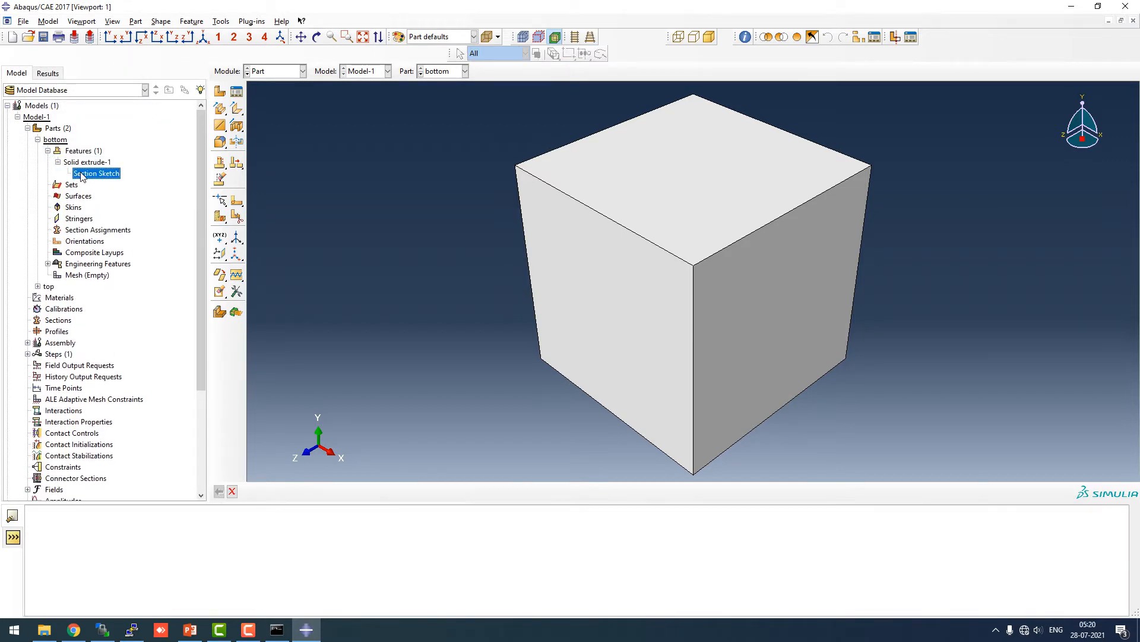
right_click(82, 163)
left_click(102, 182)
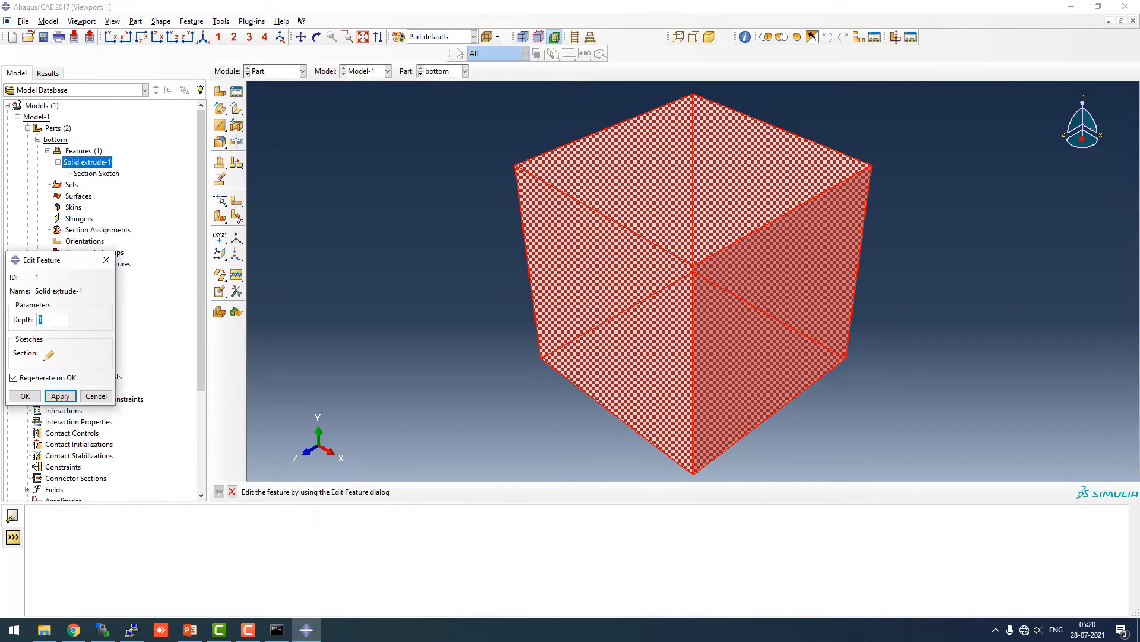
type("0.2")
left_click(25, 395)
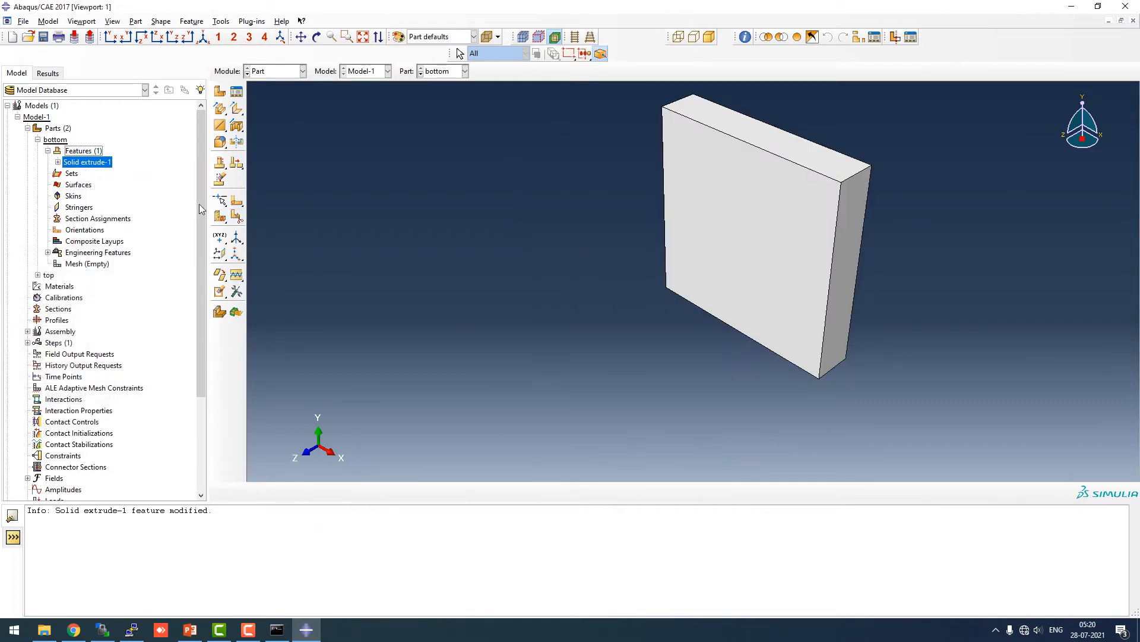
left_click(37, 140)
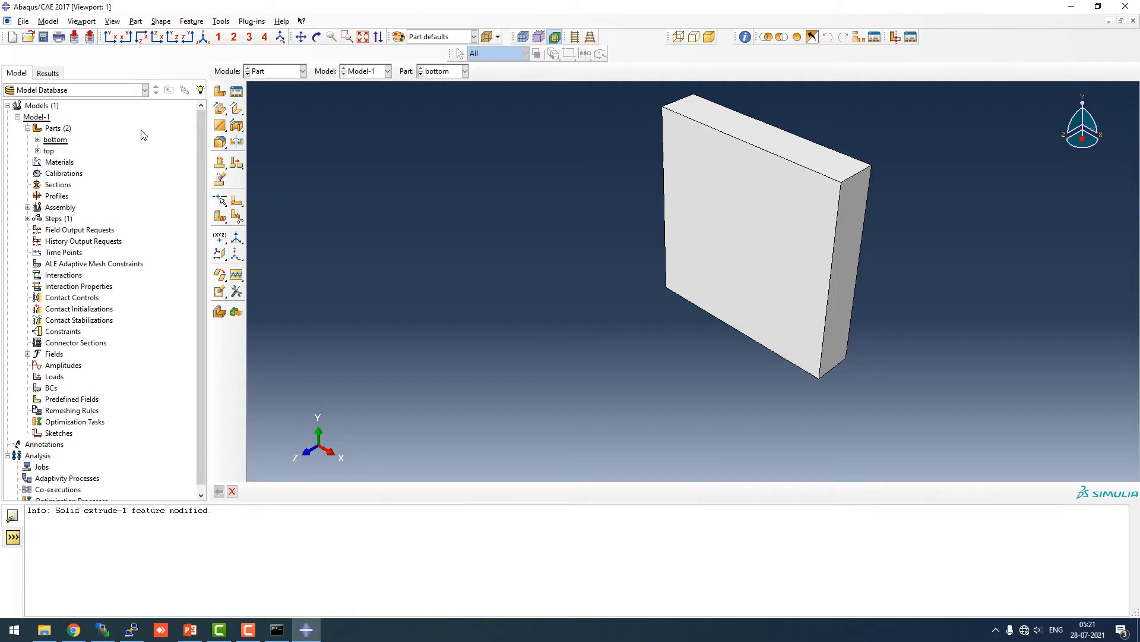
In the Property module, create a material named soil with a uniform mass density of 2000
left_click(275, 74)
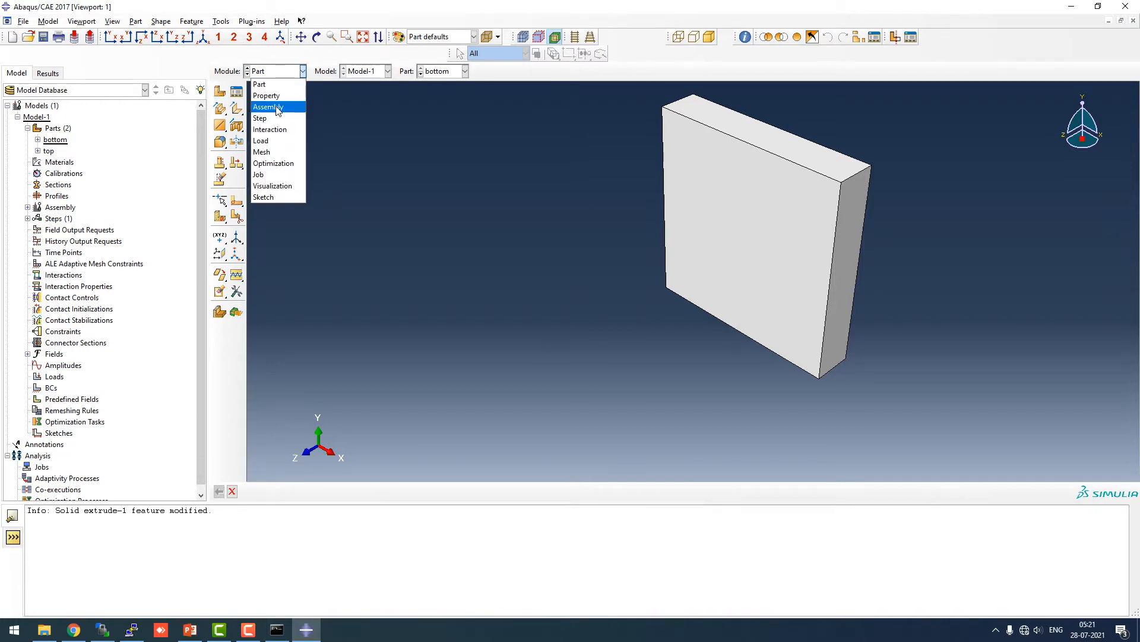
left_click(265, 105)
double_click(58, 161)
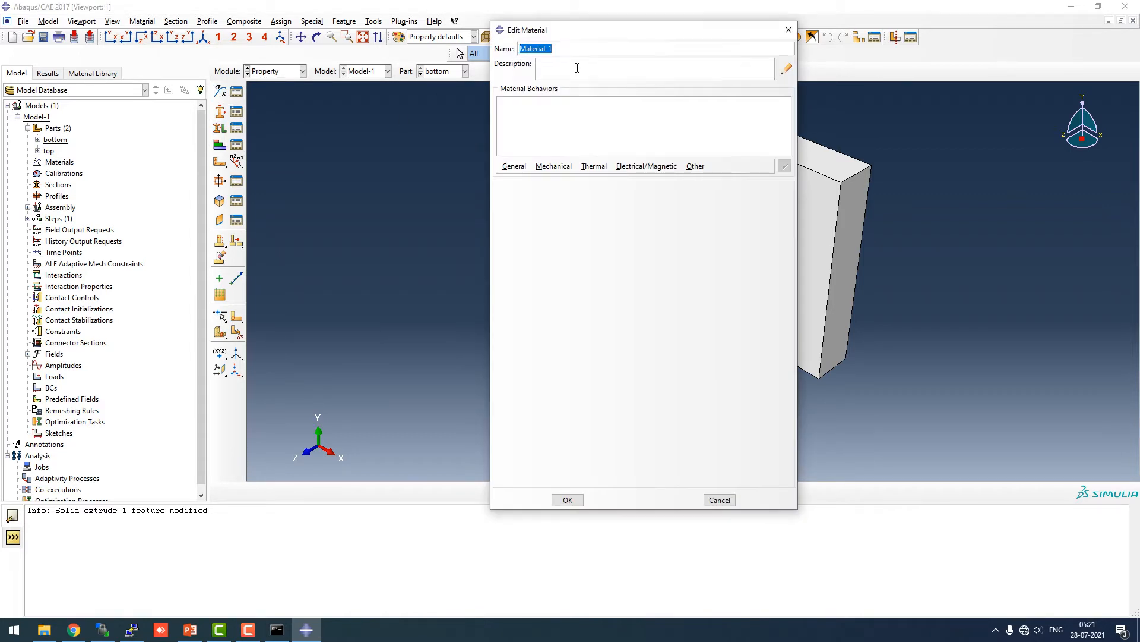
type("soil")
left_click(522, 166)
left_click(531, 178)
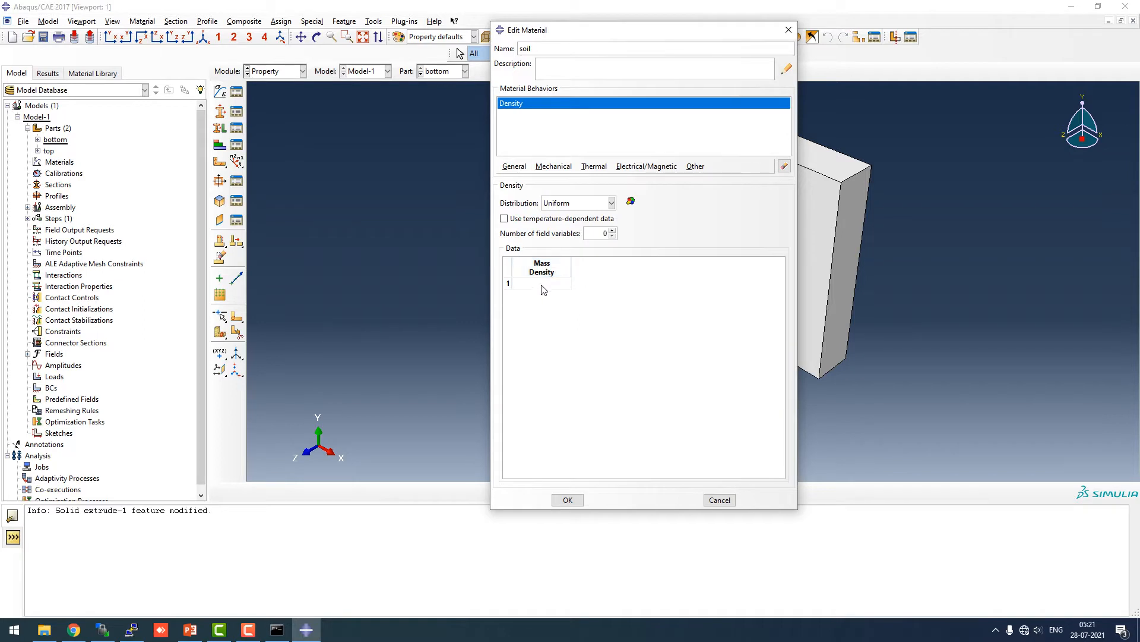
left_click(544, 284)
type("2000")
Add isotropic elasticity to the soil material, with a Young's modulus of 30e6 and a Poisson's ratio
left_click(553, 167)
mouse_move(576, 180)
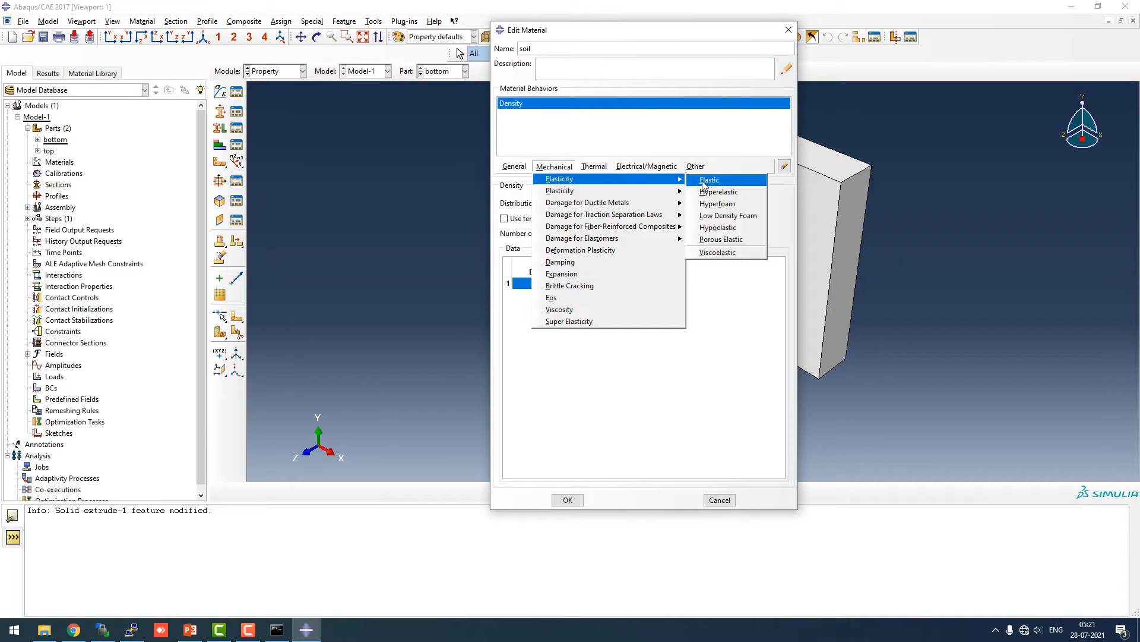
left_click(707, 180)
left_click(539, 329)
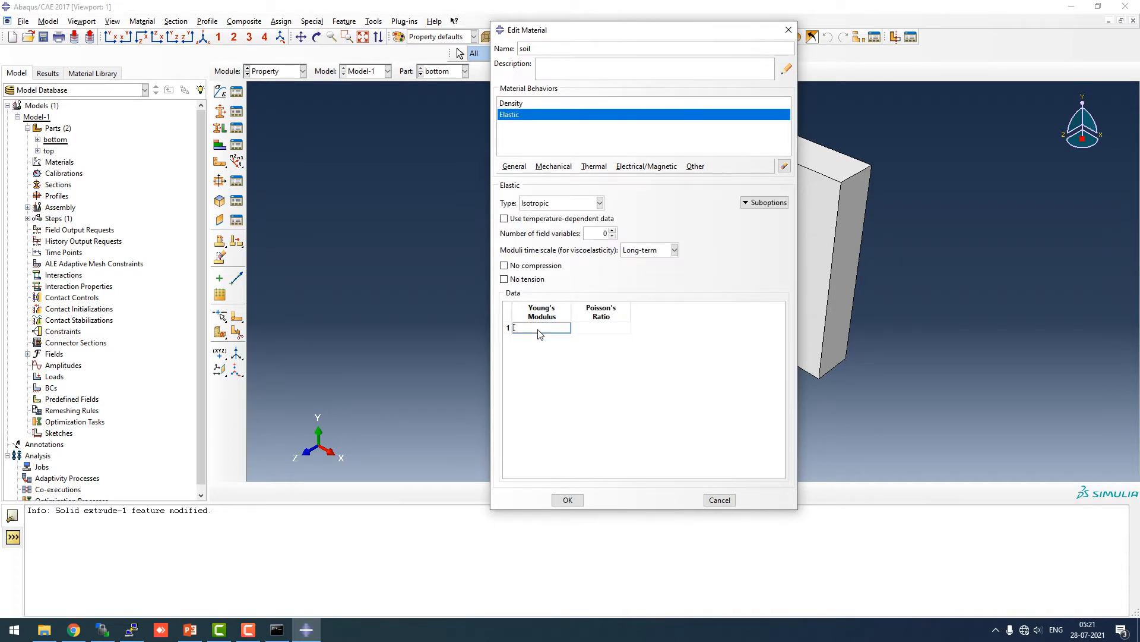
type("30e6")
left_click(608, 334)
Add Mohr Coulomb plasticity with tension cutoff to the soil material, using friction angle 15 and dilation angle 0.5
left_click(555, 167)
mouse_move(567, 190)
left_click(648, 281)
left_click(504, 201)
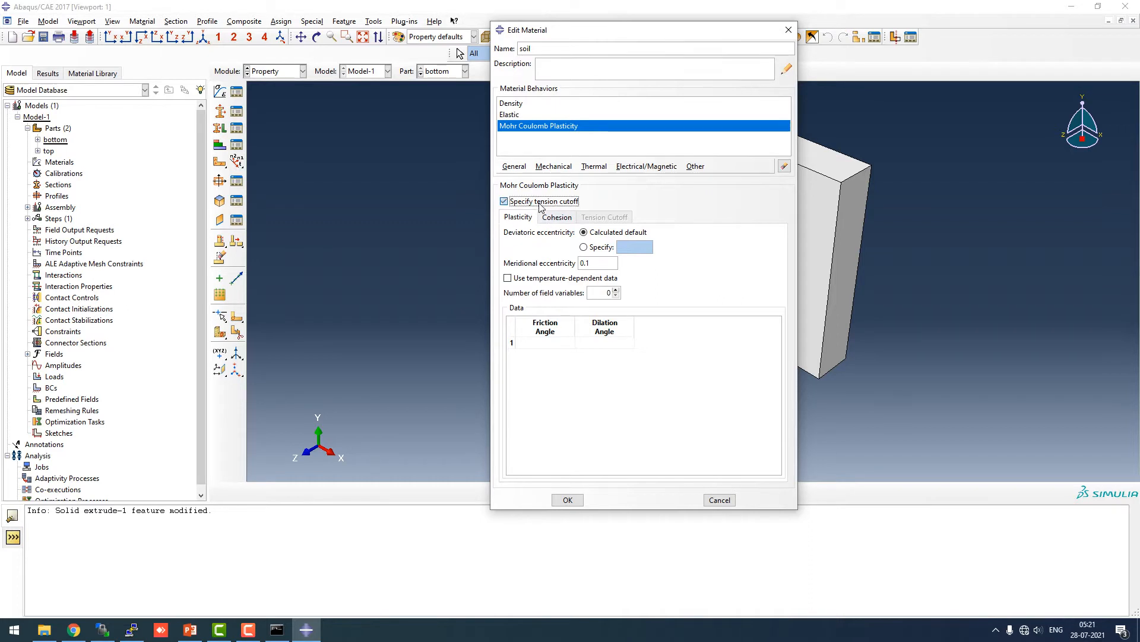
left_click(526, 219)
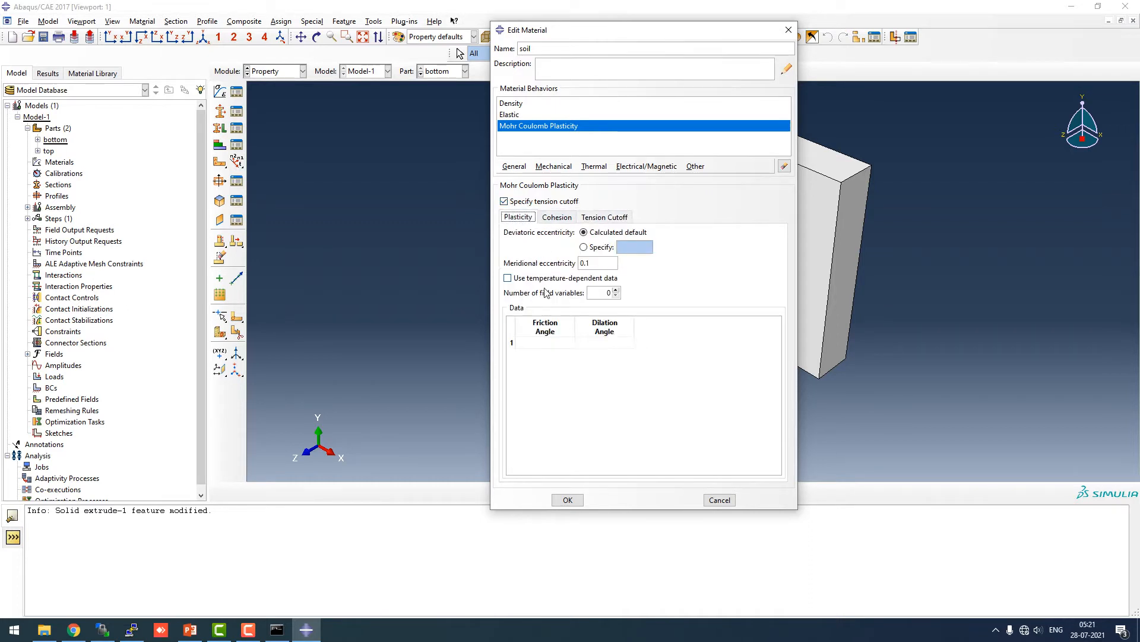
left_click(545, 342)
type("15")
left_click(593, 343)
type("0.5")
key("Return")
Set both the cohesion yield stress and the tension cutoff stress to 60000 and save the soil material
left_click(557, 217)
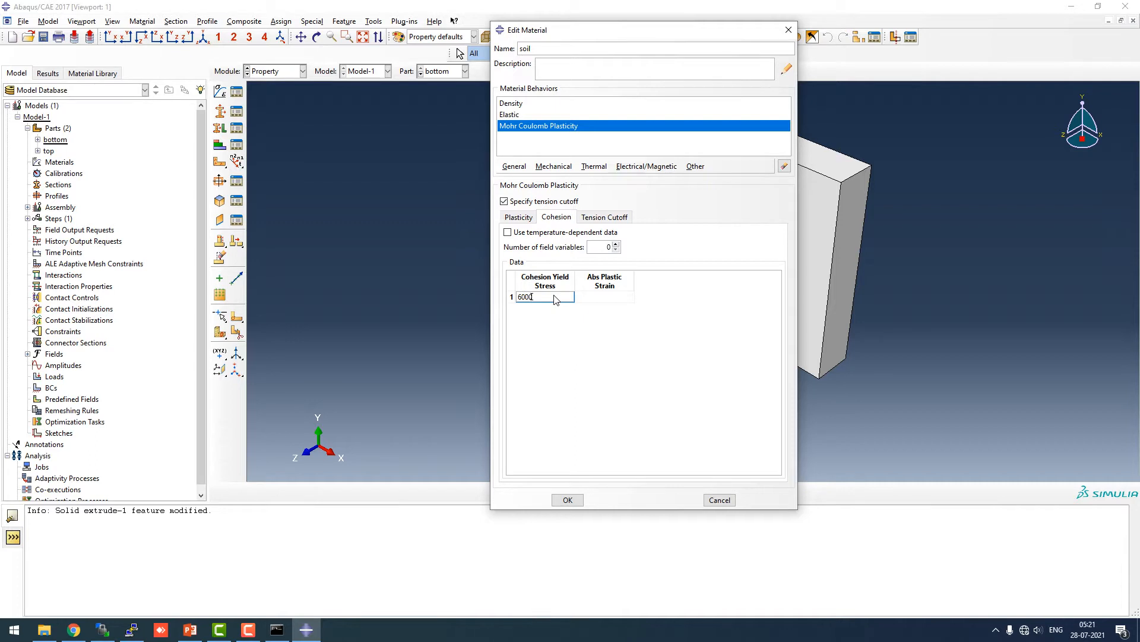
left_click(592, 217)
left_click(525, 217)
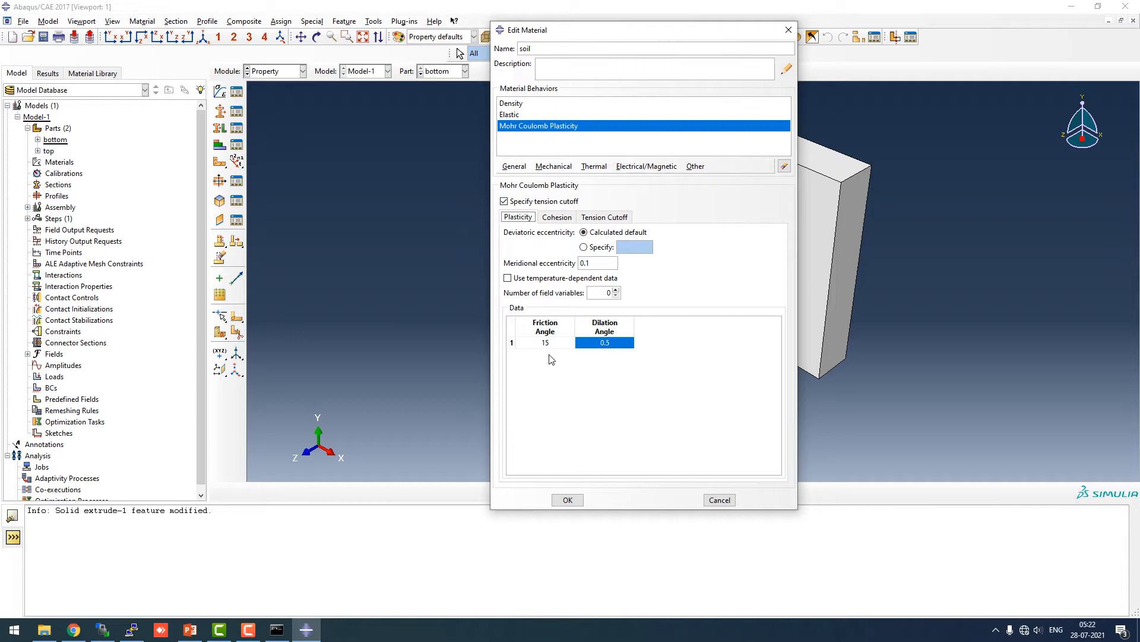
left_click(602, 221)
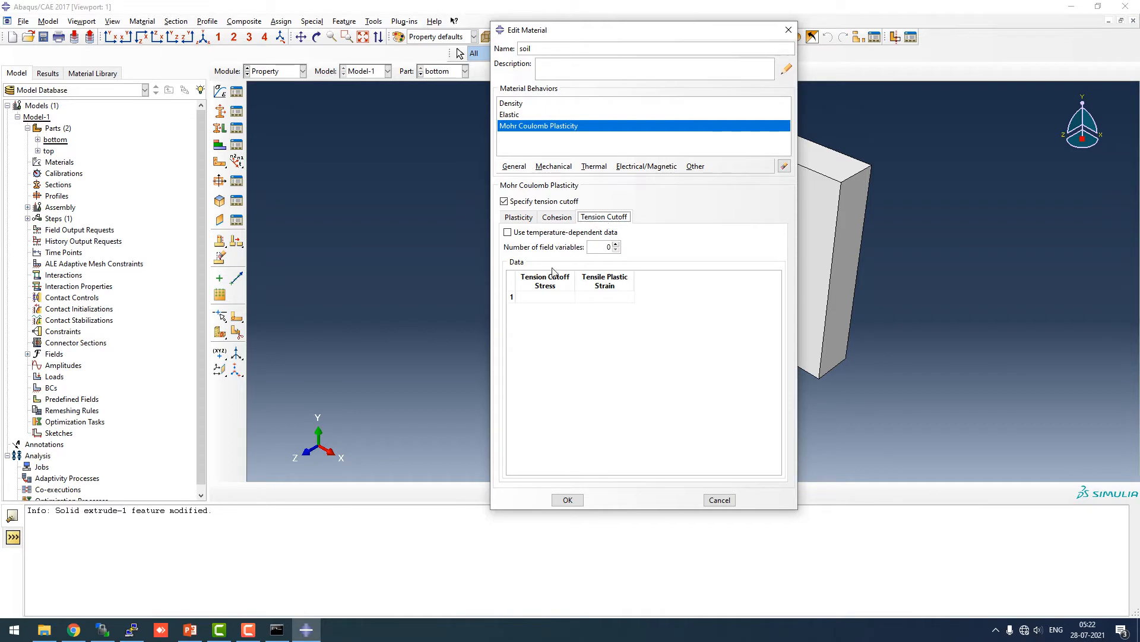
left_click(548, 297)
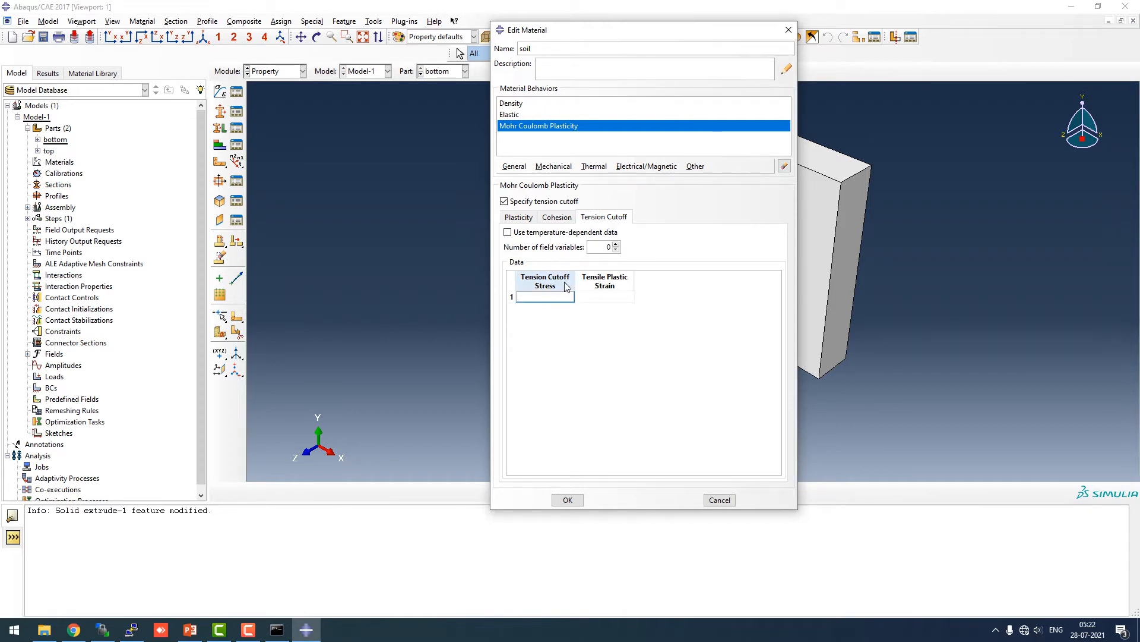
type("60000")
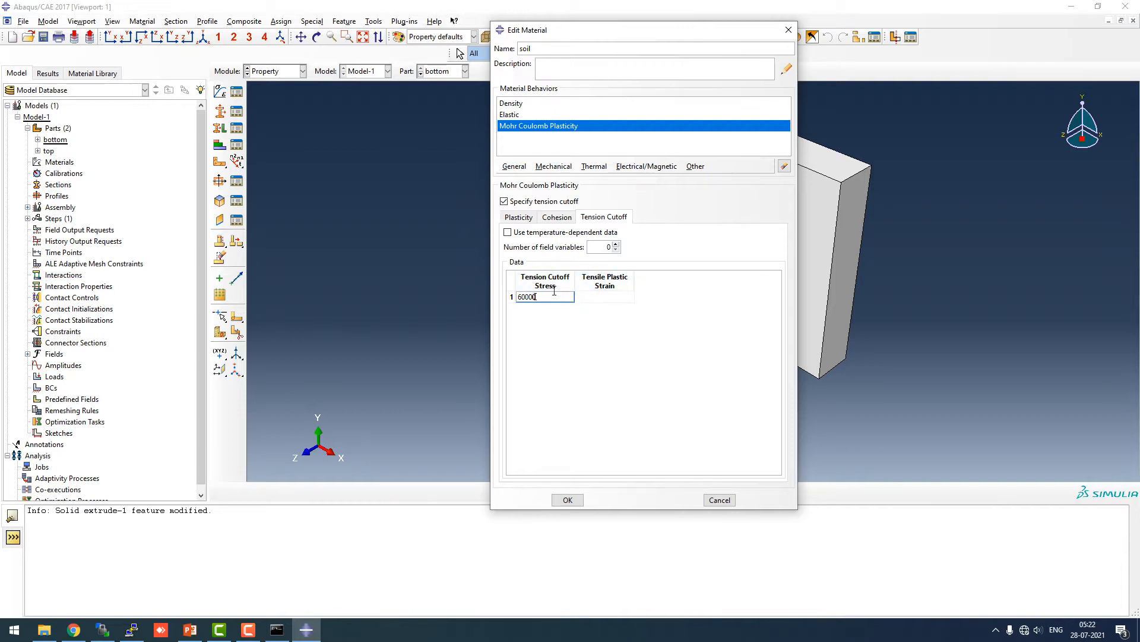
left_click(558, 217)
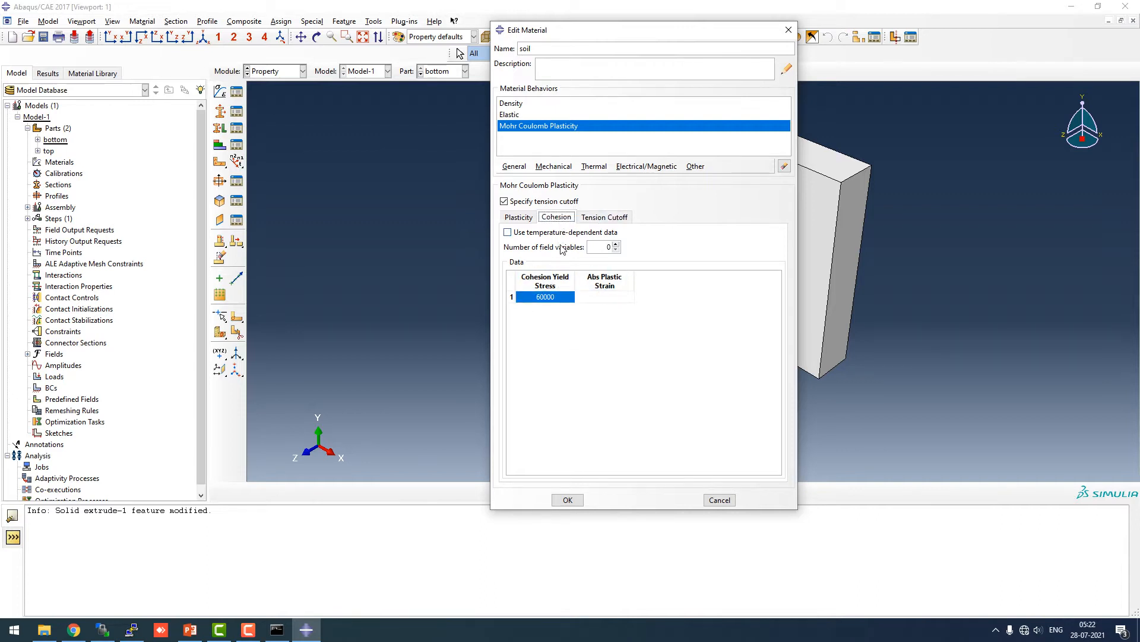
left_click(606, 217)
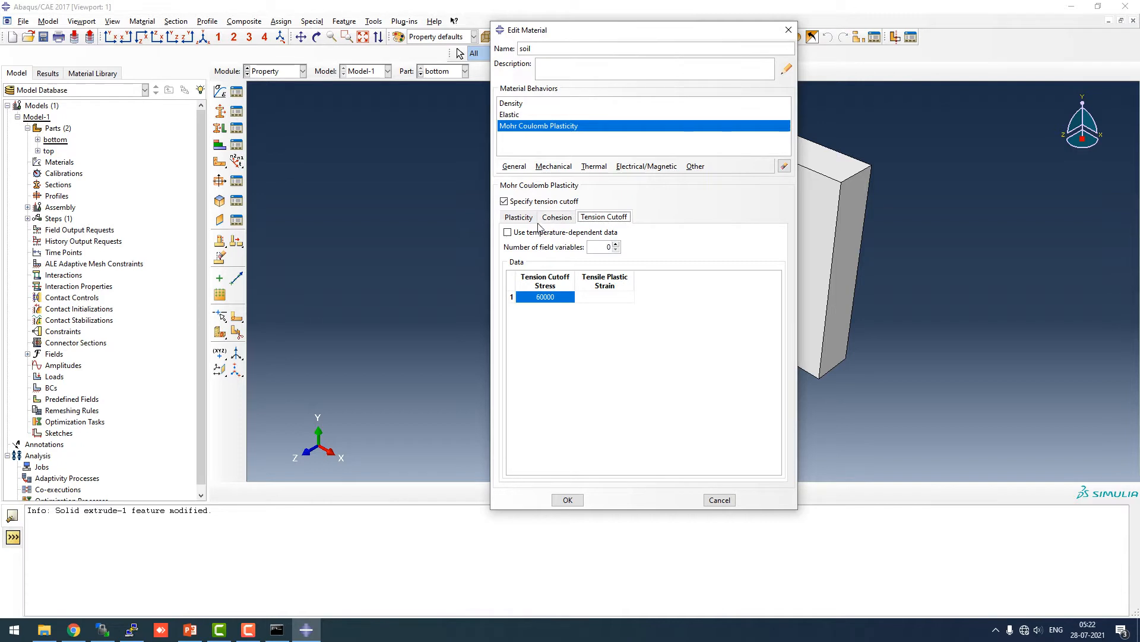
left_click(568, 501)
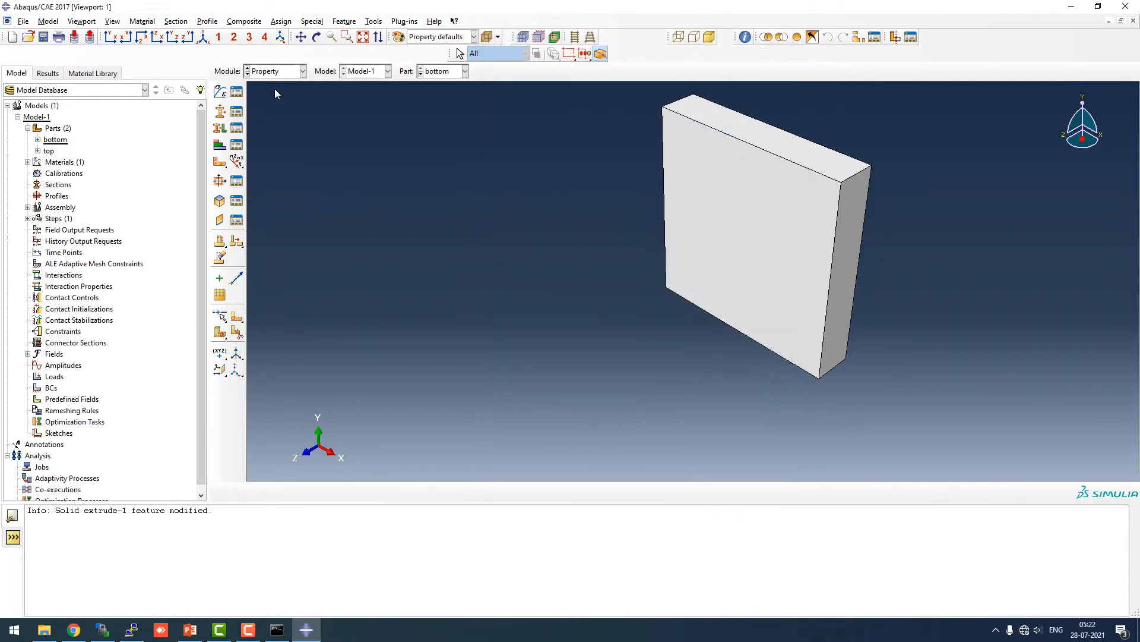
Create a solid homogeneous section named soil_section from the soil material and assign it to the whole bottom part
left_click(223, 128)
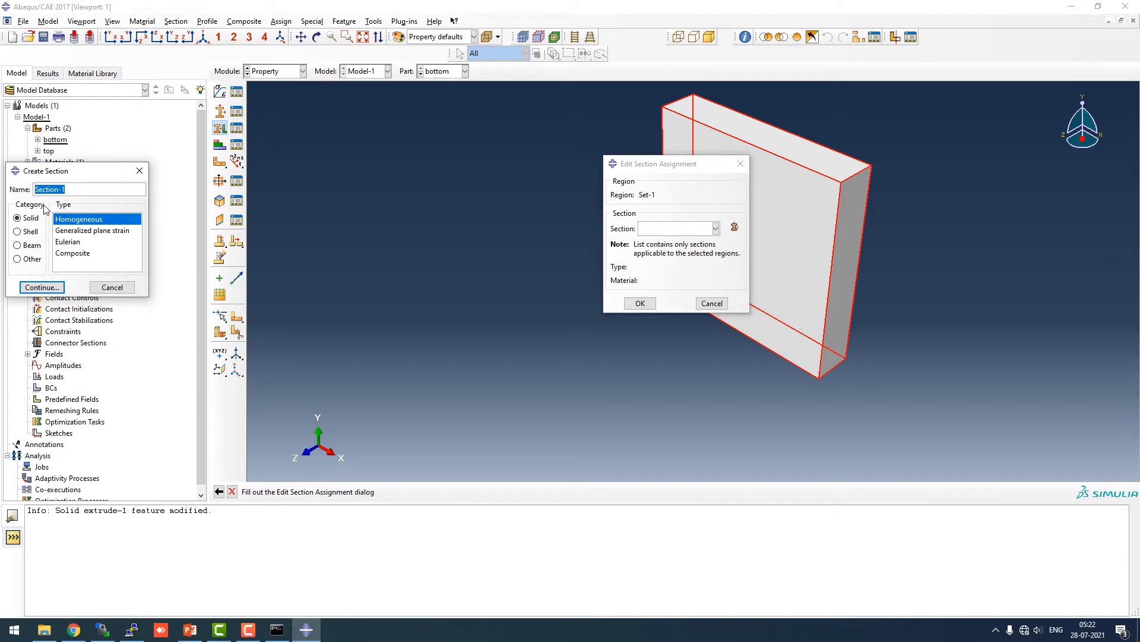
type("siol")
key("BackSpace")
key("BackSpace")
type("oil_section")
left_click(42, 287)
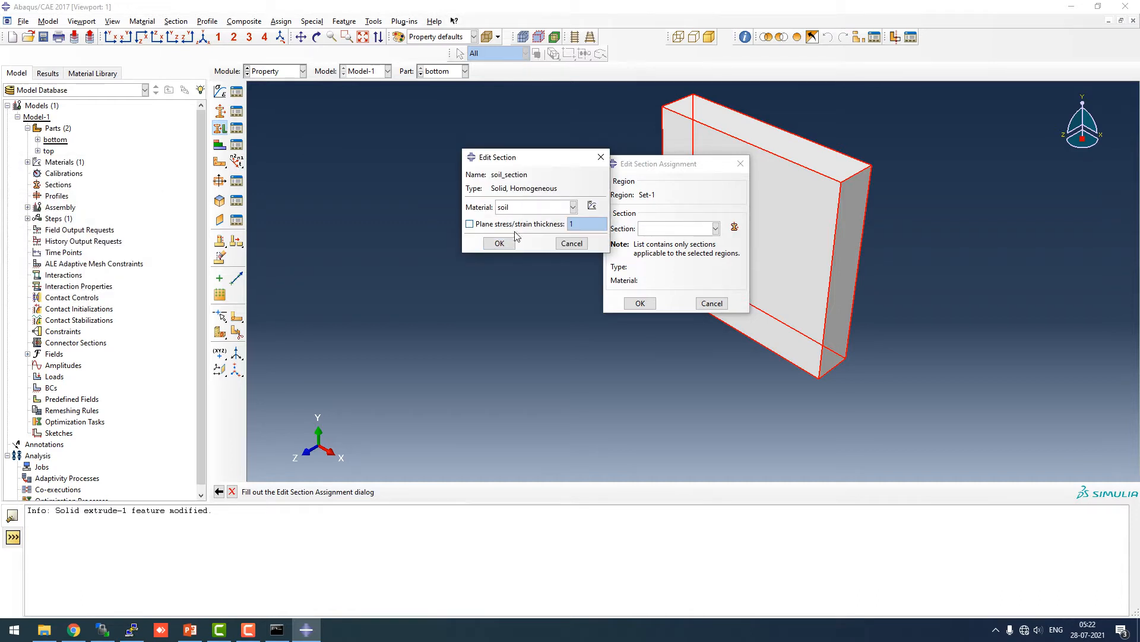
left_click(499, 243)
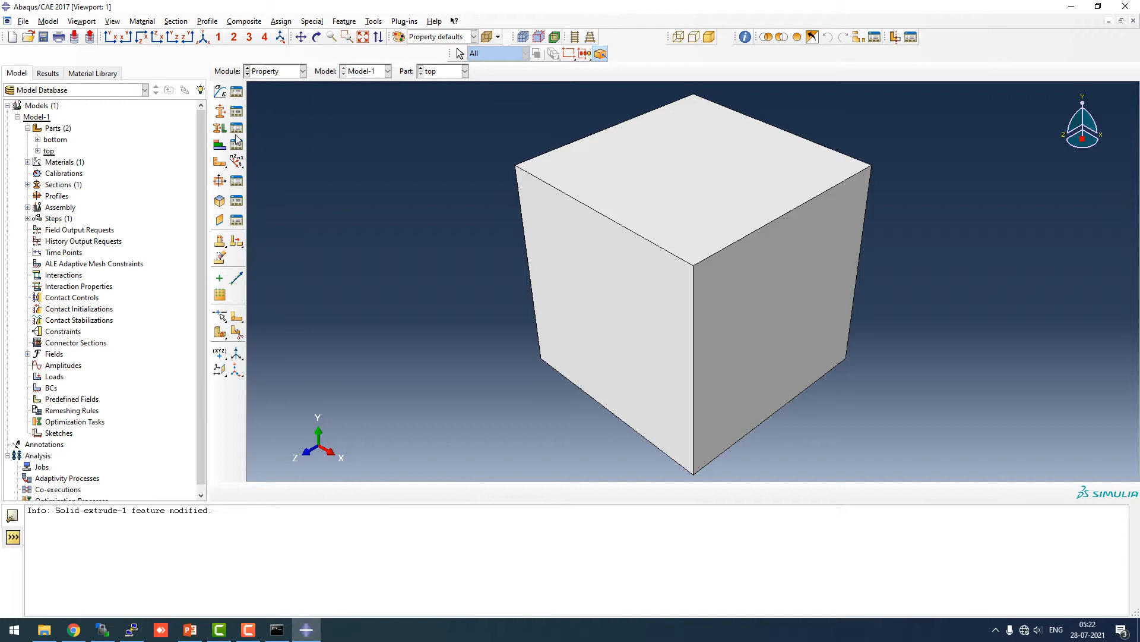
Assign the soil_section section to the whole top part
left_click(220, 127)
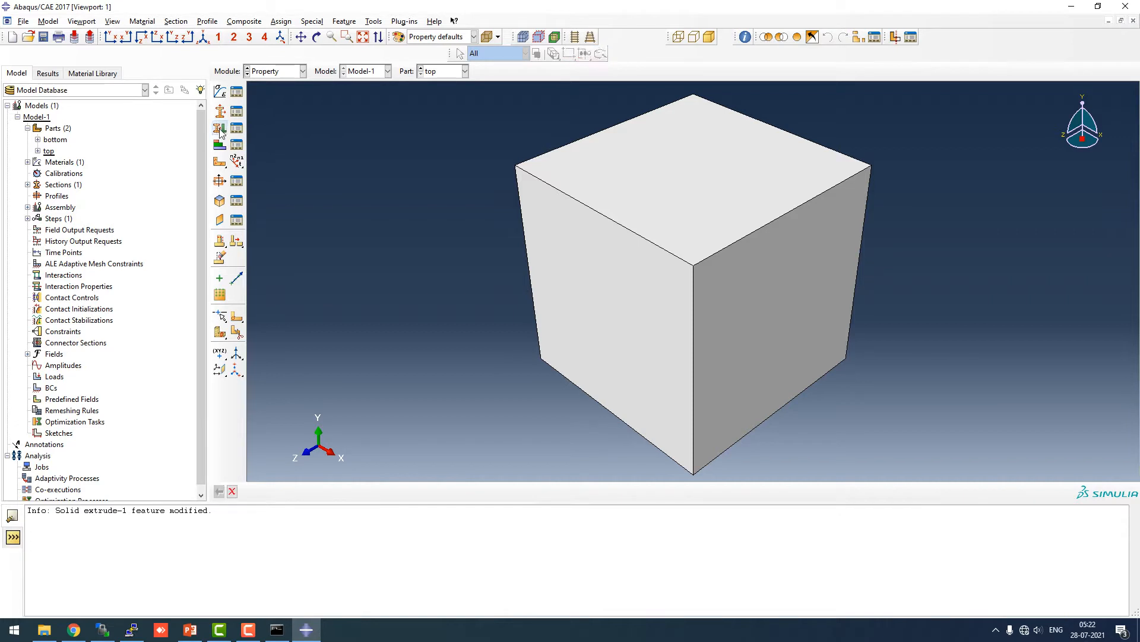
left_click(492, 491)
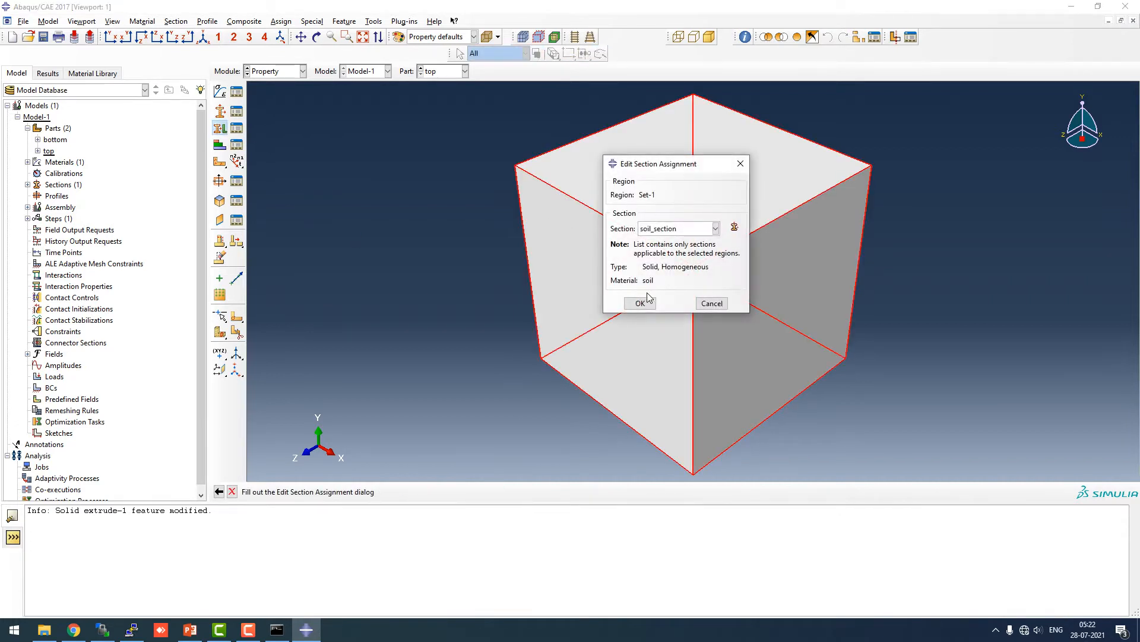
left_click(647, 298)
Create dependent assembly instances of the top and bottom parts, auto-offsetting the bottom instance from the other one
left_click(268, 72)
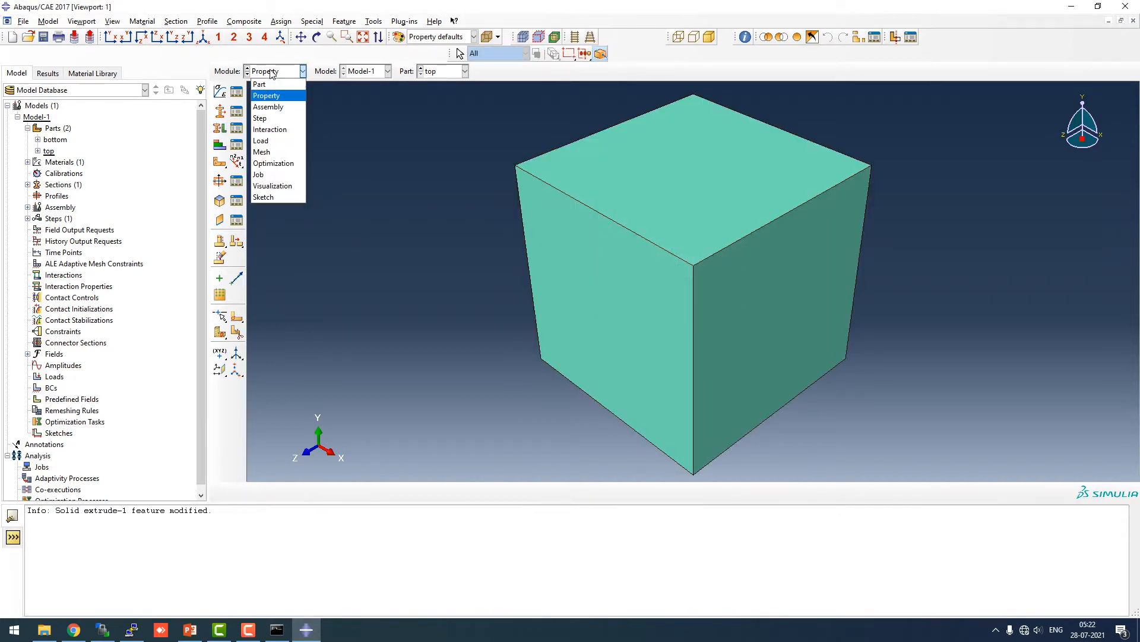
left_click(277, 109)
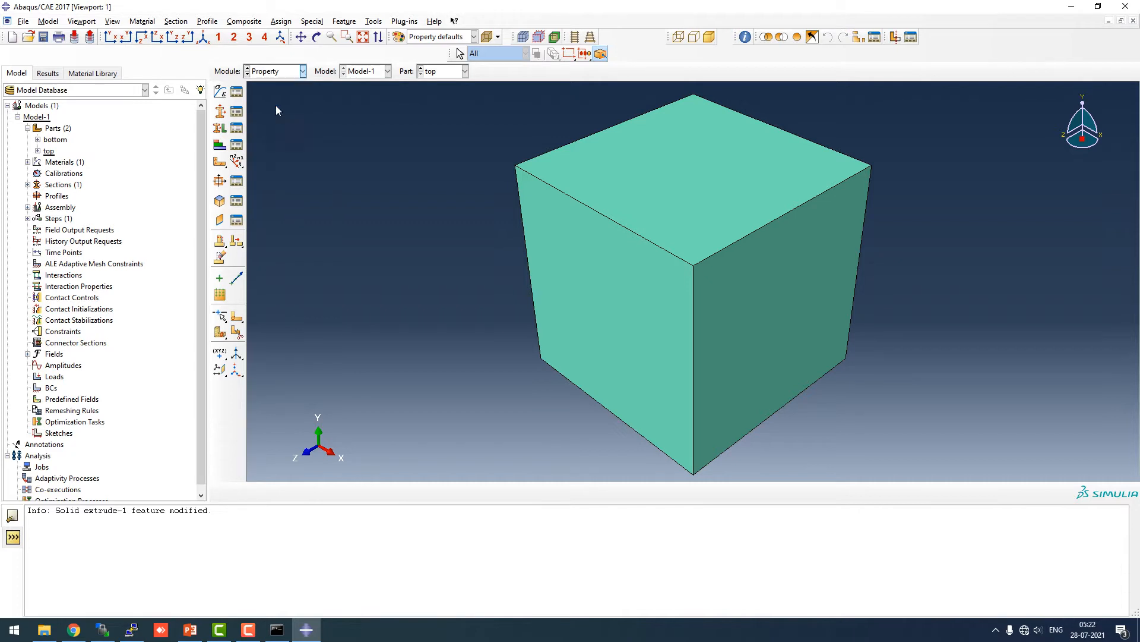
left_click(220, 91)
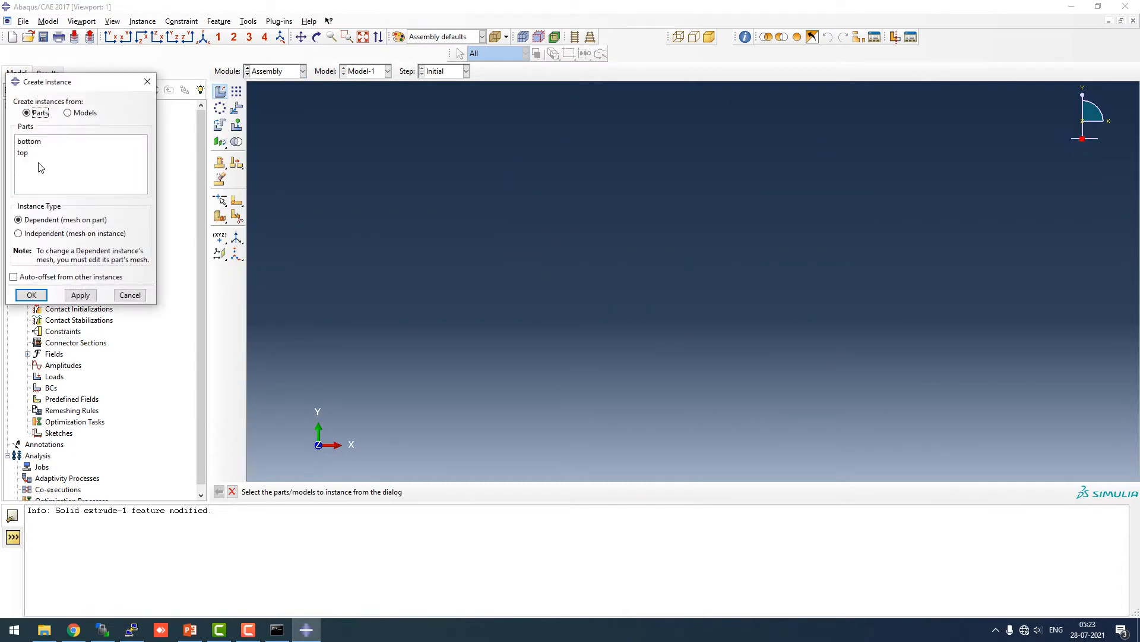
left_click(31, 153)
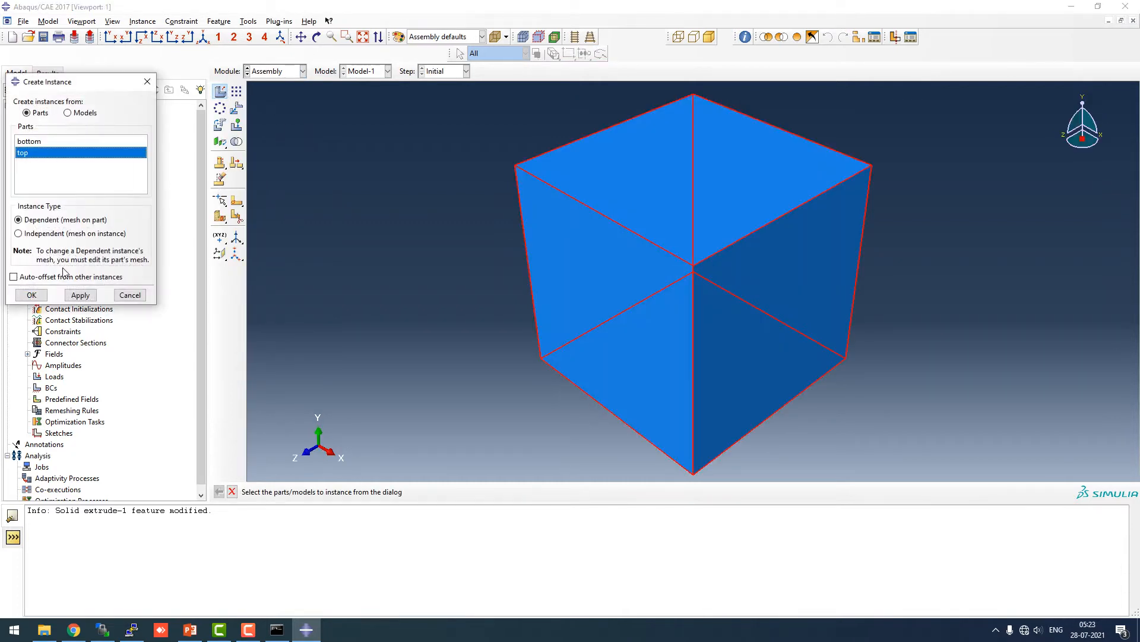
left_click(78, 295)
left_click(37, 142)
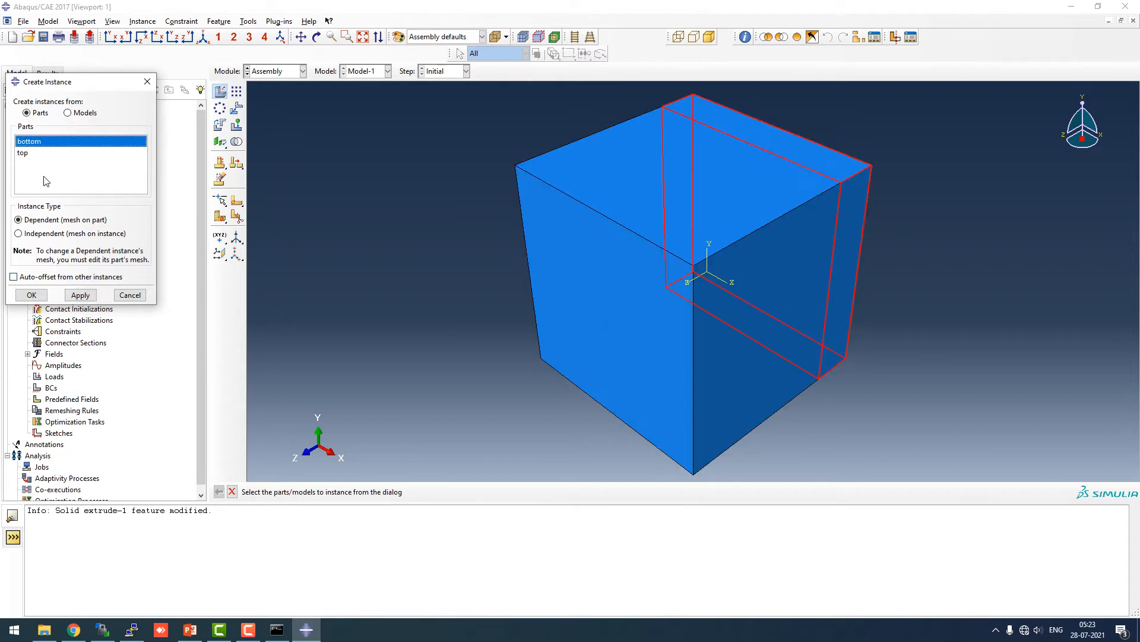
left_click(54, 278)
left_click(32, 295)
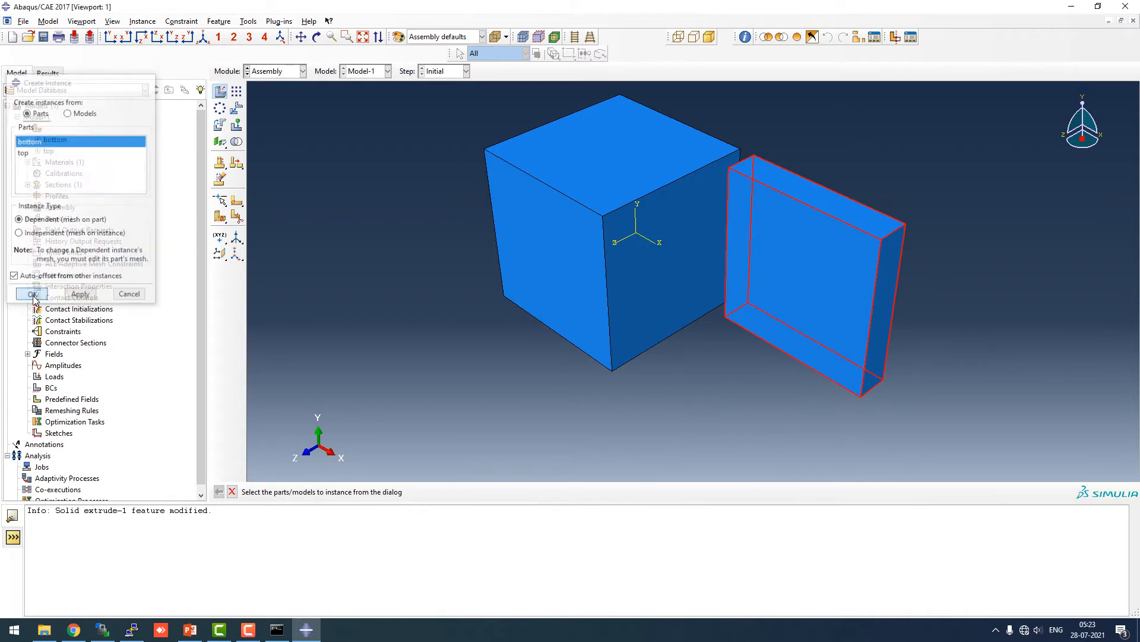
Translate the bottom instance from its upper front corner to the matching upper rear corner of the top block, joining the two blocks
left_click(236, 107)
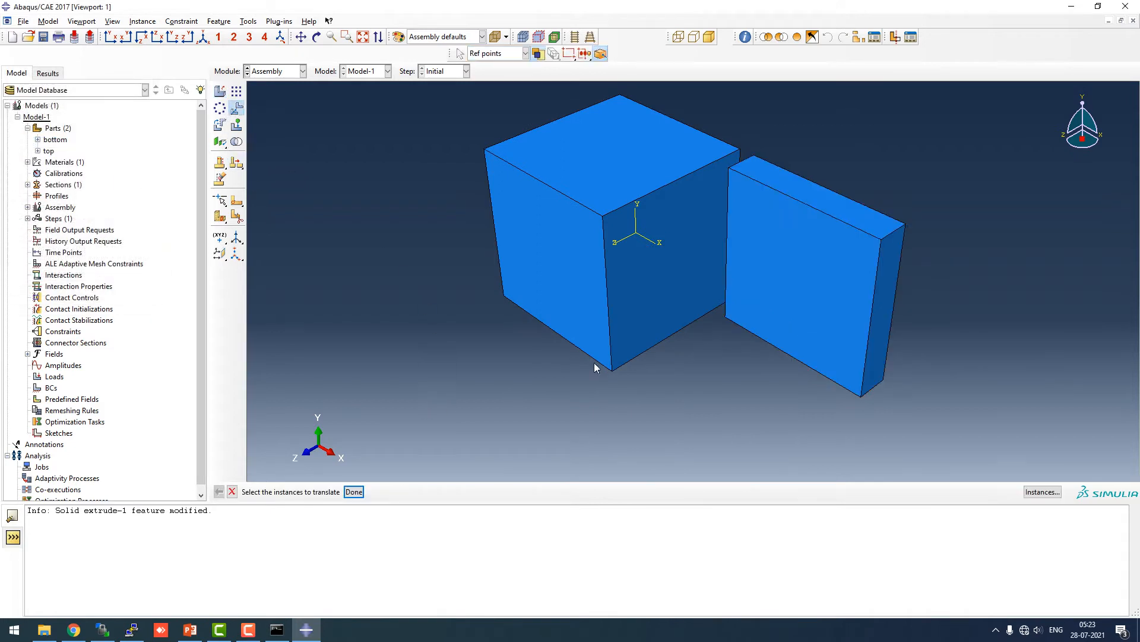
left_click(796, 272)
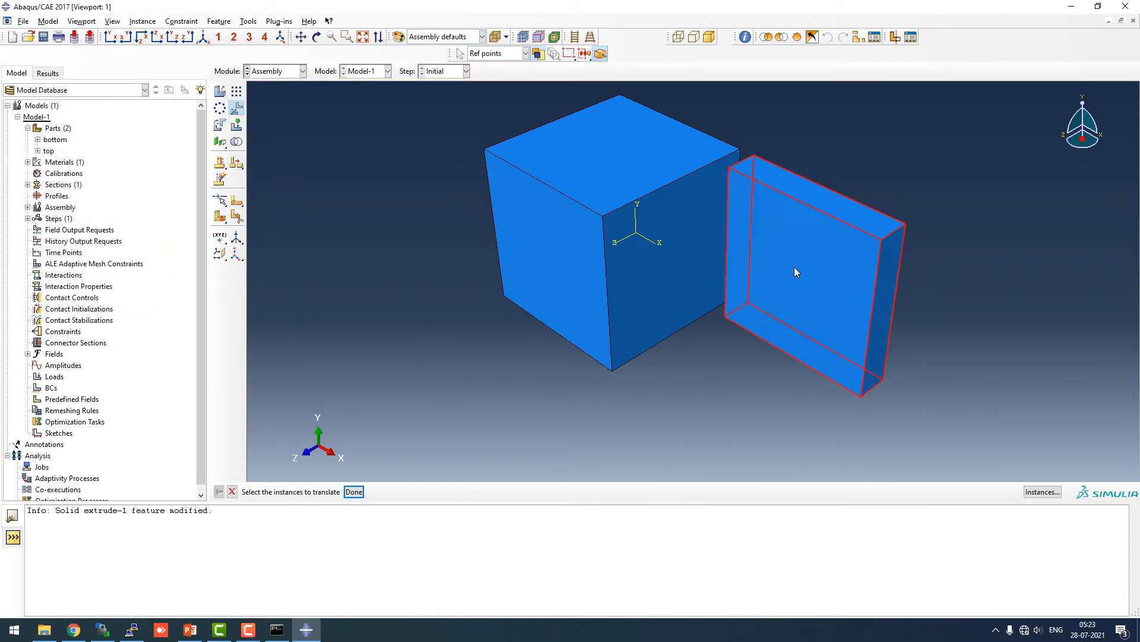
left_click(354, 492)
left_click(882, 239)
left_click(740, 149)
left_click(316, 494)
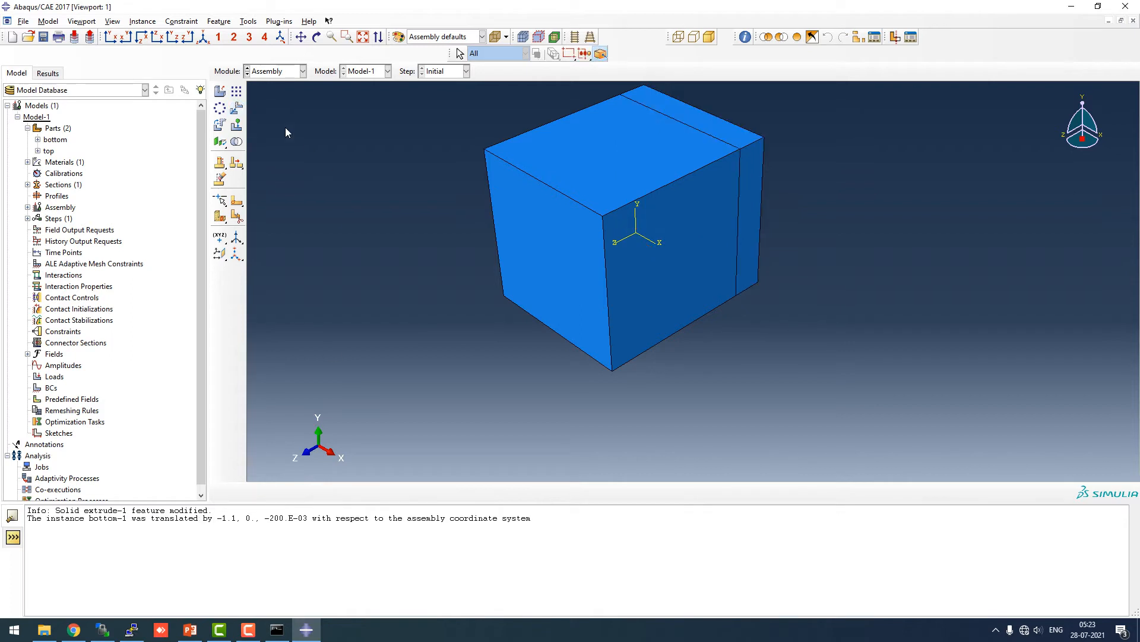
Translate both instances together so the upper front corner of the joined blocks lies at the origin 0,0,0
left_click(220, 91)
left_click(128, 292)
left_click(237, 108)
left_click_drag(456, 104, 768, 347)
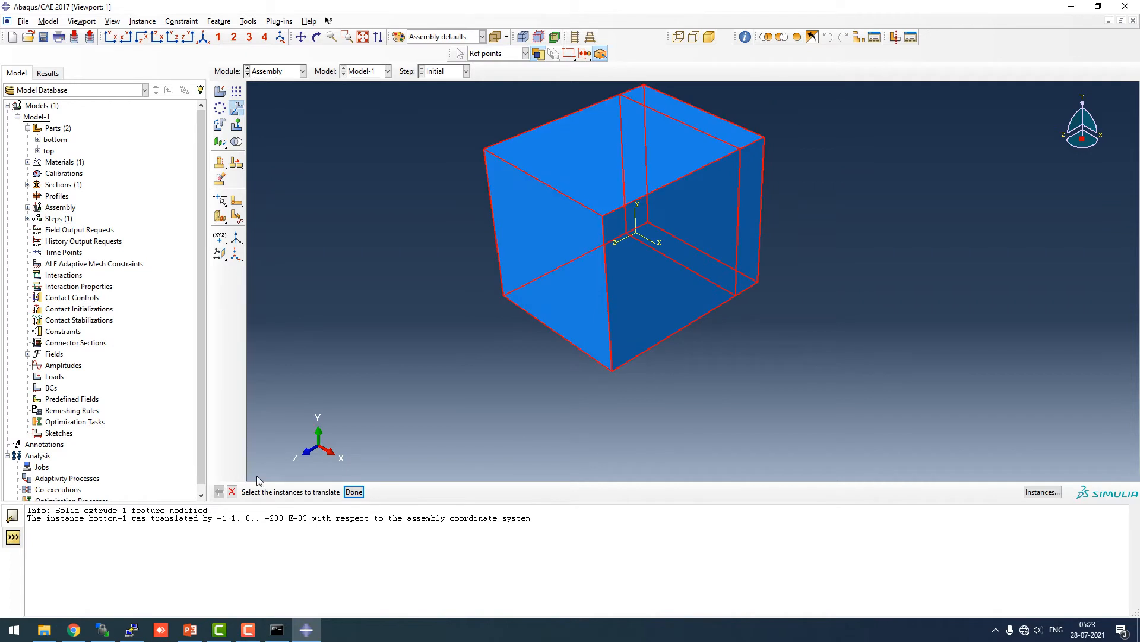
left_click(354, 492)
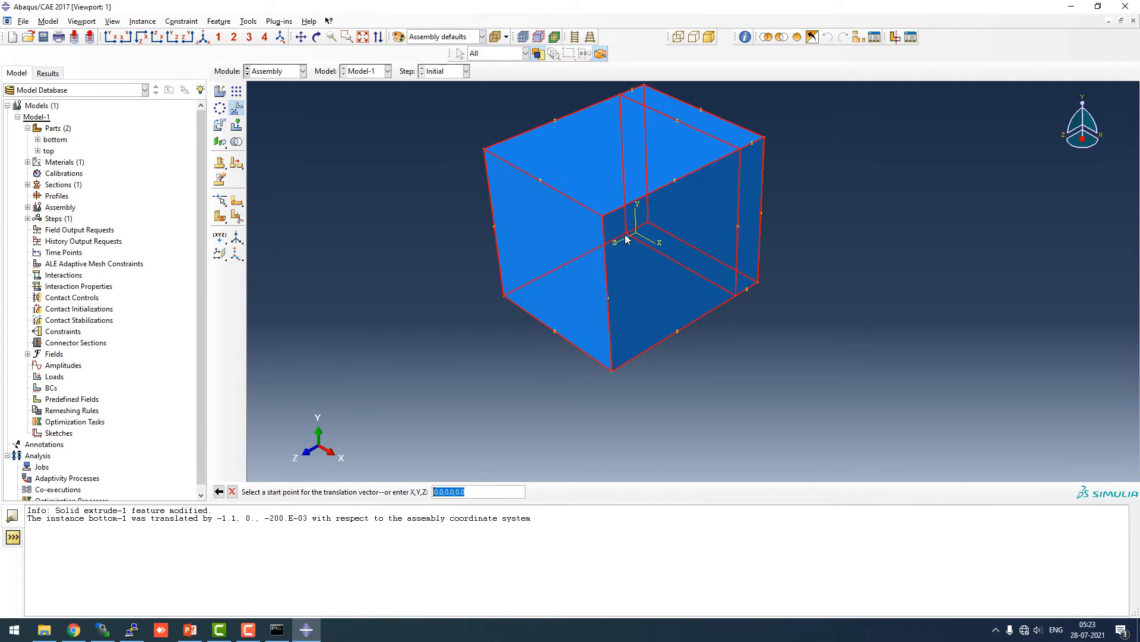
left_click(486, 150)
key("Return")
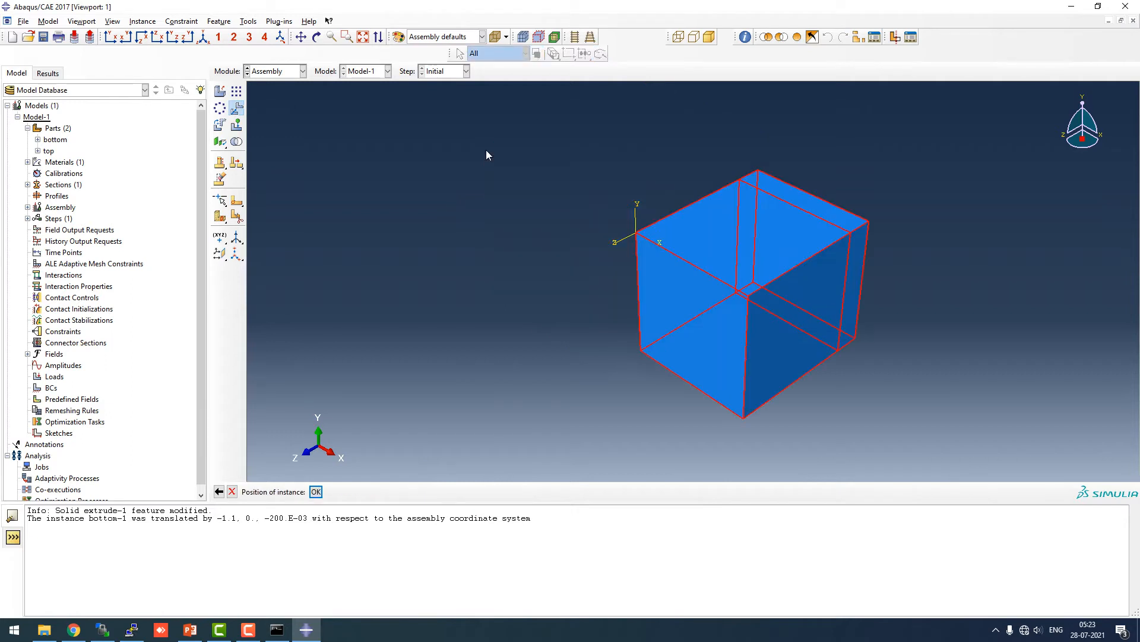
left_click(318, 491)
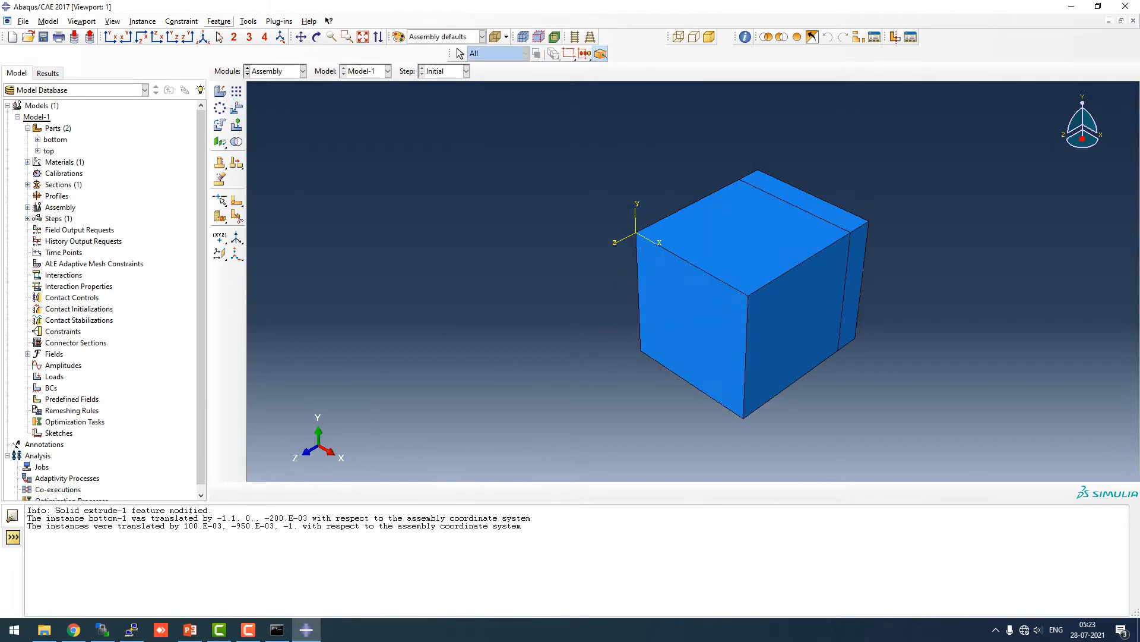
left_click(203, 38)
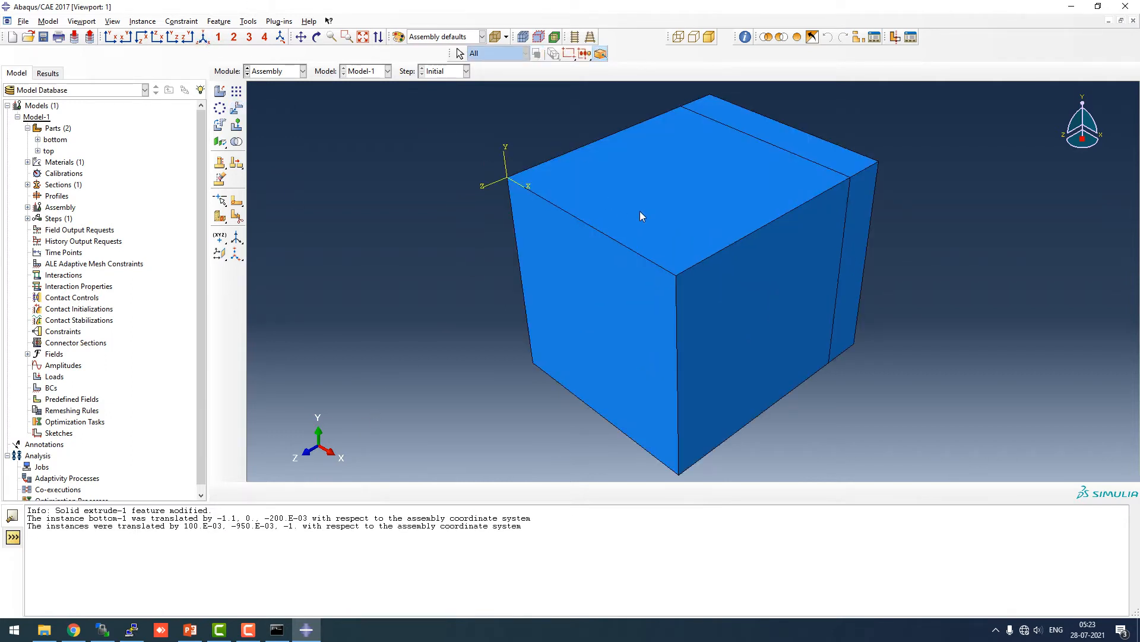
Switch to the Step module and open the Step Manager
left_click(279, 72)
left_click(274, 118)
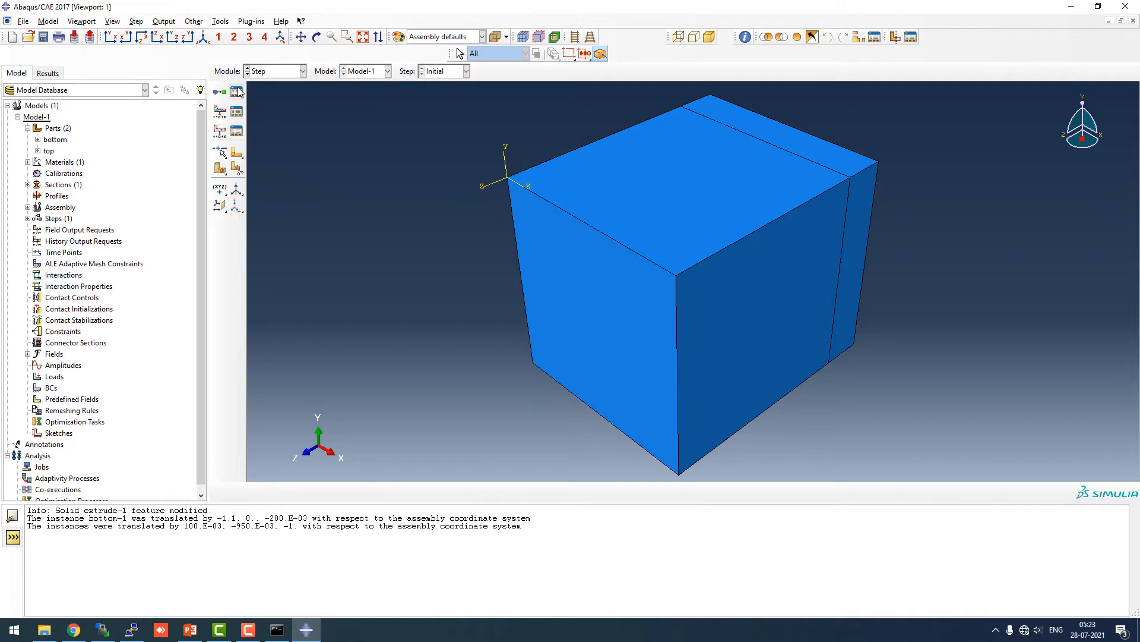
left_click(237, 94)
left_click(452, 413)
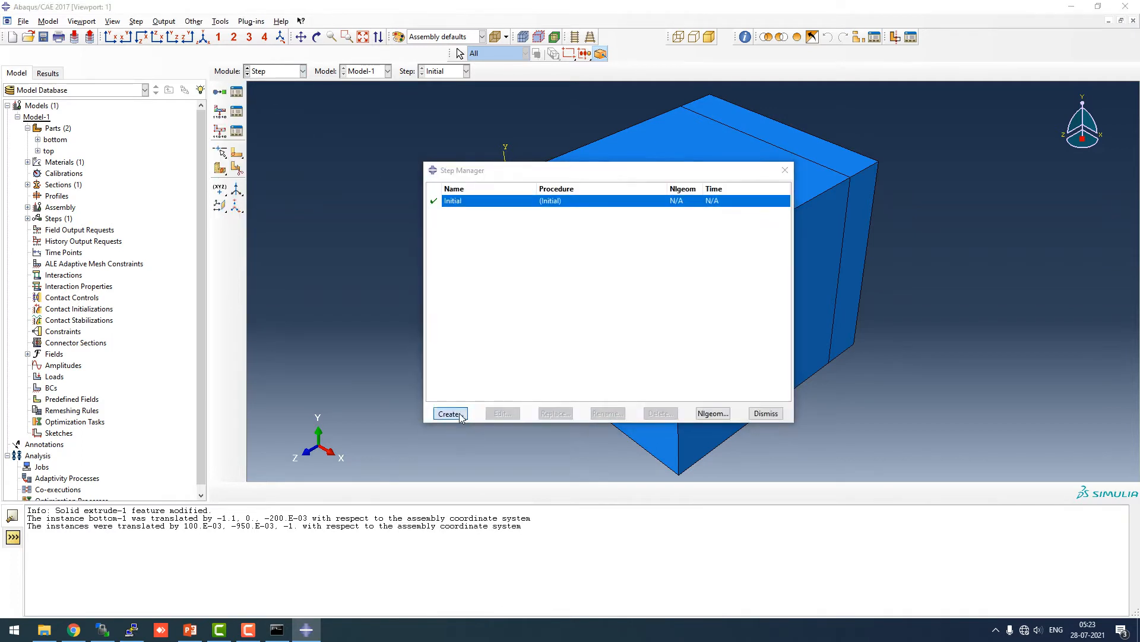
mouse_move(248, 365)
left_mouse_down()
mouse_move(247, 337)
mouse_move(247, 356)
left_mouse_up()
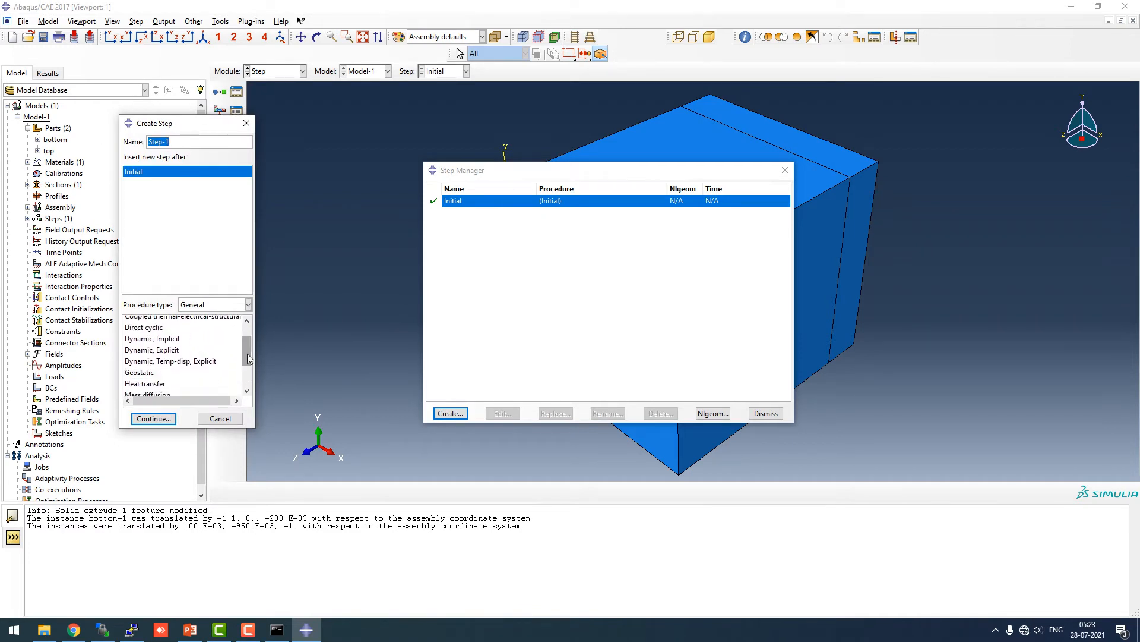
left_click(167, 375)
left_click(153, 418)
left_click(179, 79)
left_click(202, 95)
left_click(369, 361)
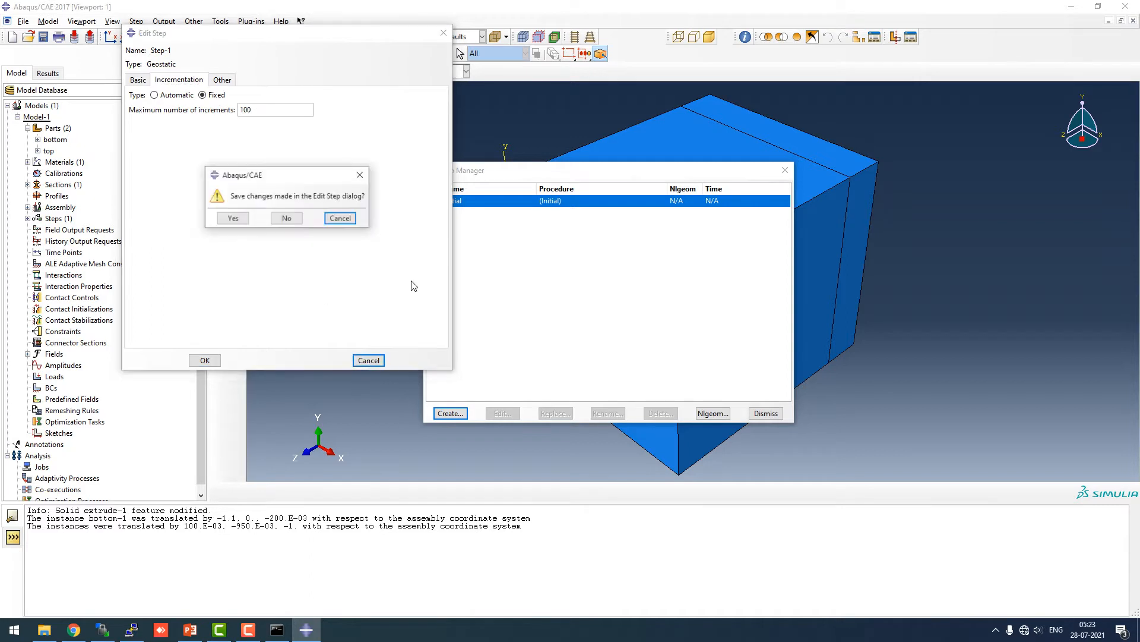
left_click(287, 220)
Create a Dynamic, Implicit step with 10000 maximum increments, initial increment 0.1, minimum 0.001 and a specified maximum increment size of 0.1
left_click(450, 414)
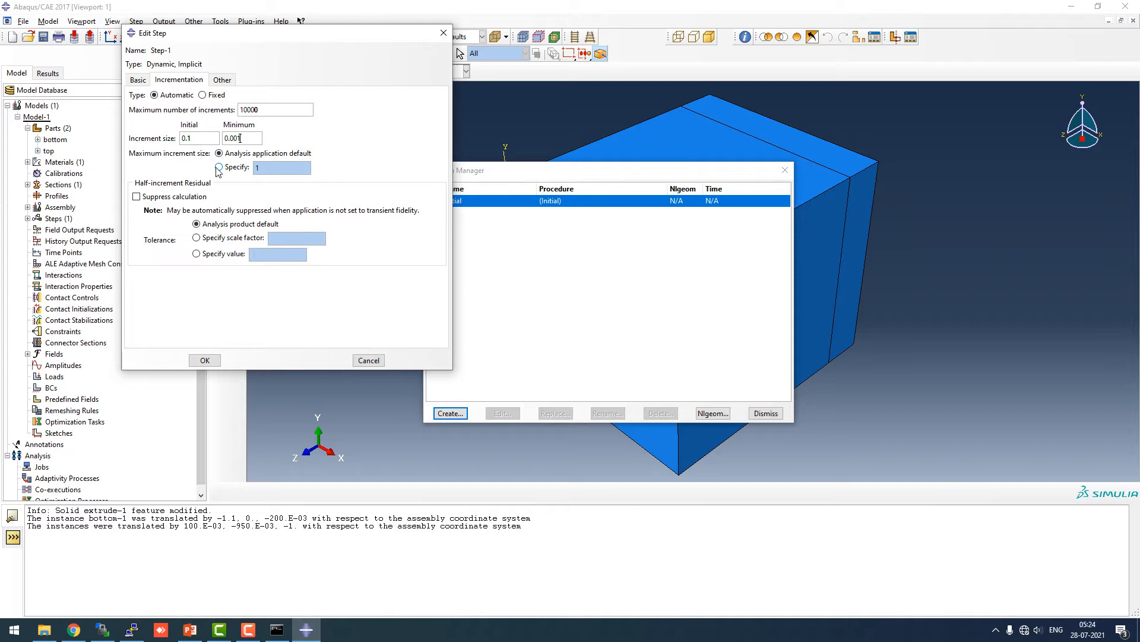
left_click(218, 168)
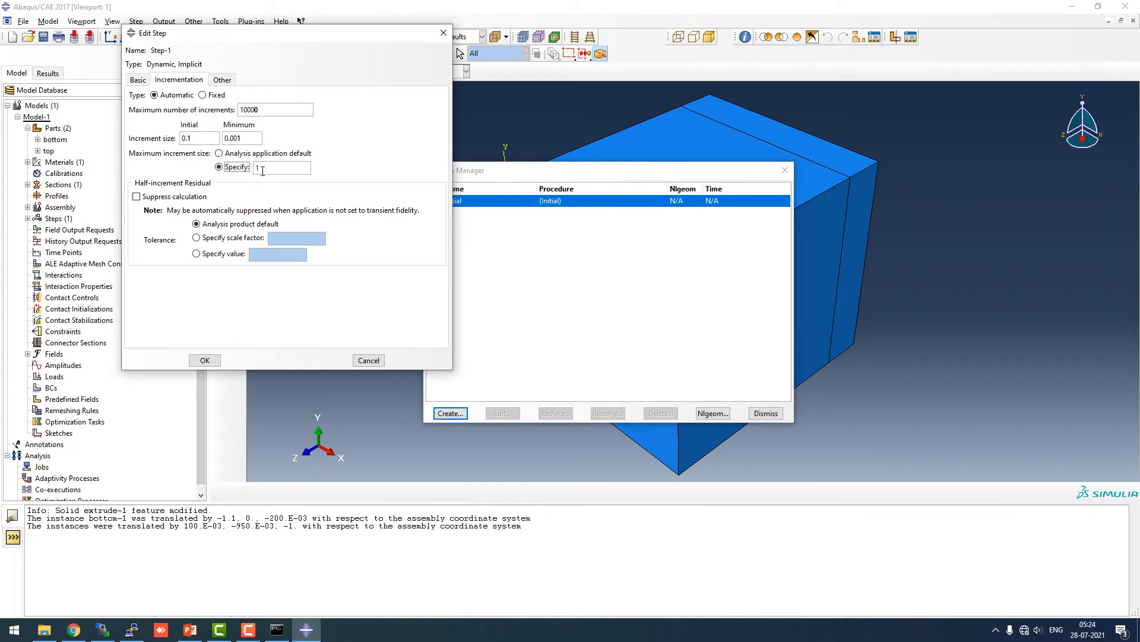
double_click(266, 167)
type("0.1")
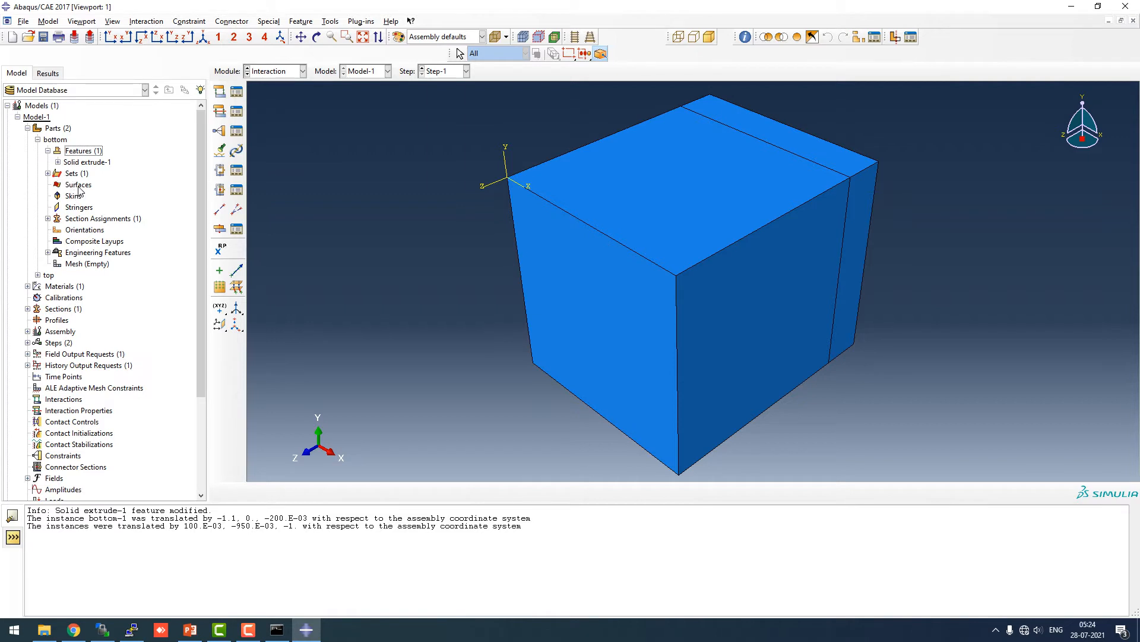
Create a surface named top on the bottom part from a single face
right_click(83, 185)
left_click(104, 206)
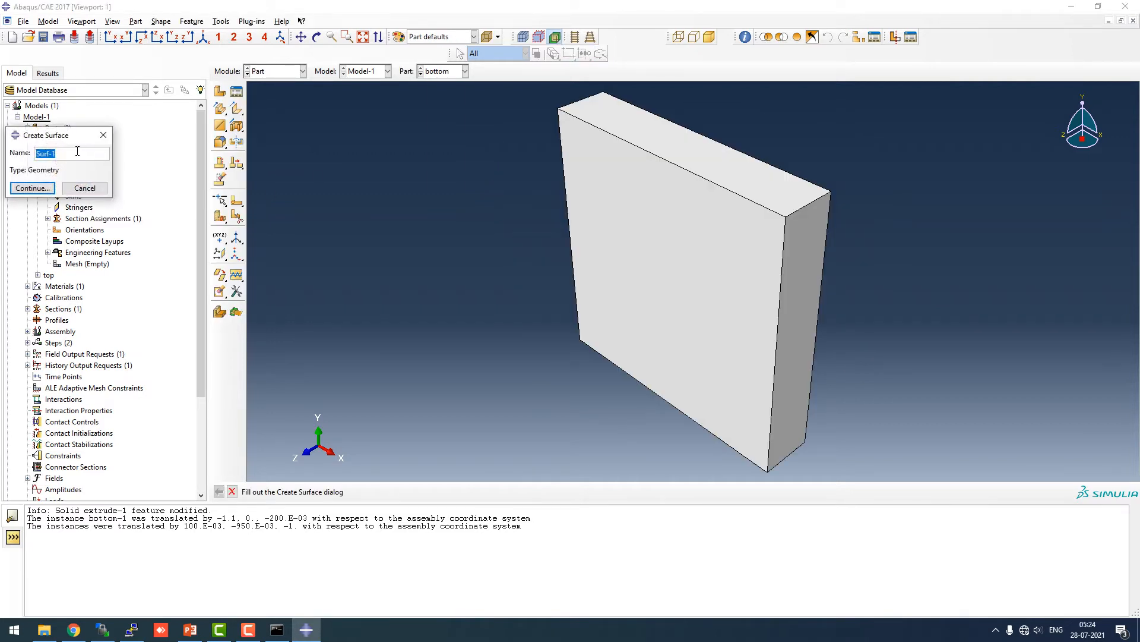
type("top")
left_click(33, 188)
left_click(695, 151)
middle_click(695, 151)
Create a surface named bottom on the top part from a single face
left_click(37, 140)
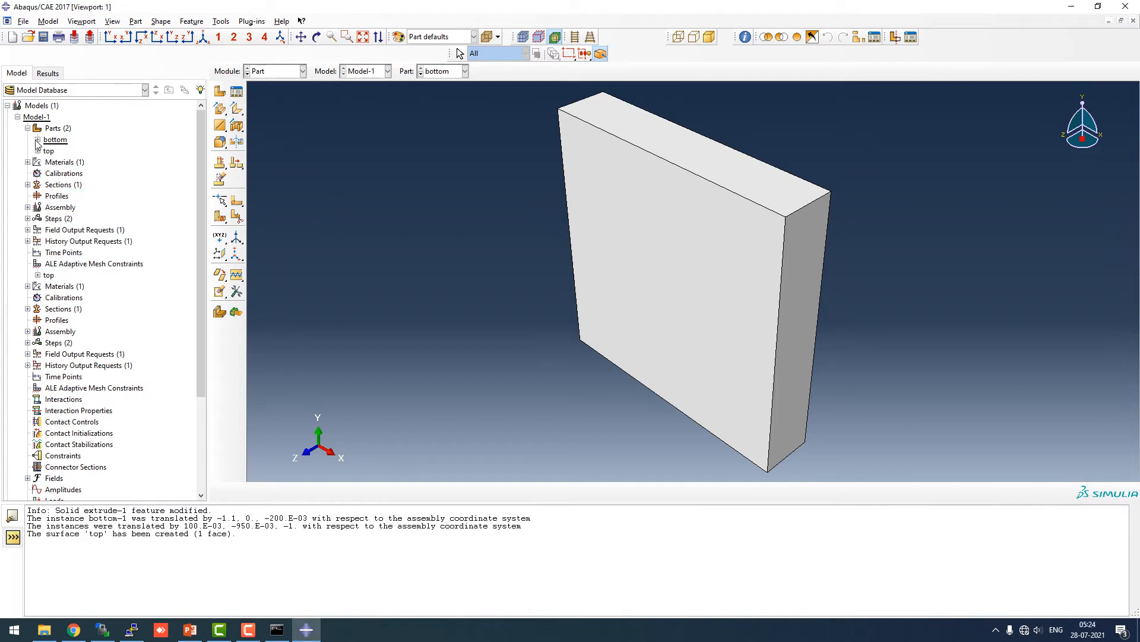
left_click(38, 151)
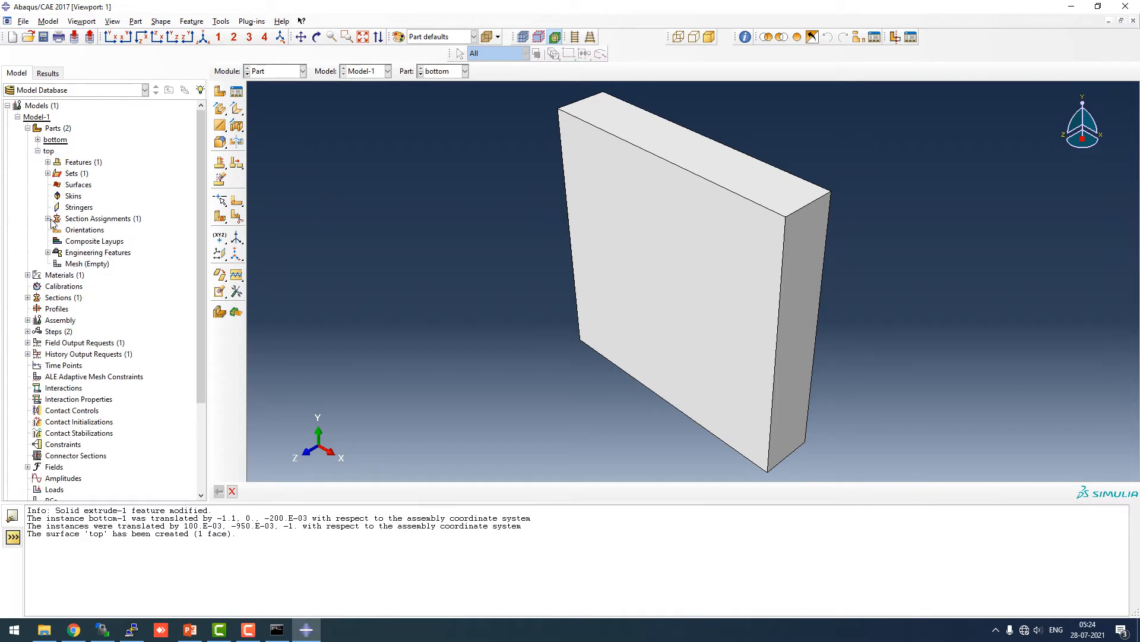
right_click(74, 186)
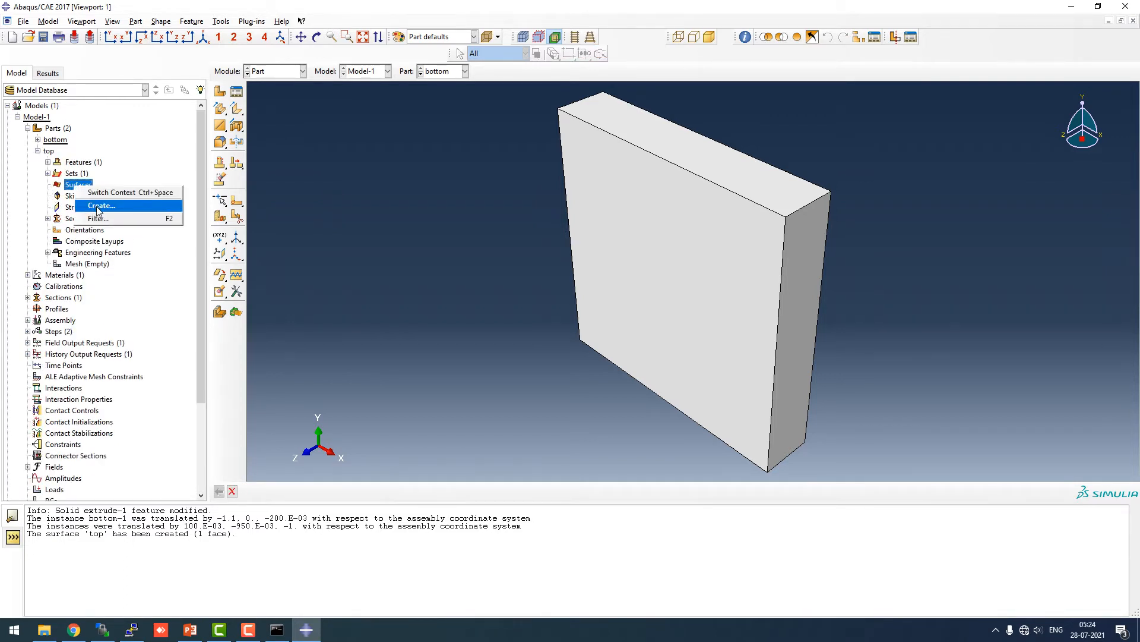
left_click(89, 206)
left_click(84, 188)
left_click(317, 37)
left_click_drag(701, 190, 634, 324)
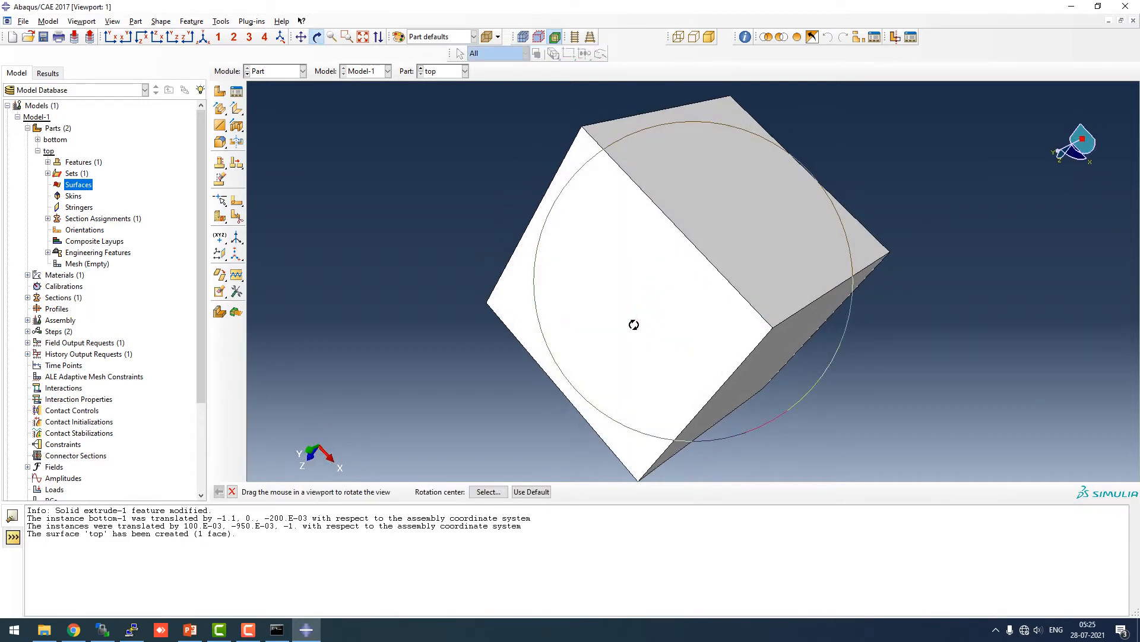
right_click(634, 324)
left_click(668, 388)
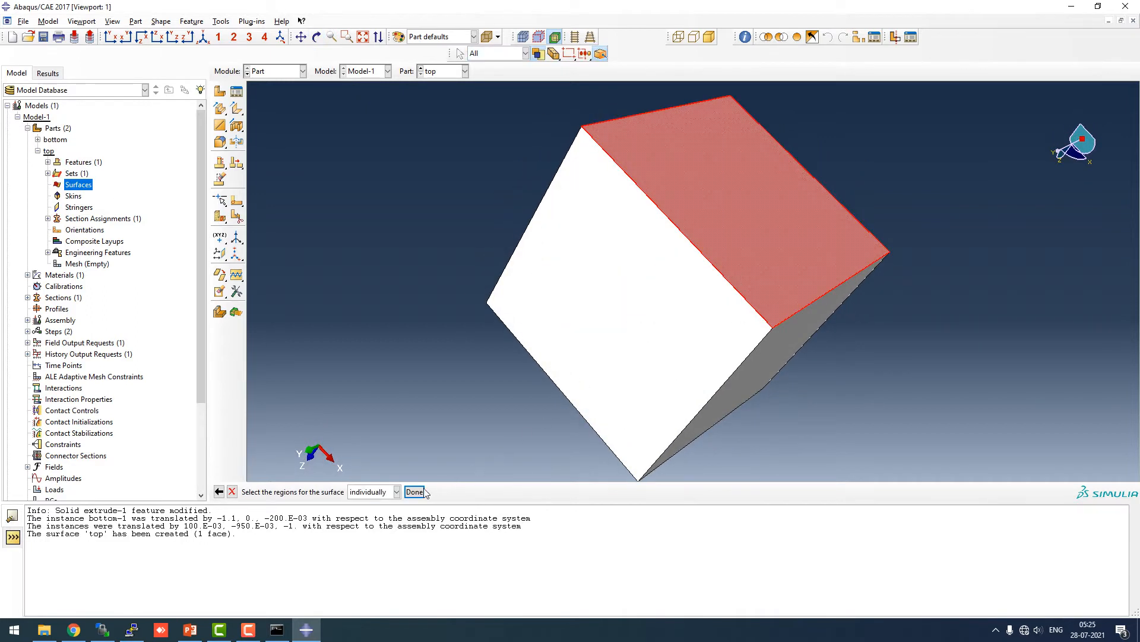
left_click(422, 491)
Switch to the Interaction module and open the Constraint Manager
left_click(271, 72)
left_click(274, 121)
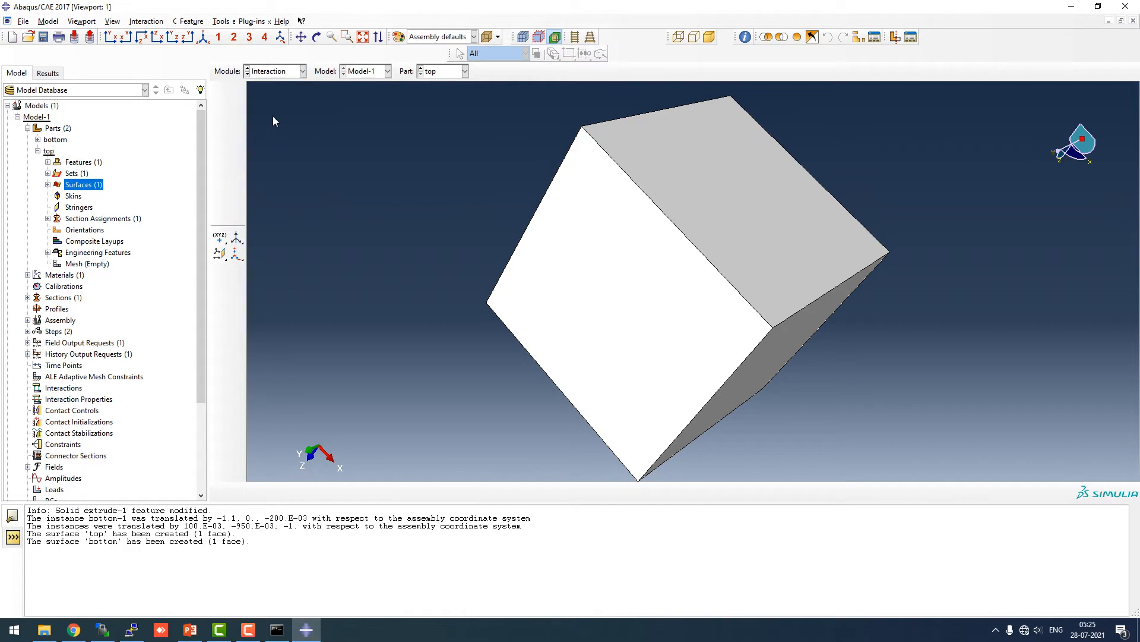
left_click(236, 131)
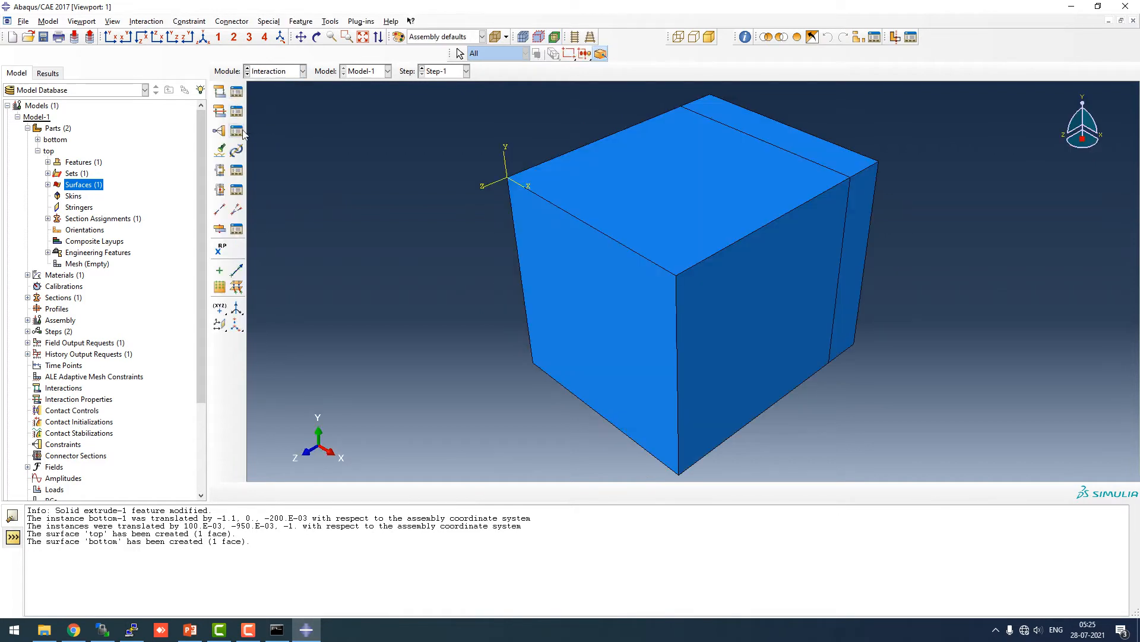
Create a Tie constraint with bottom-1.top as the master surface and top-1.bottom as the slave surface
left_click(125, 491)
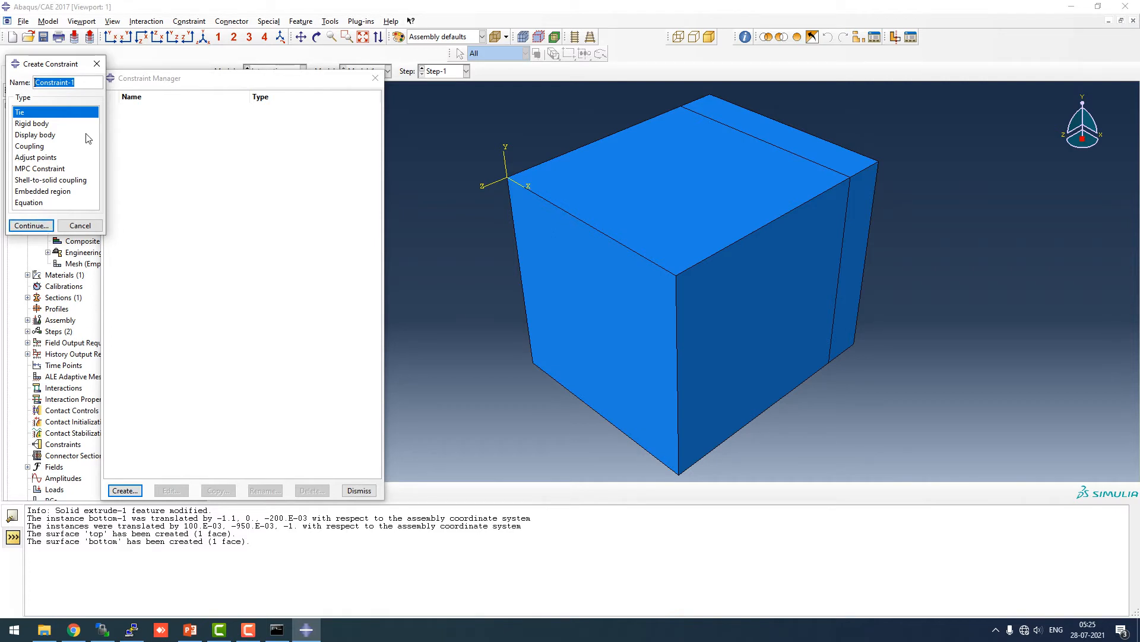
left_click(33, 228)
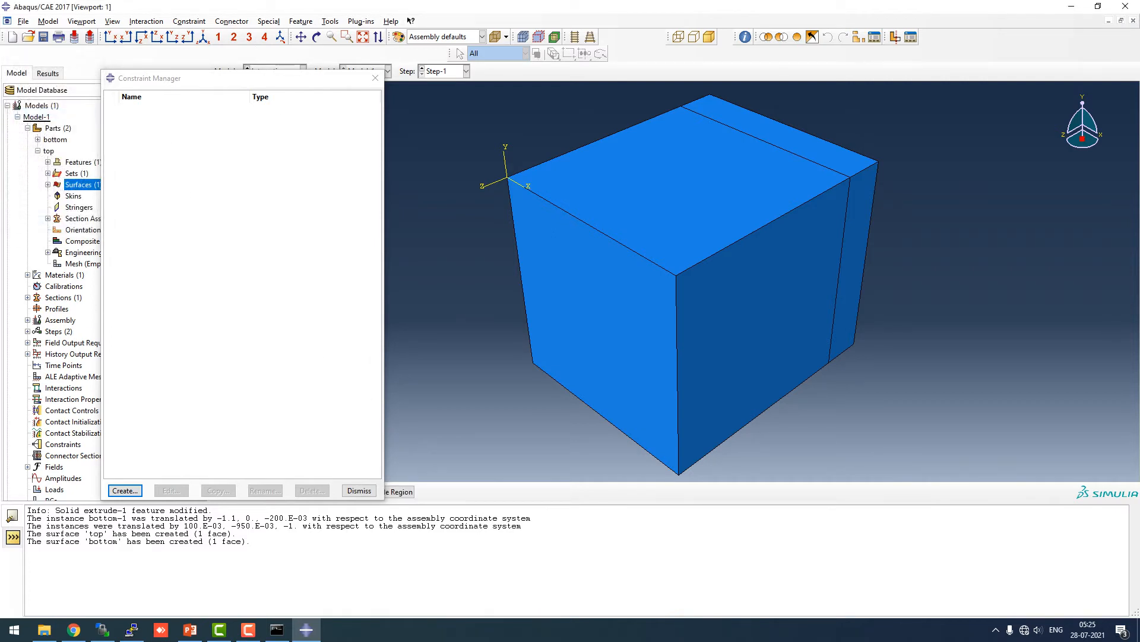
left_click_drag(272, 79, 833, 73)
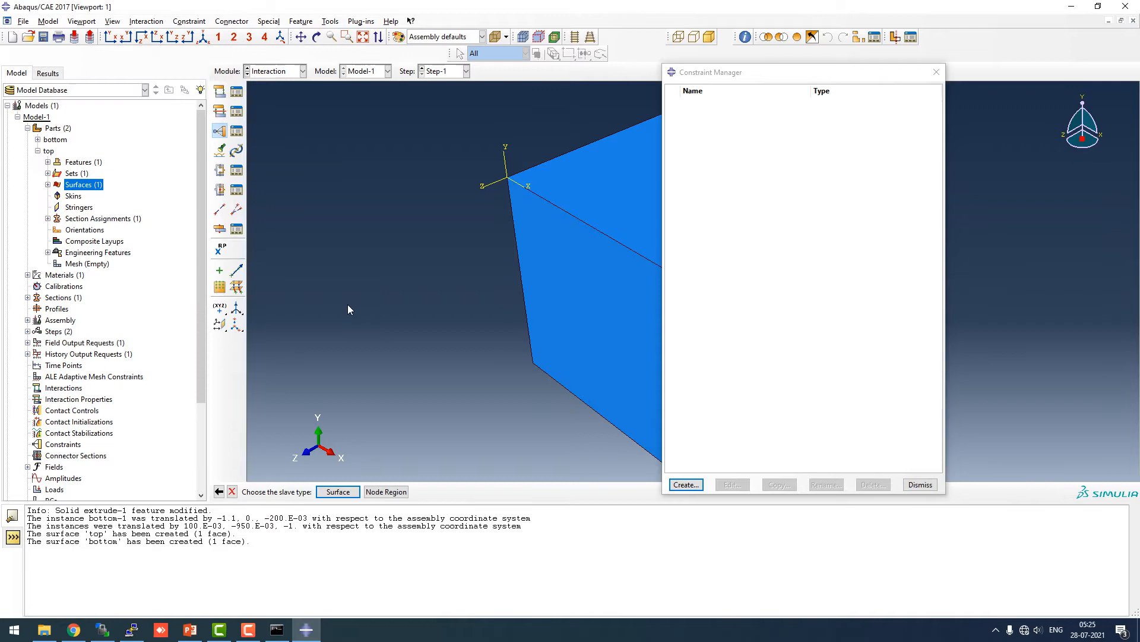
left_click(344, 491)
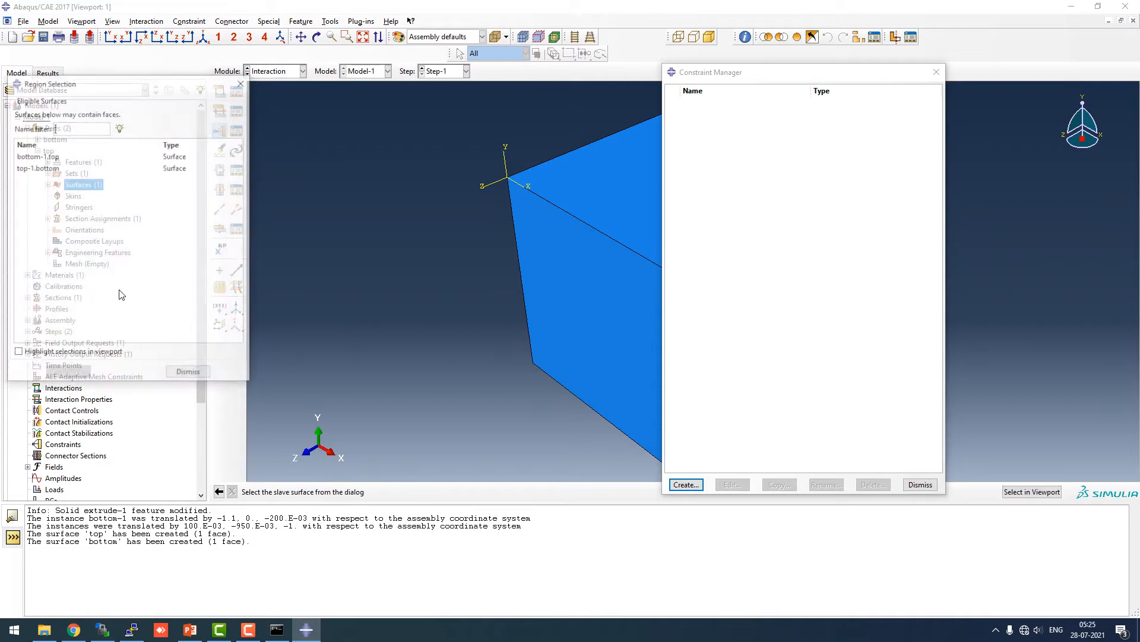
left_click(45, 168)
left_click(84, 374)
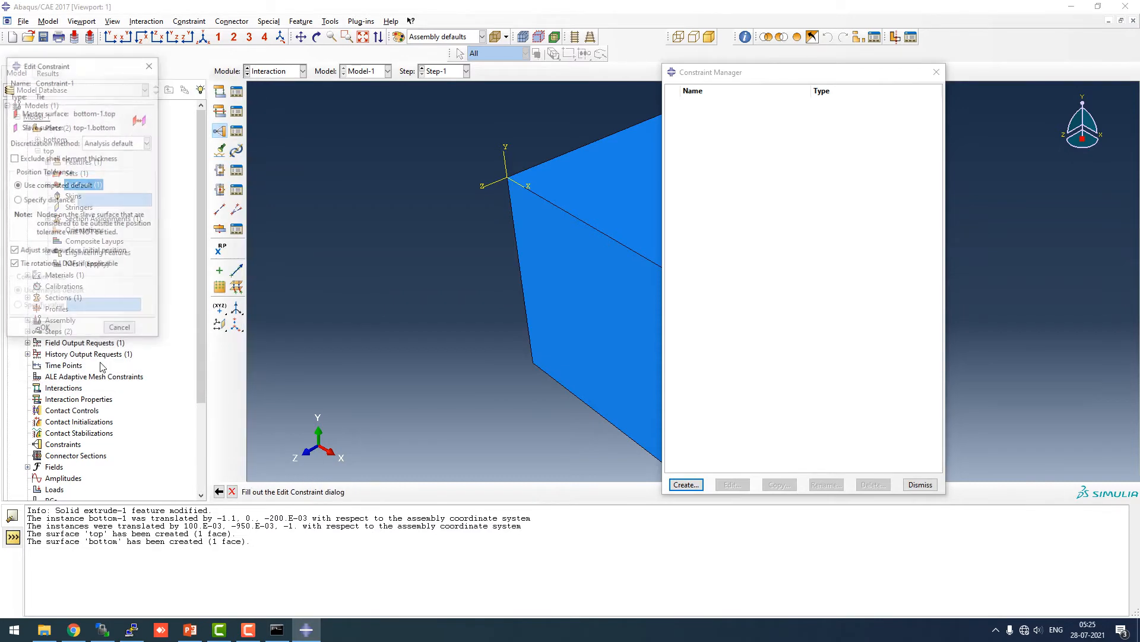
Swap the tie constraint's master and slave surfaces, accept the constraint and close the Constraint Manager
left_click(141, 120)
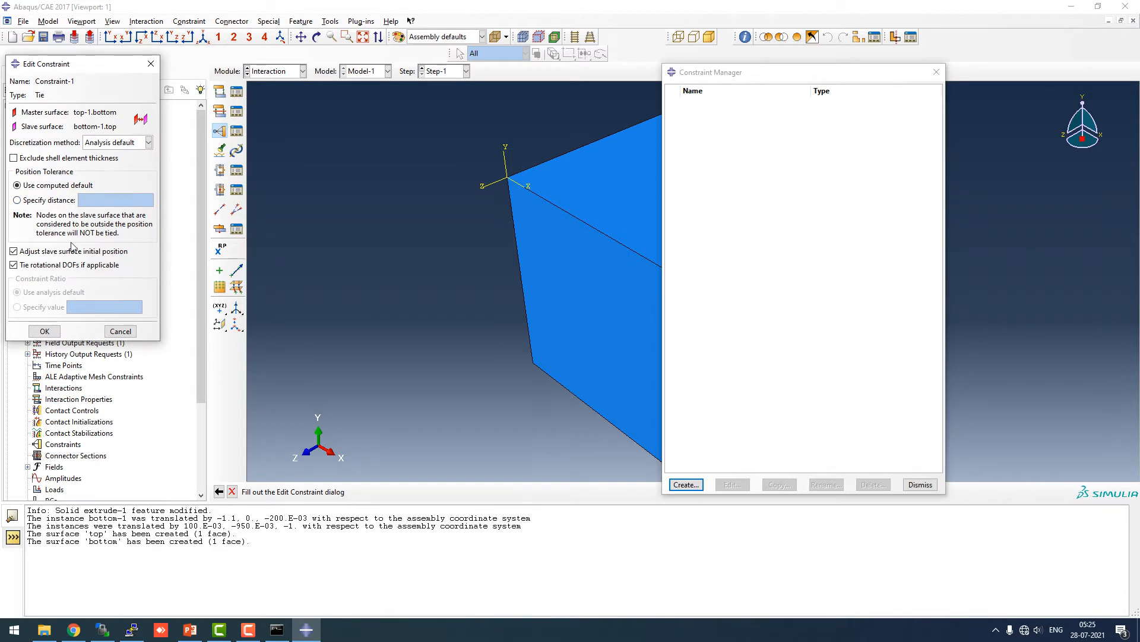
left_click(44, 331)
left_click(936, 73)
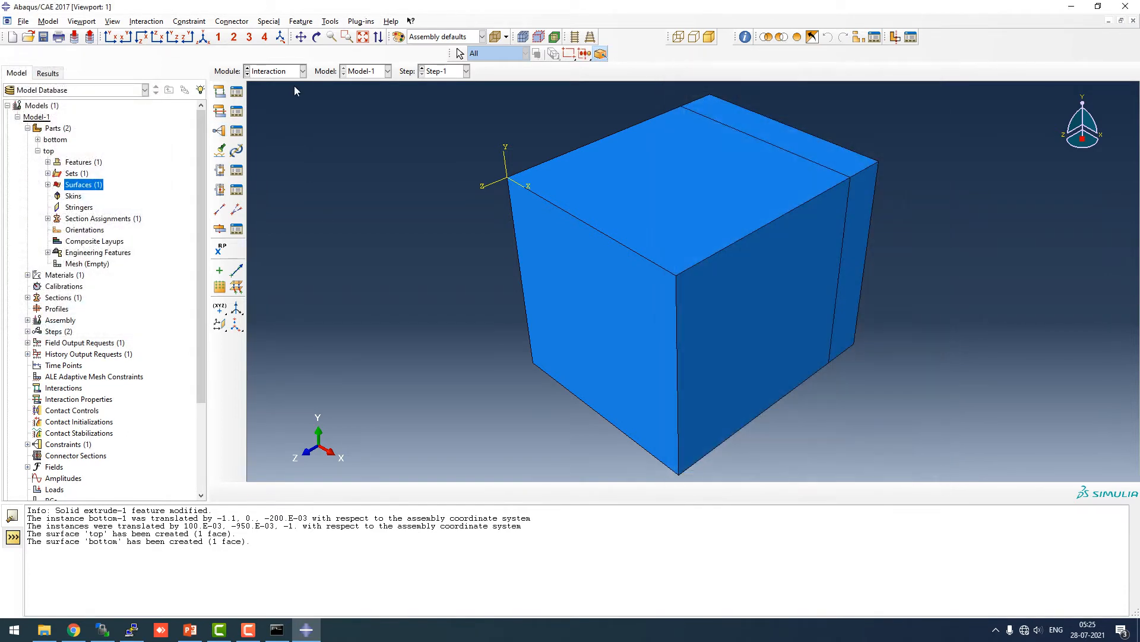
Switch to the Load module and open the Load Manager
left_click(294, 73)
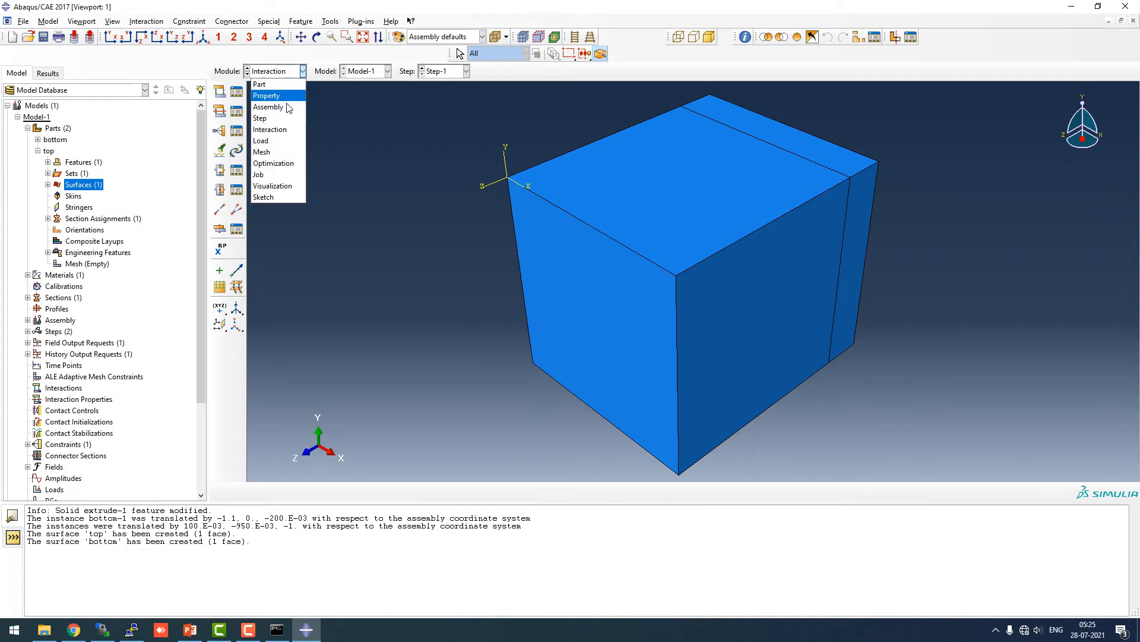
left_click(277, 141)
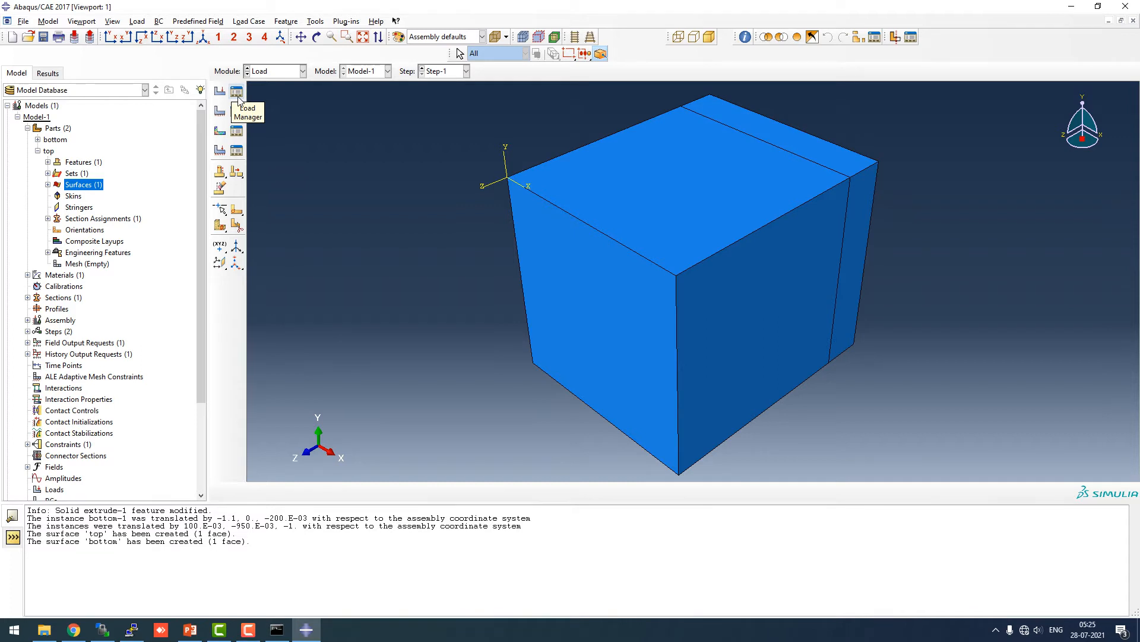
left_click(239, 97)
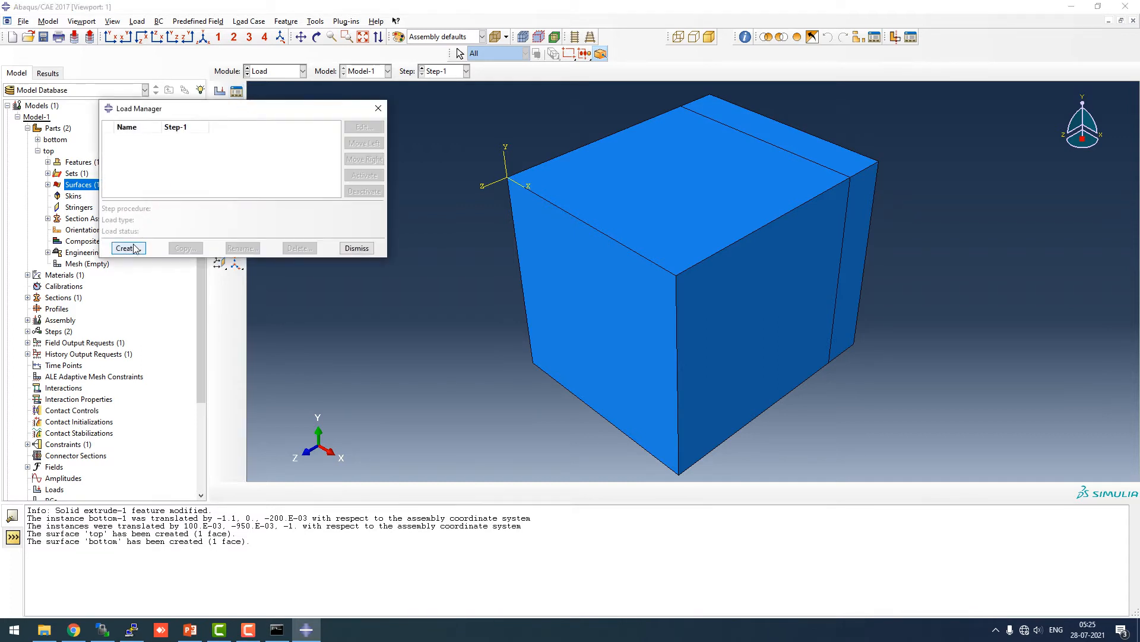
Create a uniform pressure load of magnitude 100 in Step-1 on the thicker block's exposed end face, opposite the thinner block
left_click(127, 248)
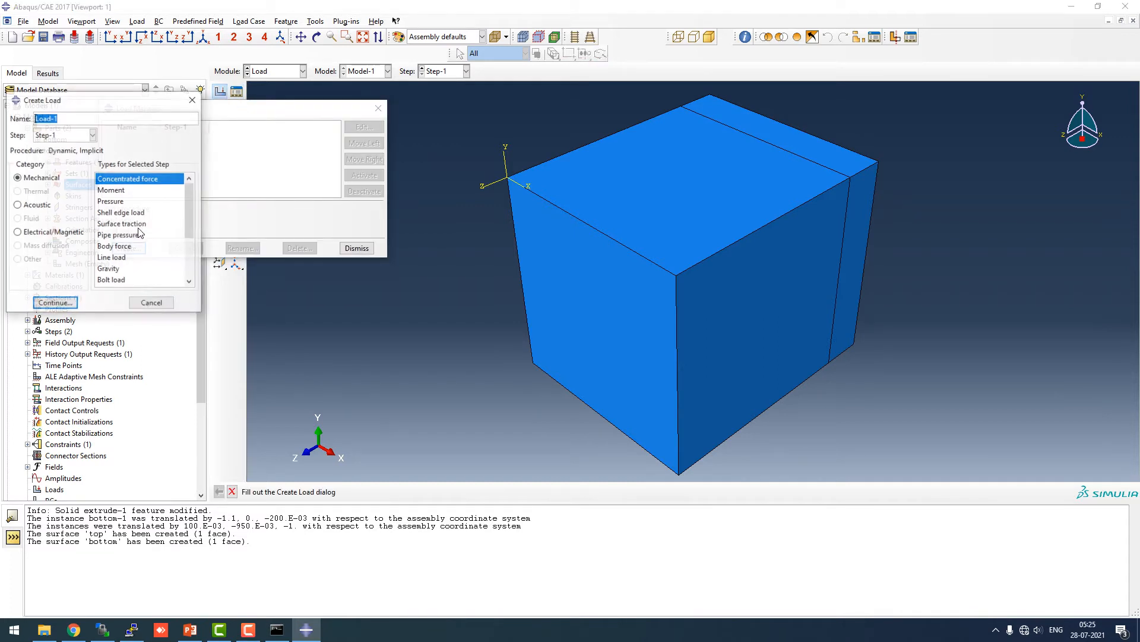
left_click(123, 202)
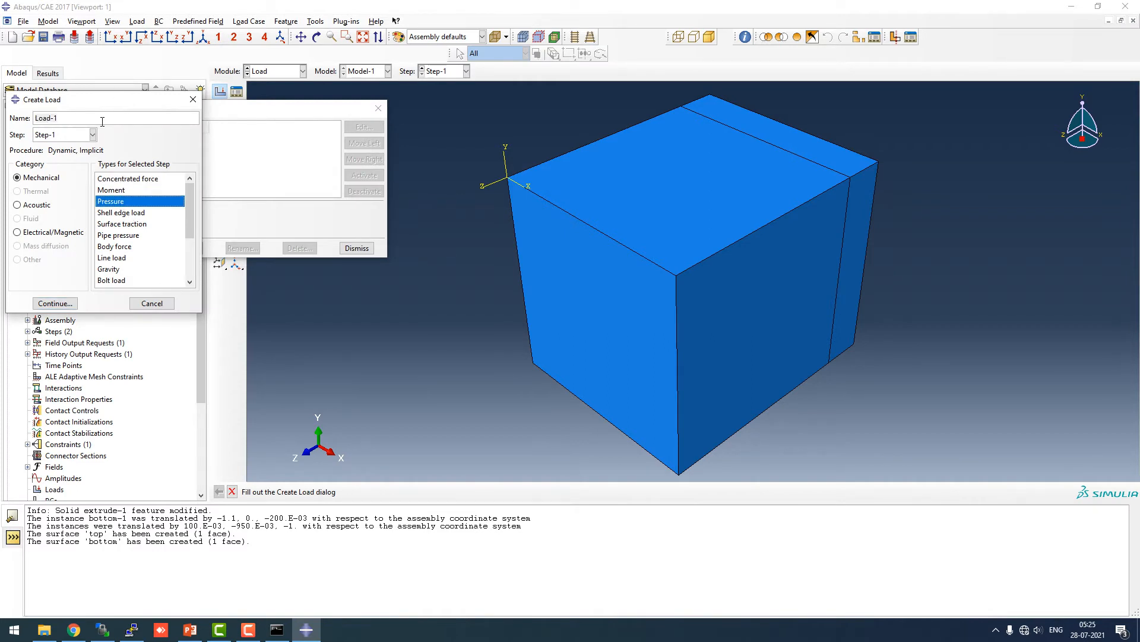
left_click(95, 138)
left_click(94, 138)
left_click(53, 304)
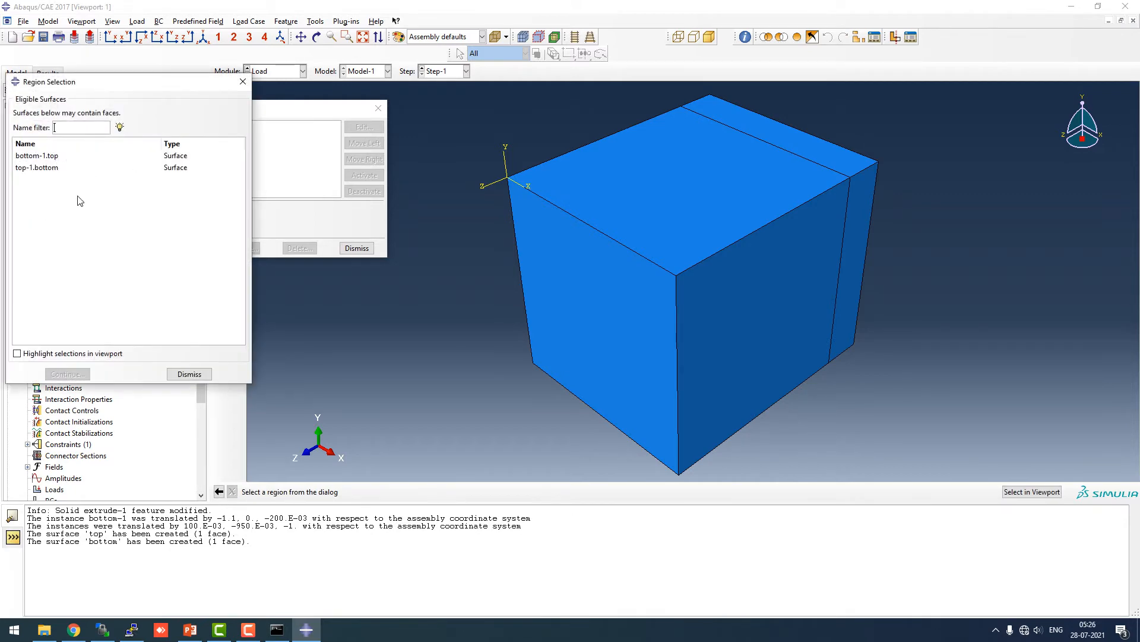
left_click(190, 374)
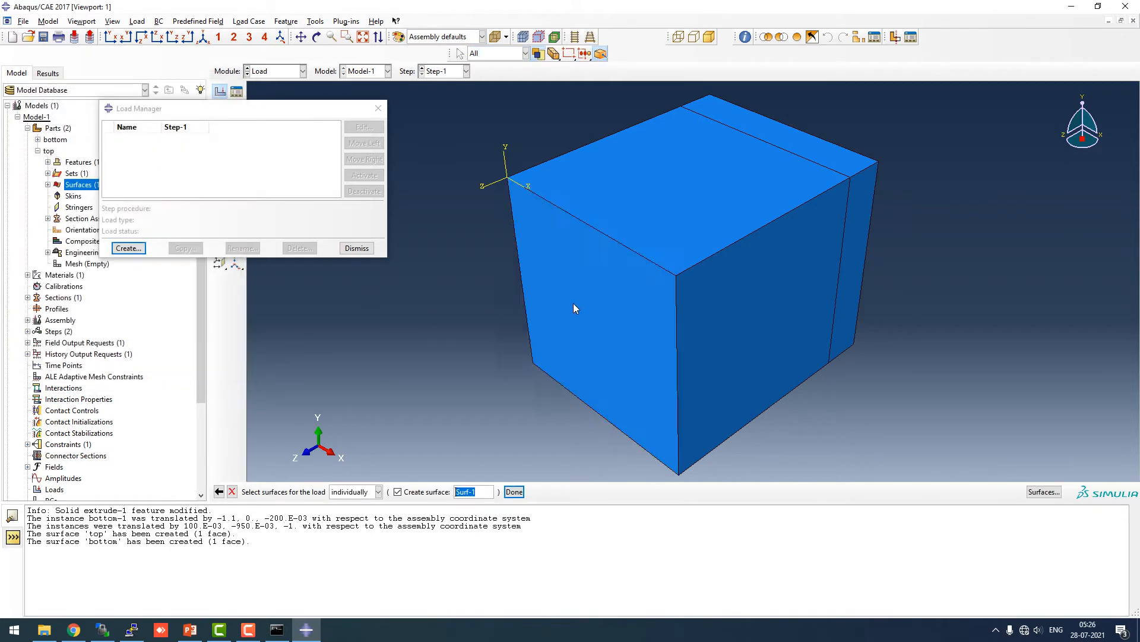
left_click(572, 306)
left_click(514, 492)
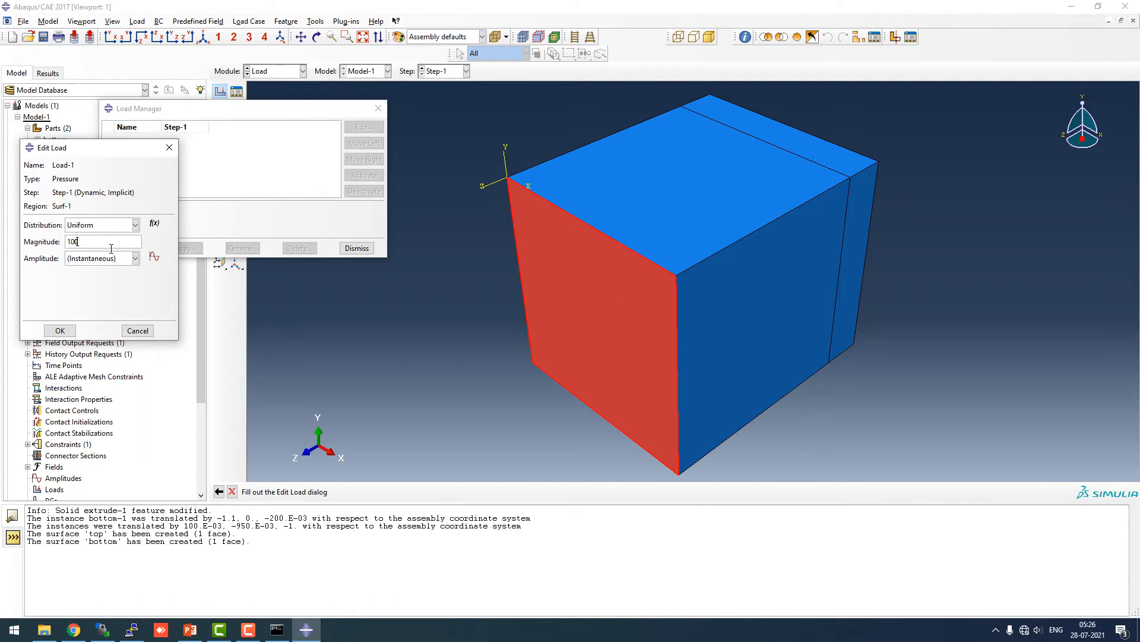
left_click(60, 331)
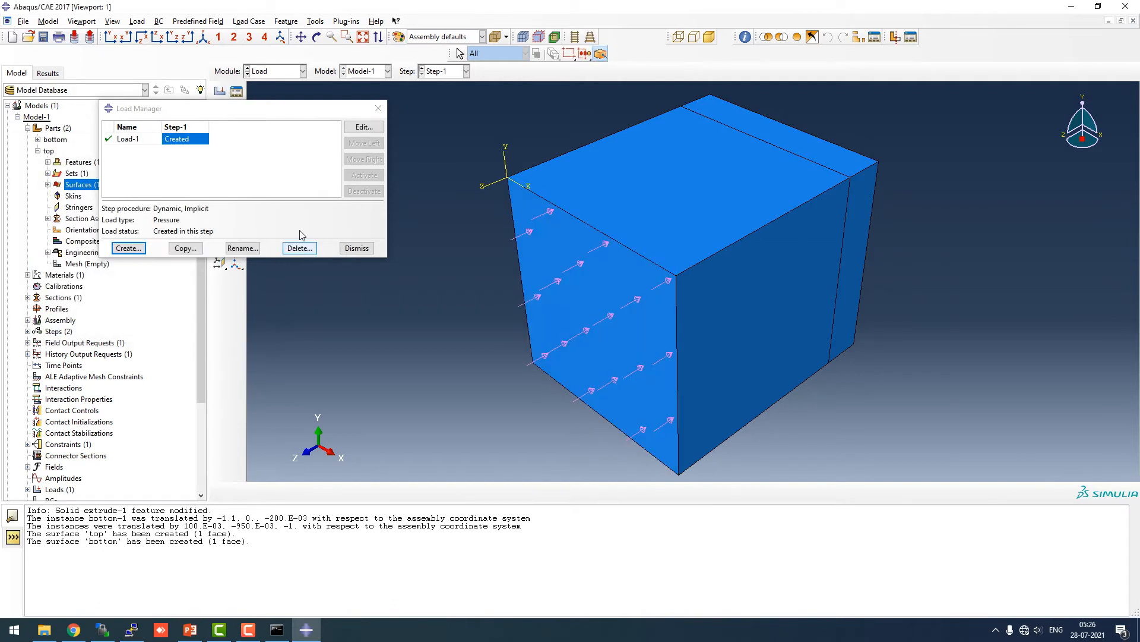
left_click(357, 249)
Start a Displacement/Rotation boundary condition in the Initial step from the Boundary Condition Manager
left_click(290, 72)
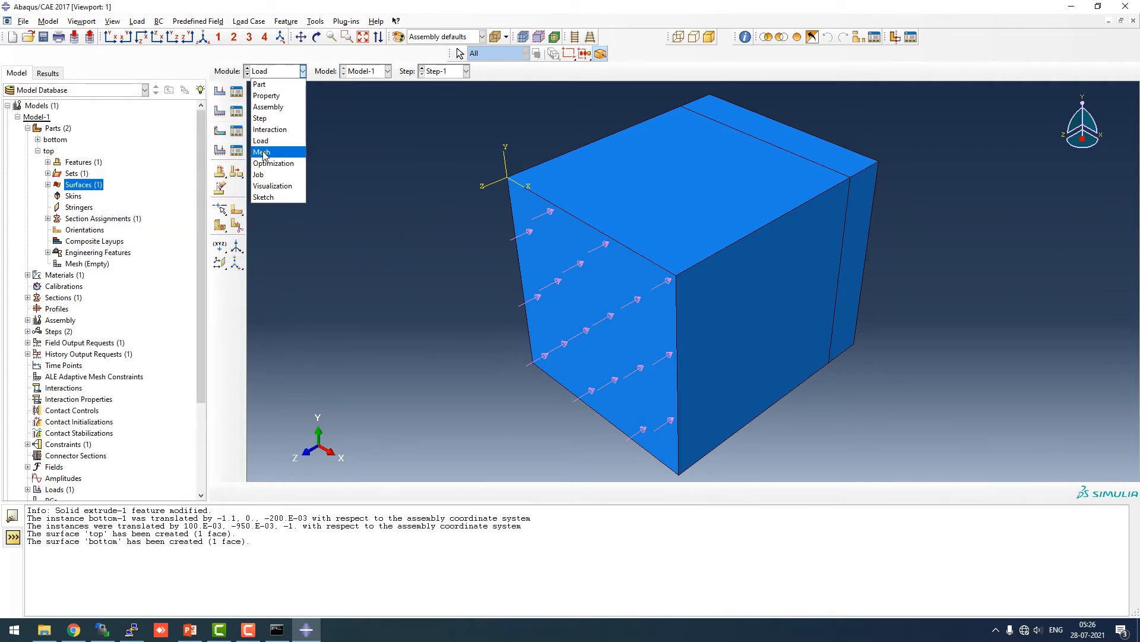
left_click(236, 111)
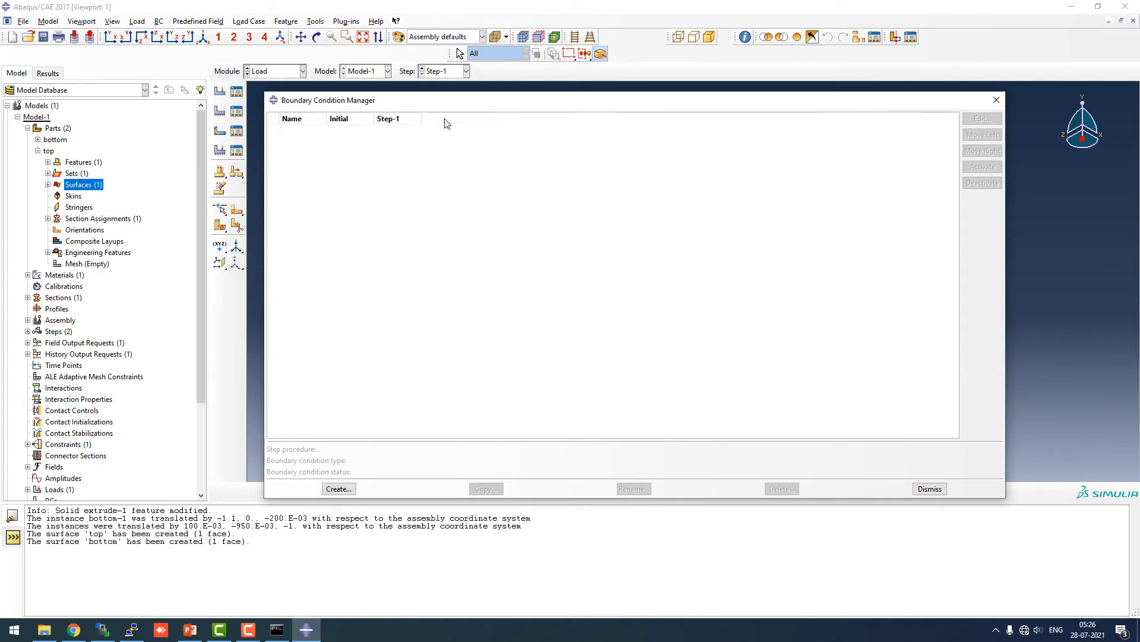
left_click(339, 489)
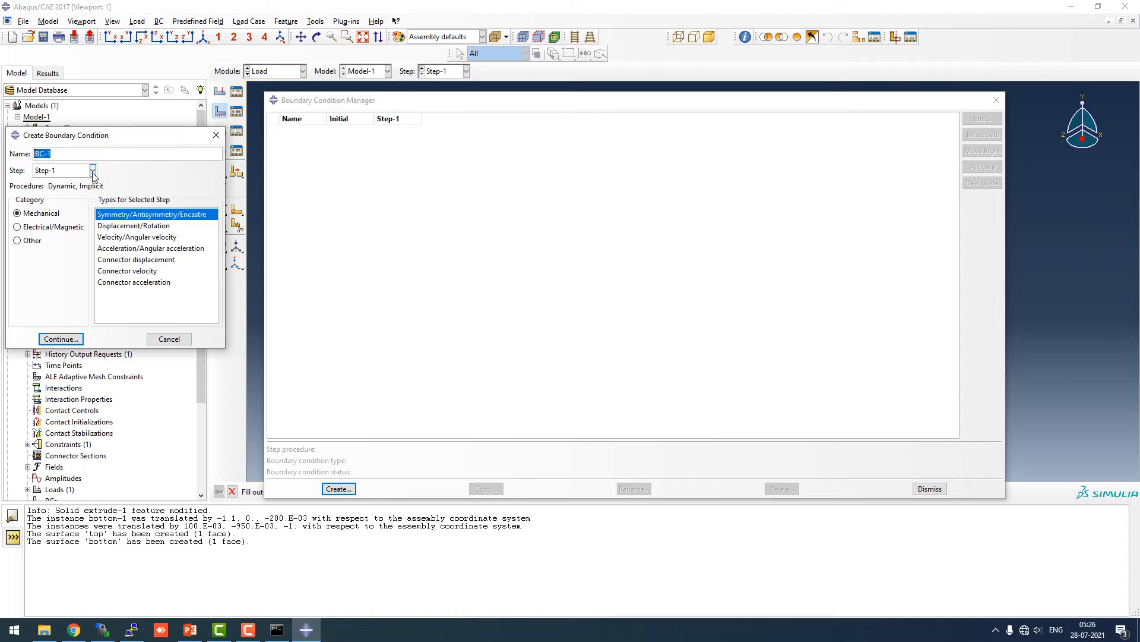
left_click(123, 229)
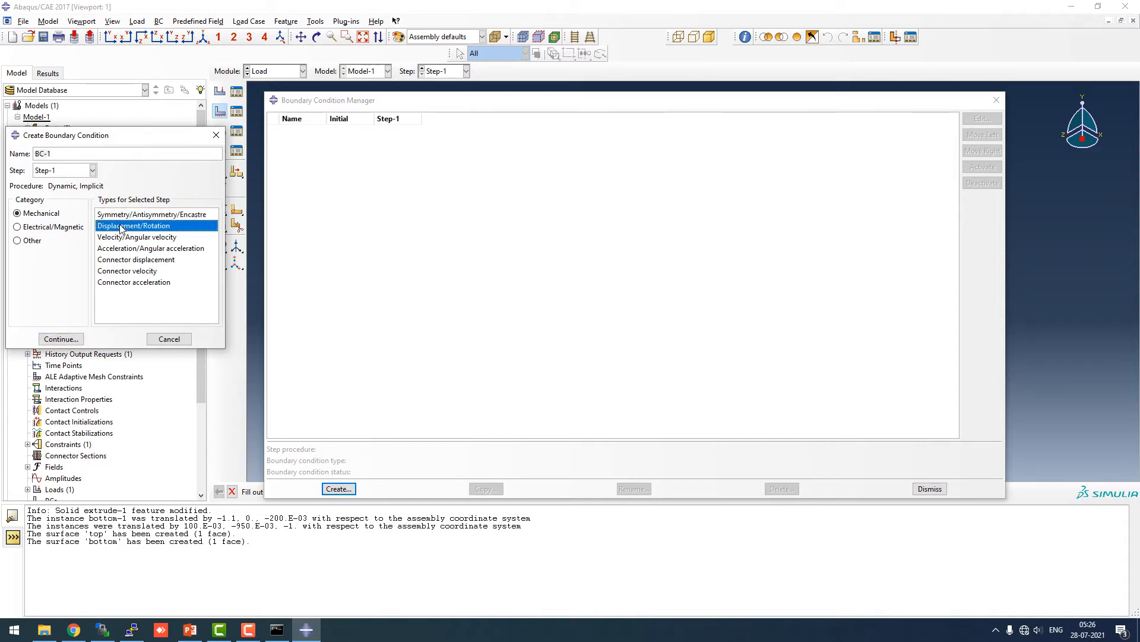
left_click(93, 170)
left_click(57, 180)
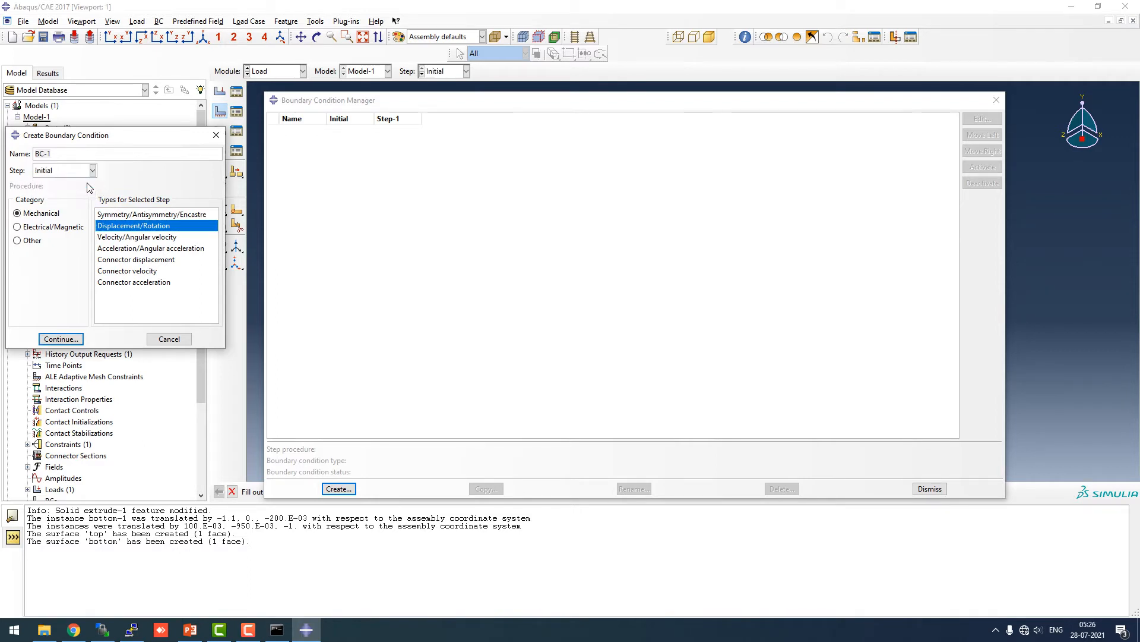
left_click(72, 341)
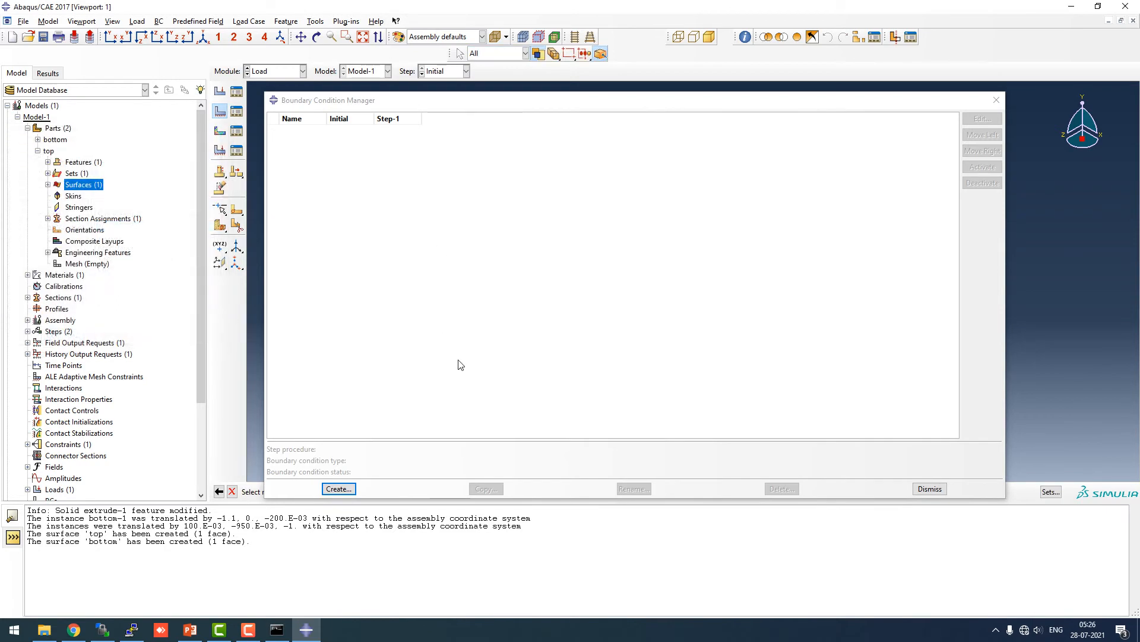
Select the lateral faces around both blocks as the boundary condition region and name the set roller
left_click_drag(843, 108, 214, 65)
left_click(655, 166)
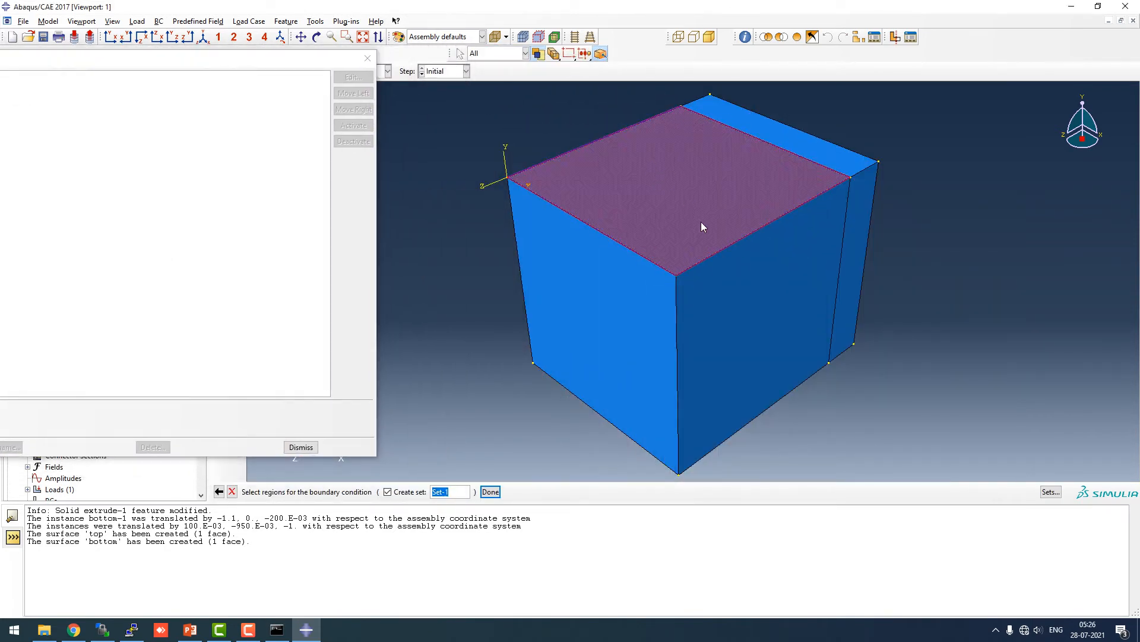
left_click(800, 148, "shift")
left_click(861, 219, "shift")
left_click(785, 275, "shift")
left_click(317, 37)
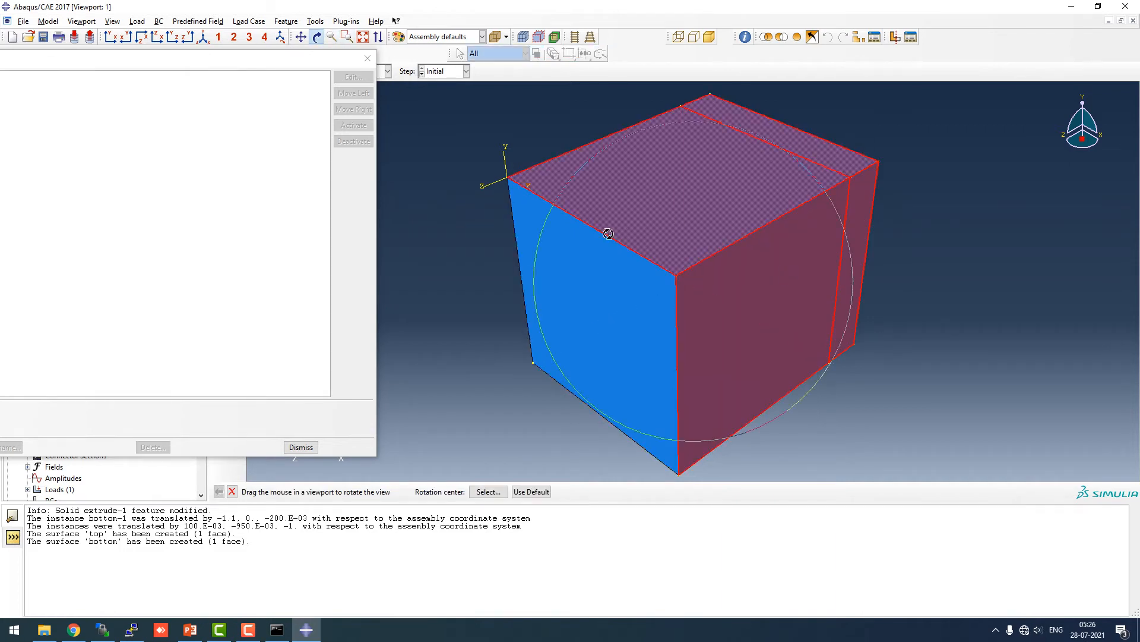
left_click_drag(609, 232, 858, 250)
right_click(811, 198)
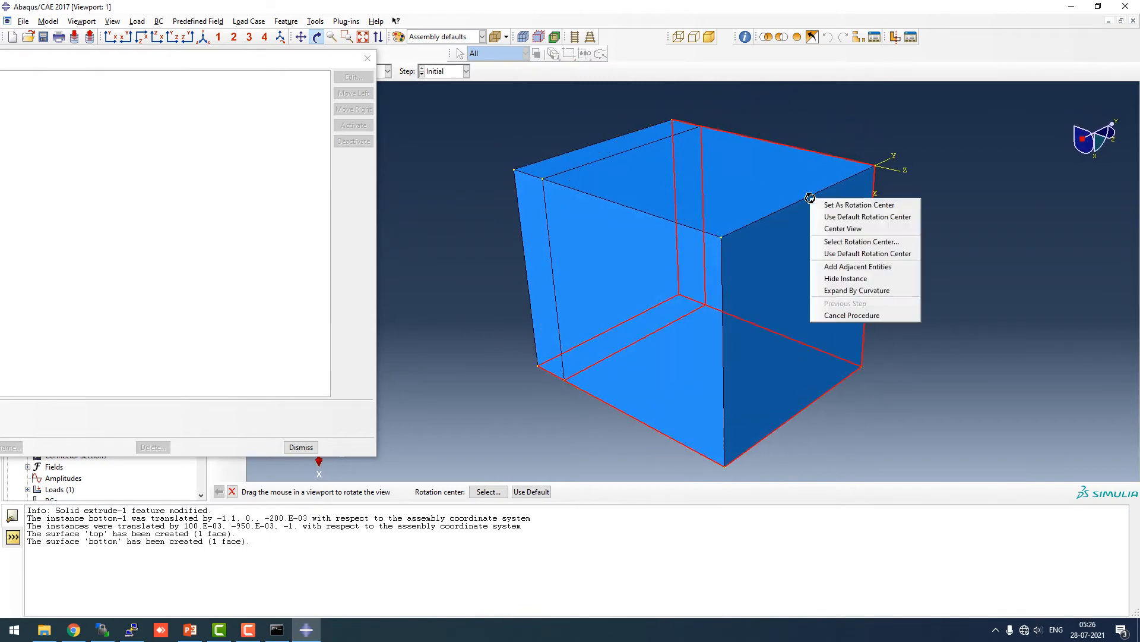
left_click(847, 315)
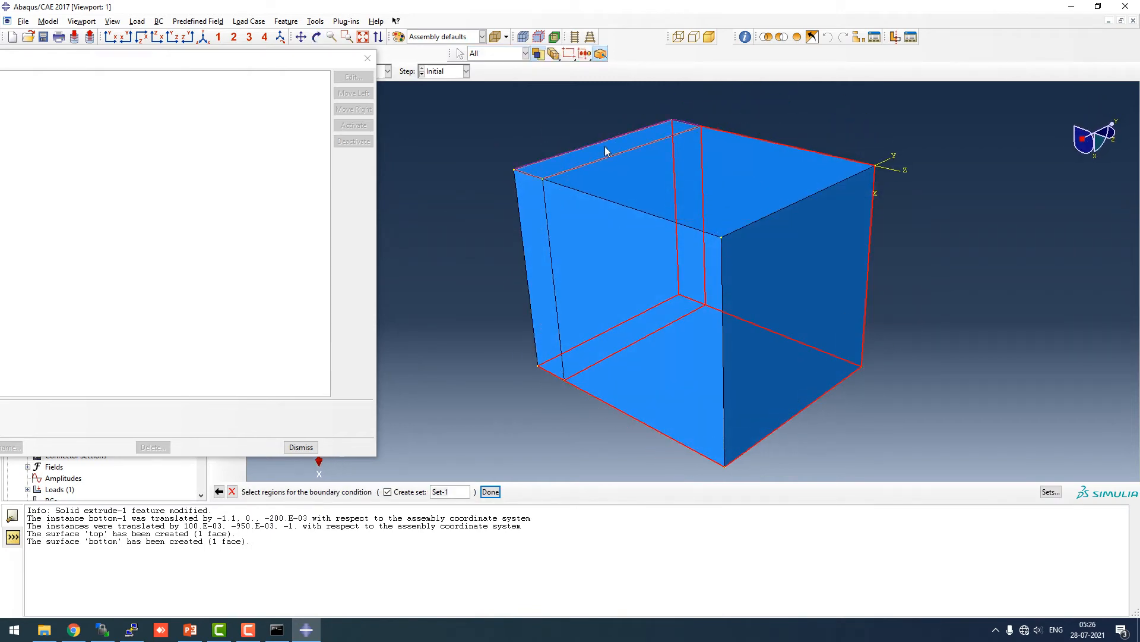
left_click(661, 177)
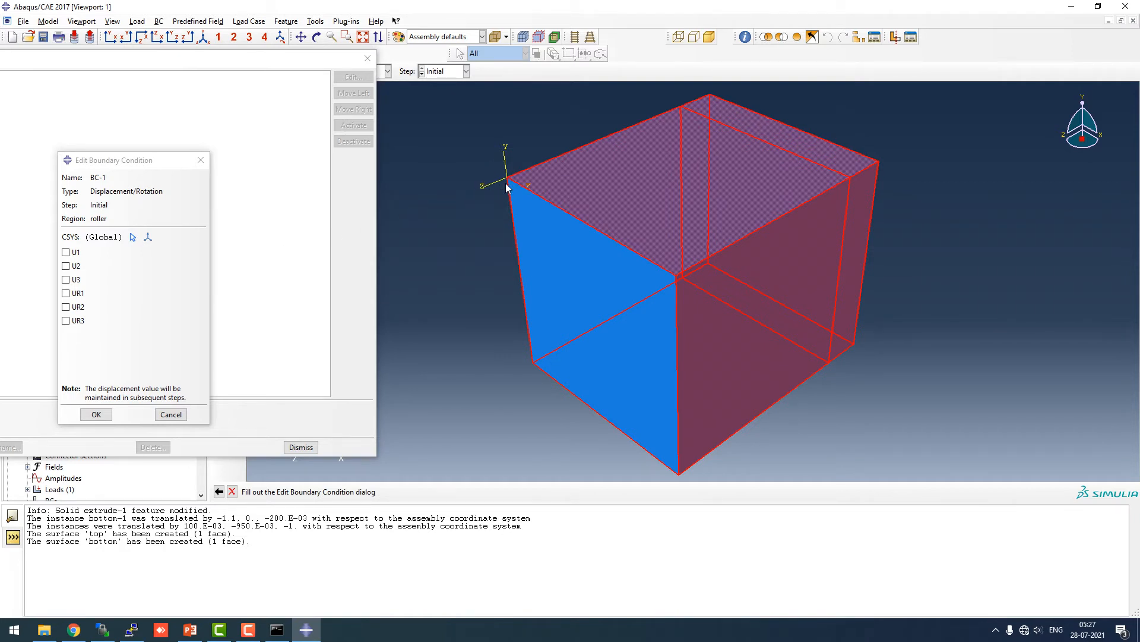
Constrain U1, U2 and UR3 for the roller boundary condition and accept it
left_click(66, 253)
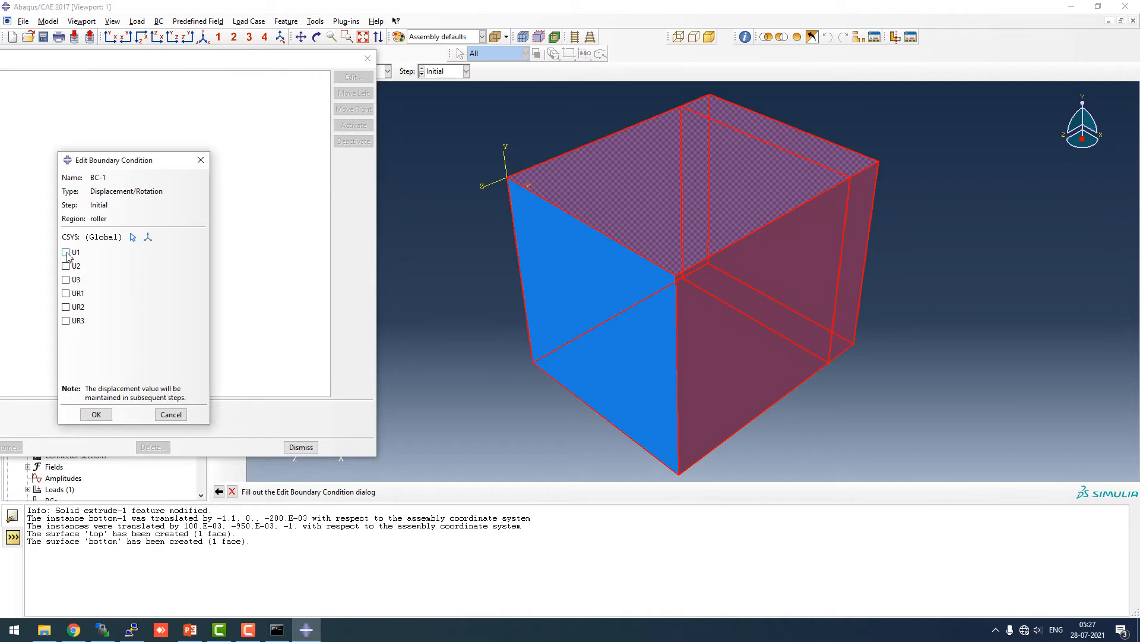
left_click(66, 265)
left_click(66, 321)
left_click(95, 414)
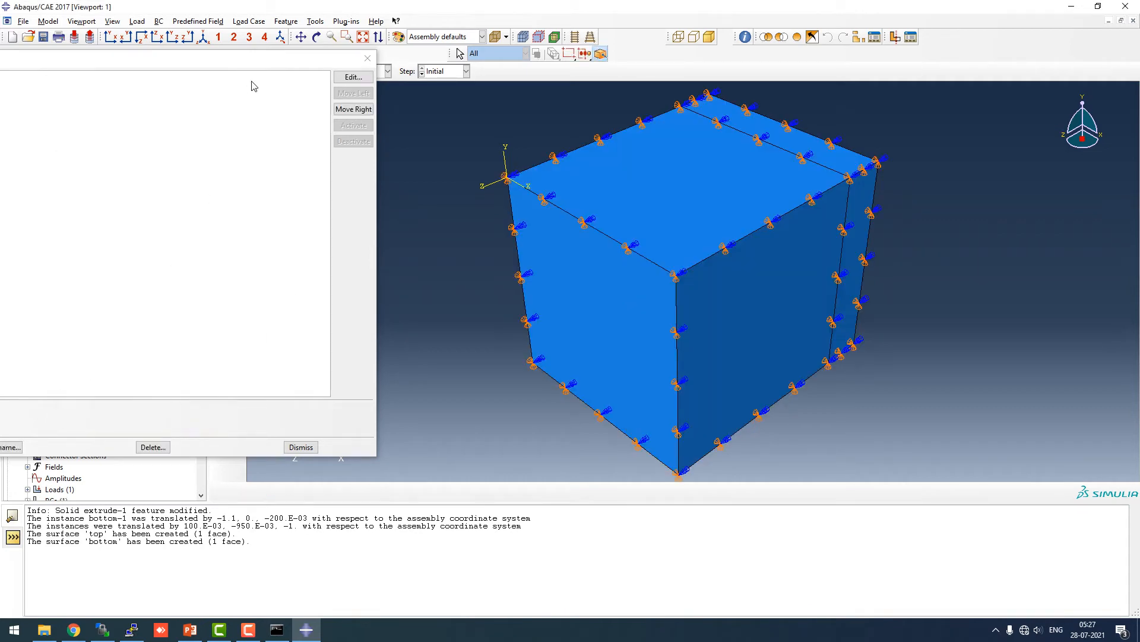
Fit the Boundary Condition Manager beside the model and start a second boundary condition in the Initial step
left_click_drag(264, 64, 606, 67)
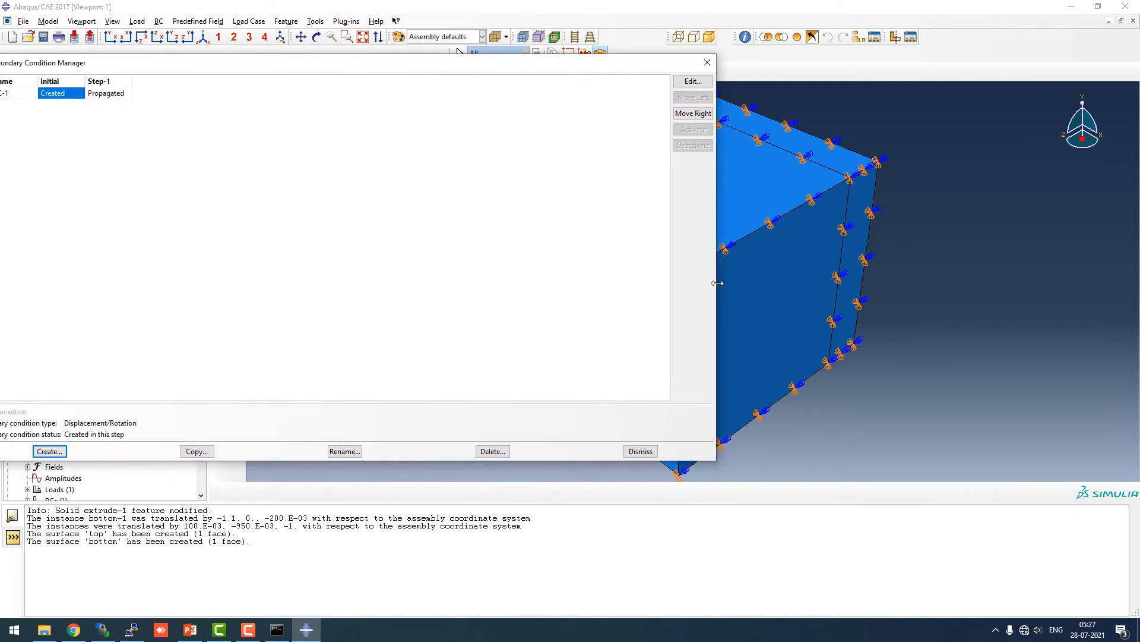
left_click_drag(717, 283, 302, 262)
left_click_drag(221, 60, 352, 173)
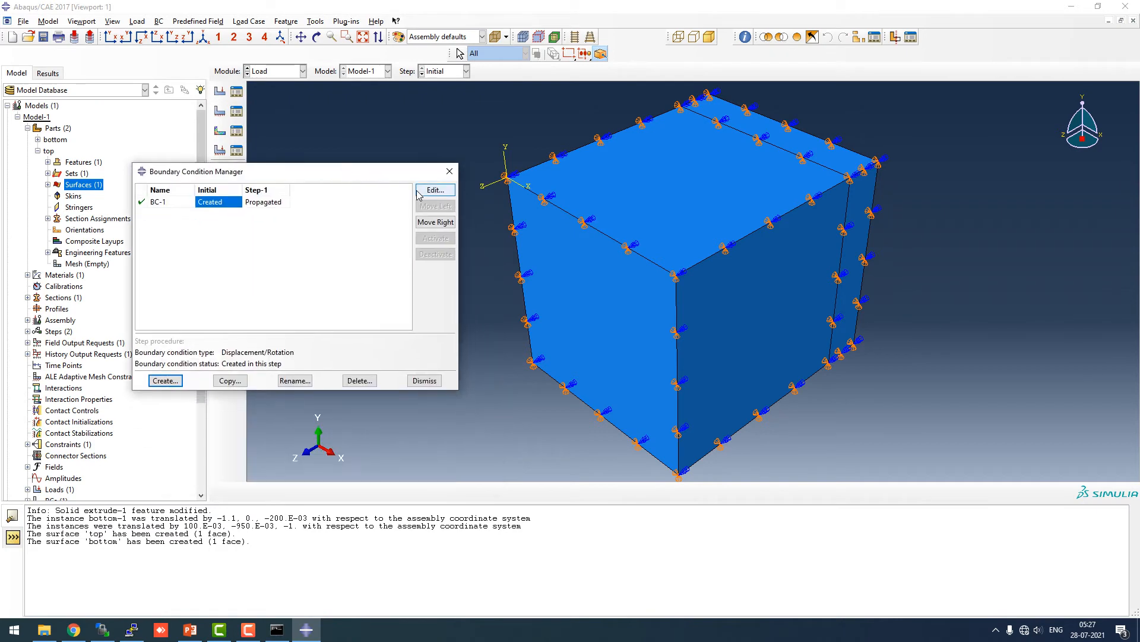
left_click(165, 381)
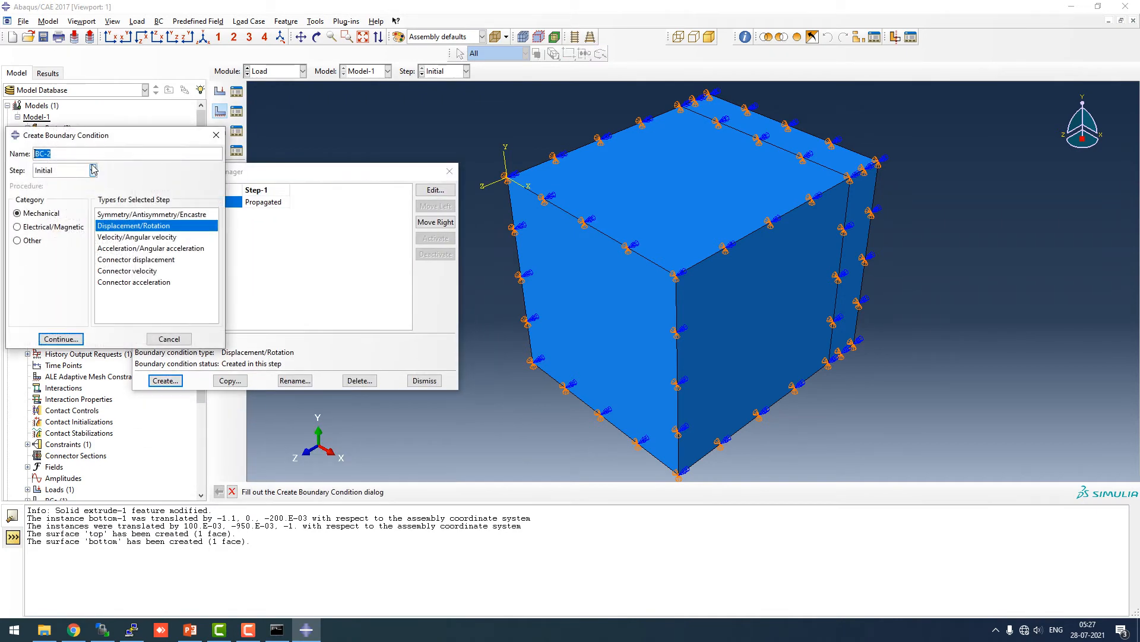
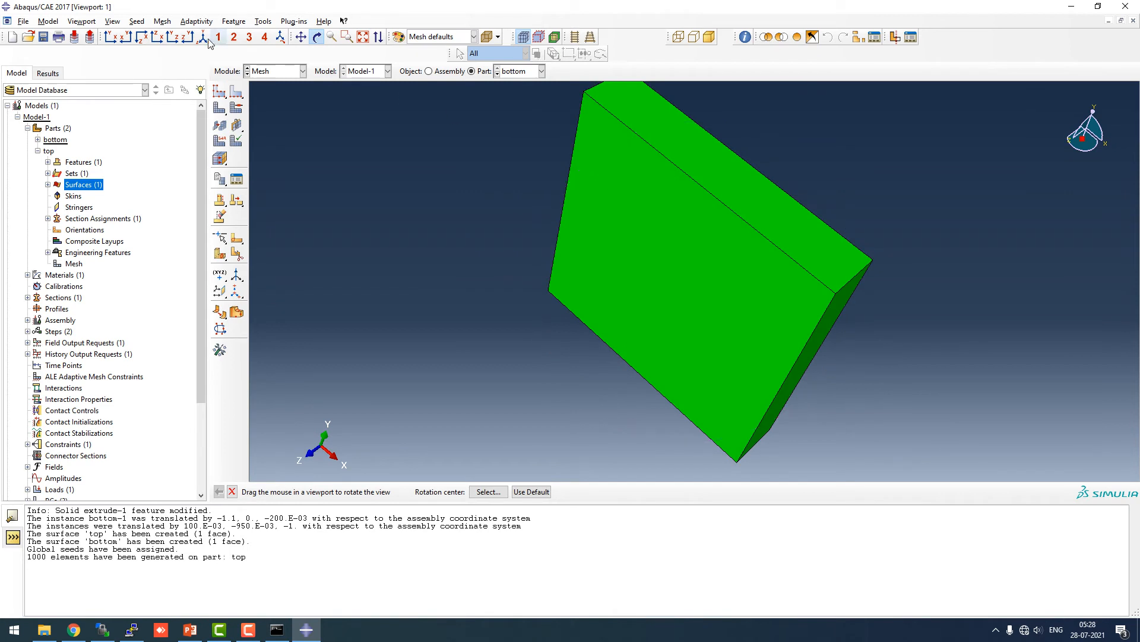
Assign the Acoustic element family from the Standard library to the whole bottom part
left_click(162, 21)
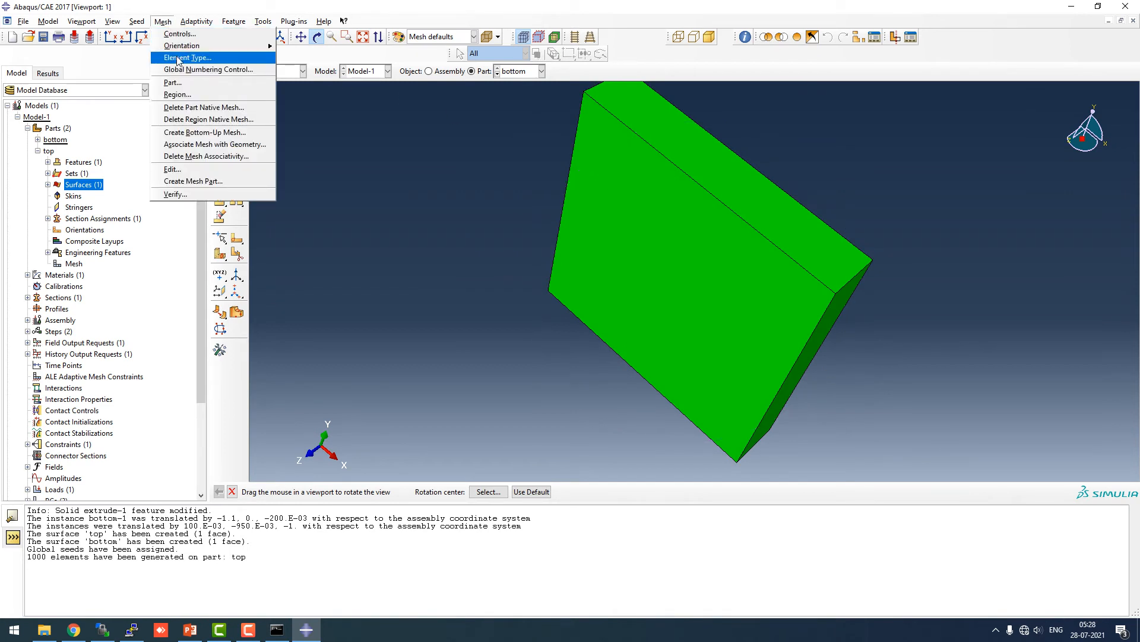
left_click(179, 57)
left_click(668, 194)
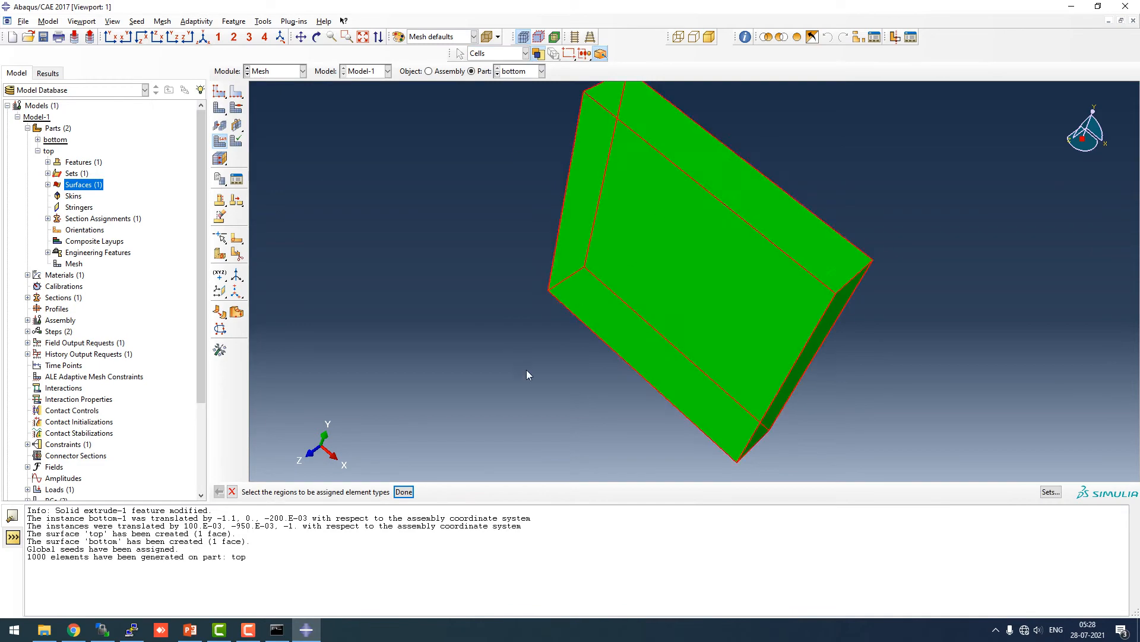
left_click(404, 491)
scroll(175, 88, "down", 2)
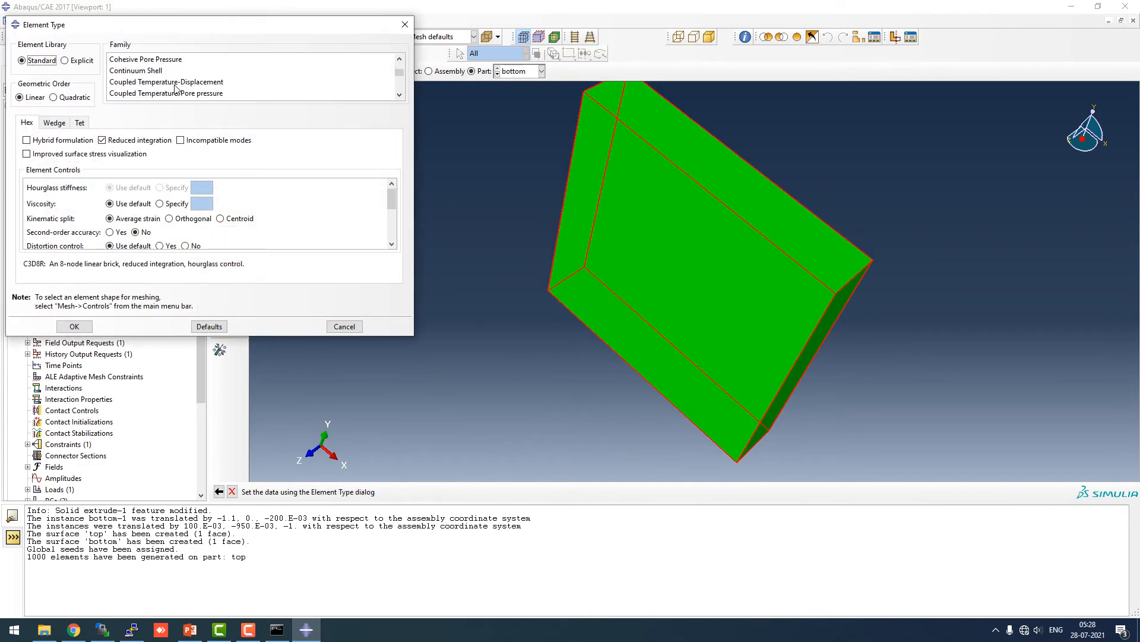
scroll(175, 88, "down", 3)
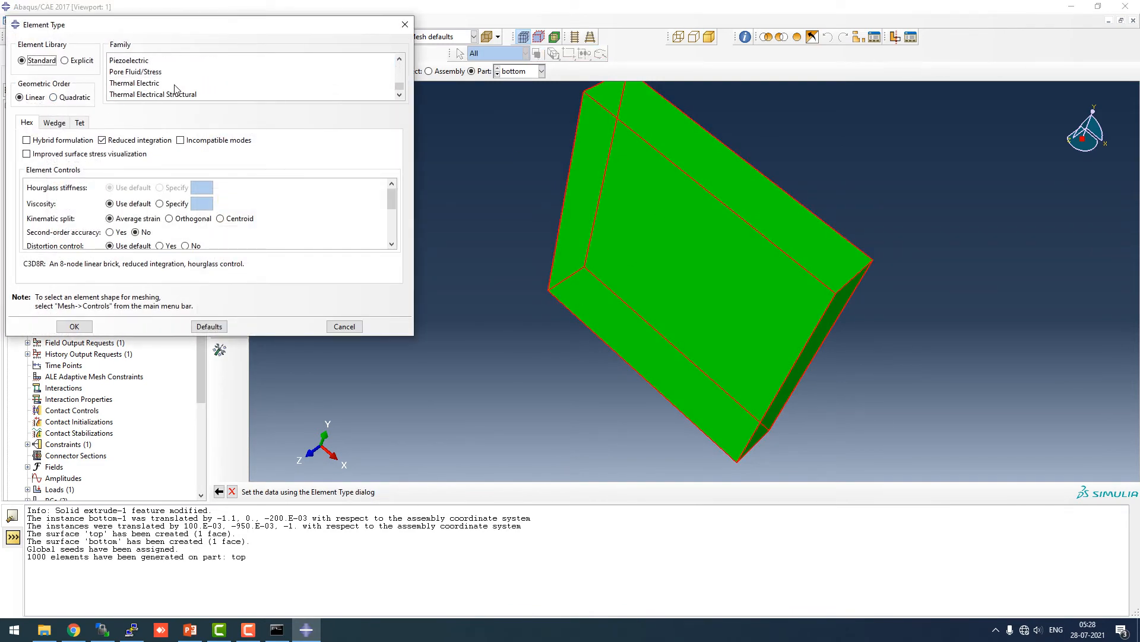
scroll(175, 88, "up", 3)
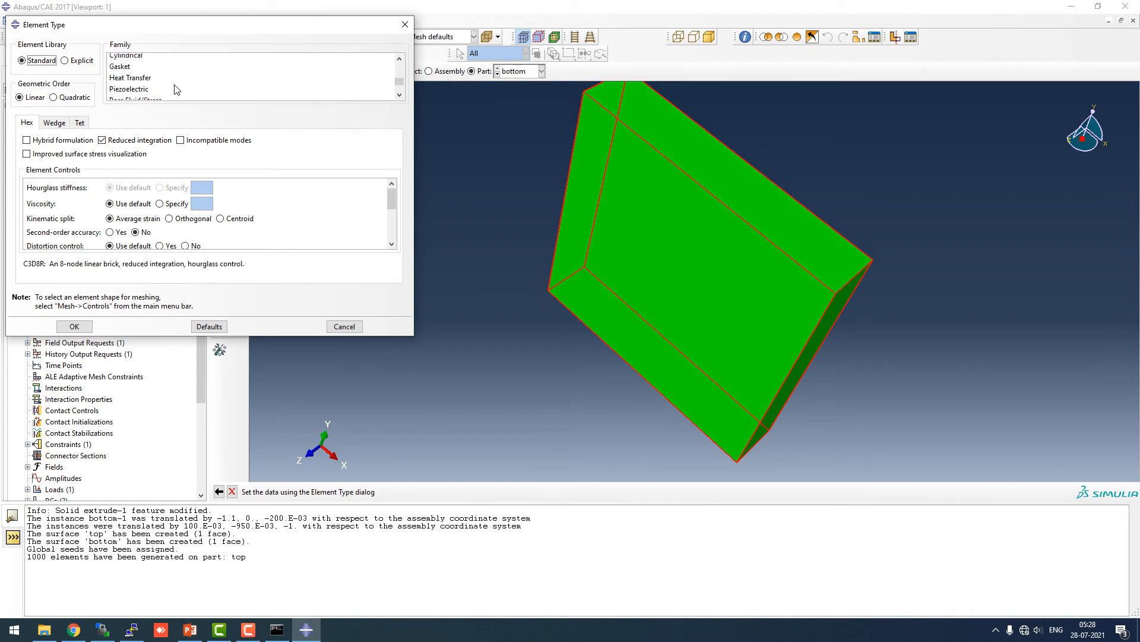
scroll(177, 89, "up", 3)
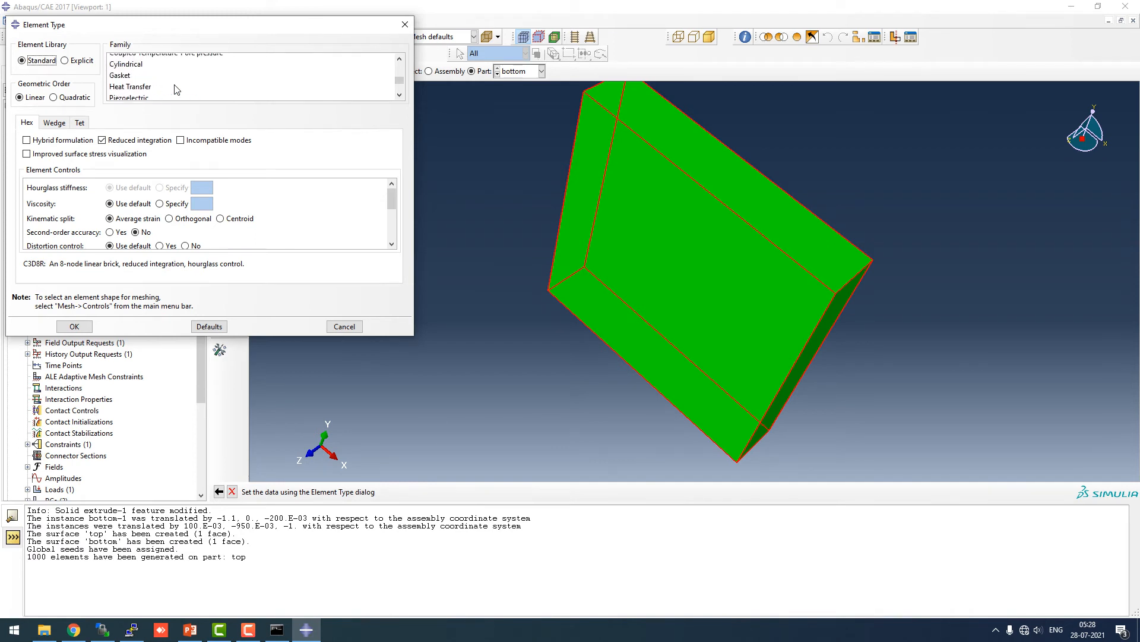
scroll(175, 87, "down", 3)
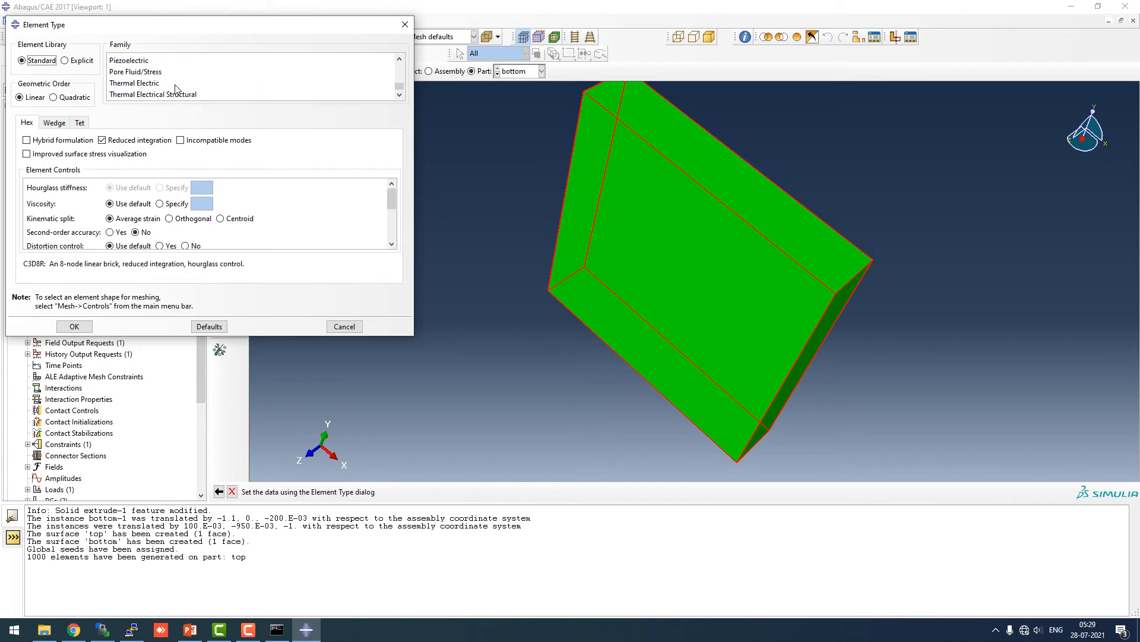
scroll(165, 86, "up", 5)
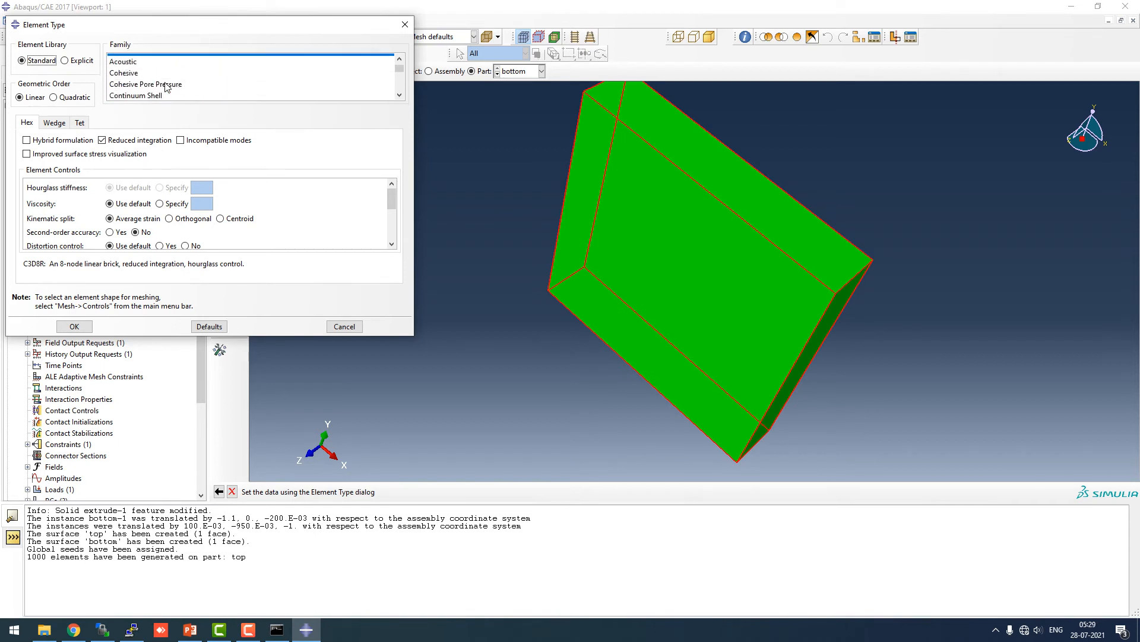
left_click(137, 72)
left_click(147, 82)
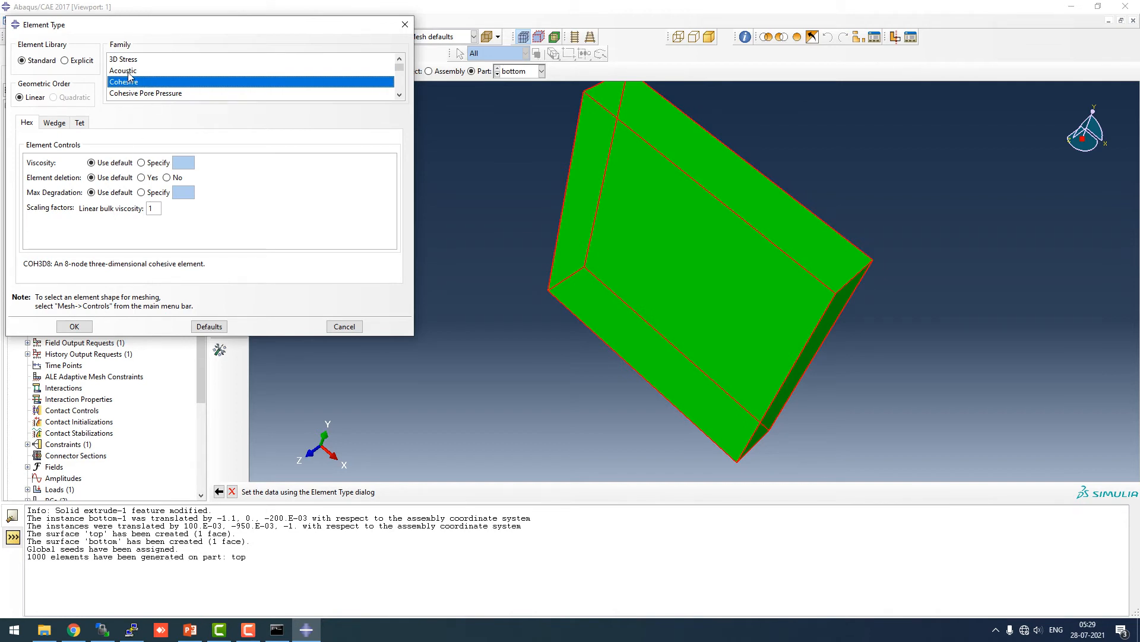
left_click(75, 326)
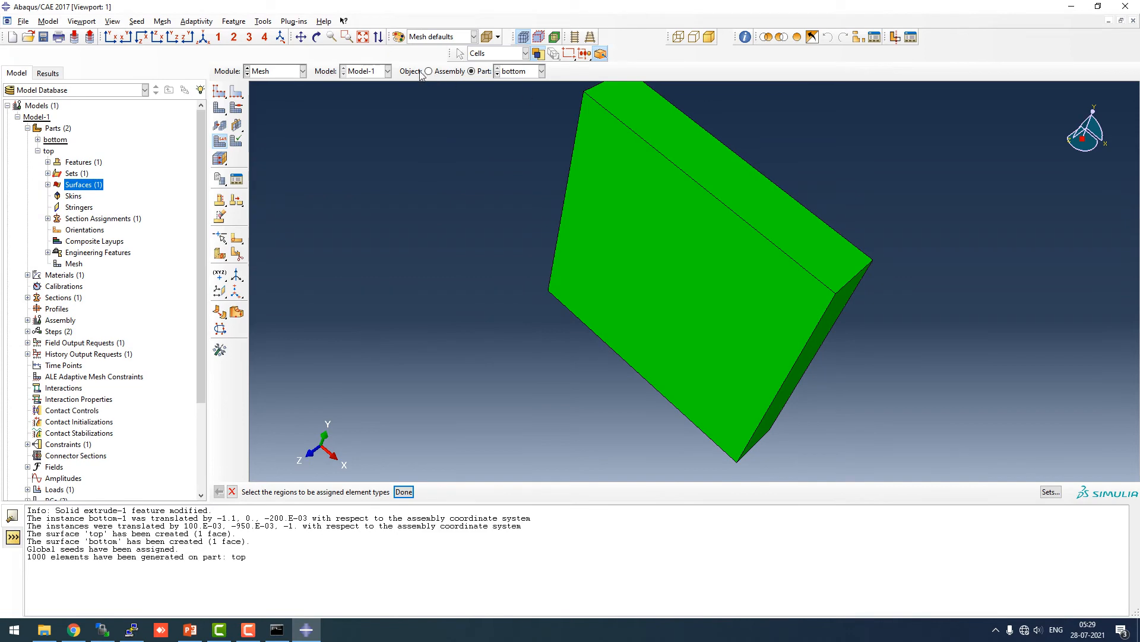
left_click(163, 22)
left_click(172, 34)
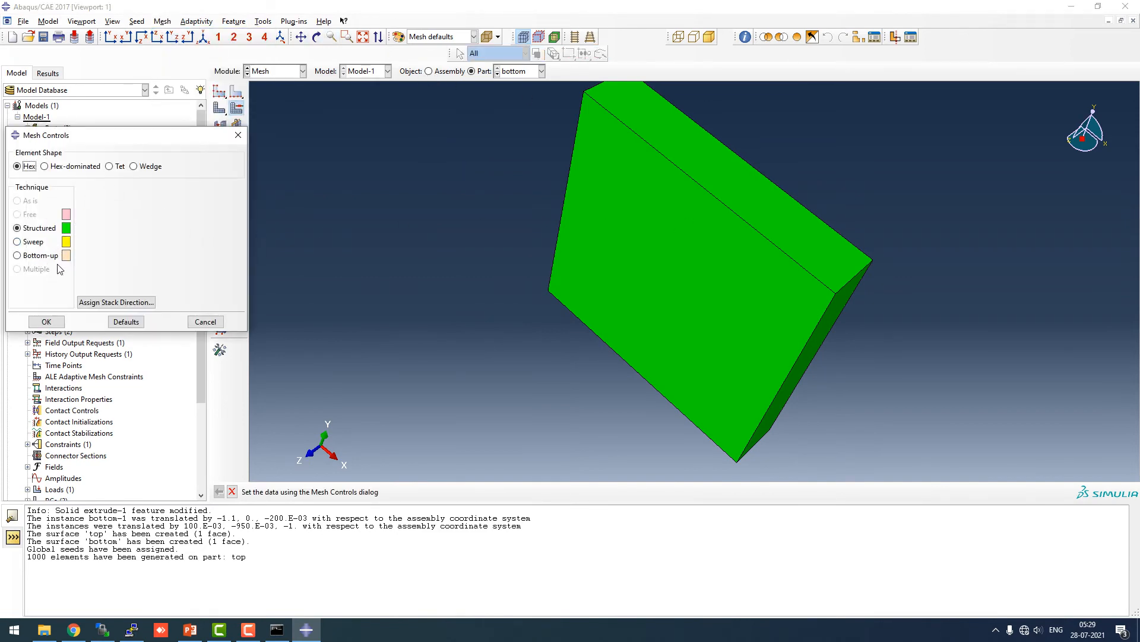
left_click(114, 303)
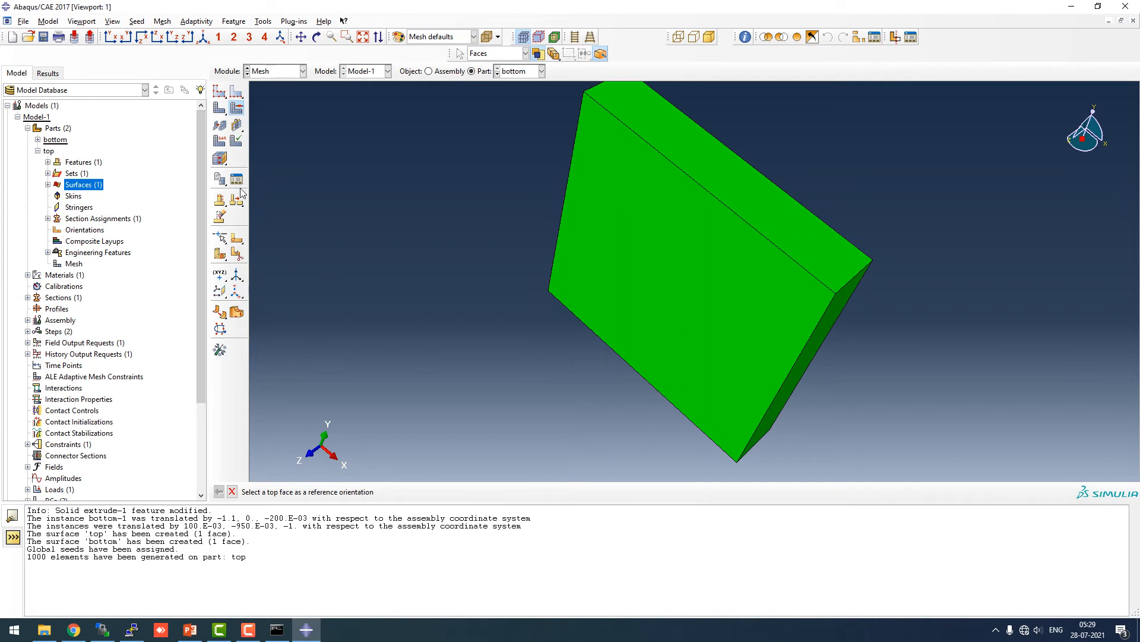
Set the bottom part's mesh controls to the Sweep technique with Hex elements
left_click(163, 21)
left_click(171, 37)
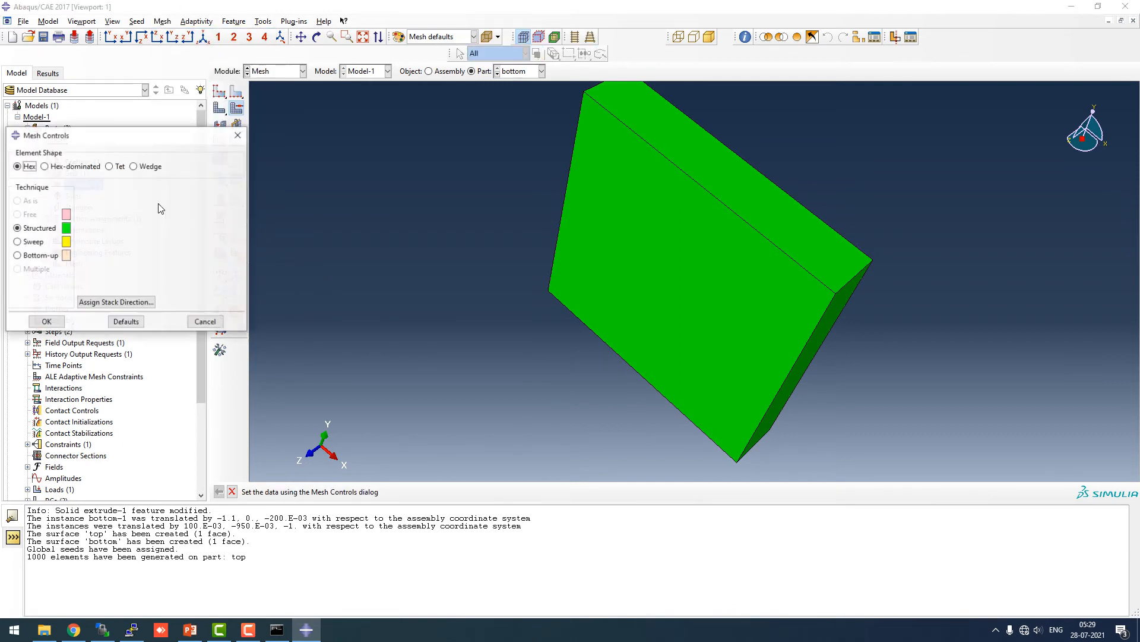
left_click(17, 242)
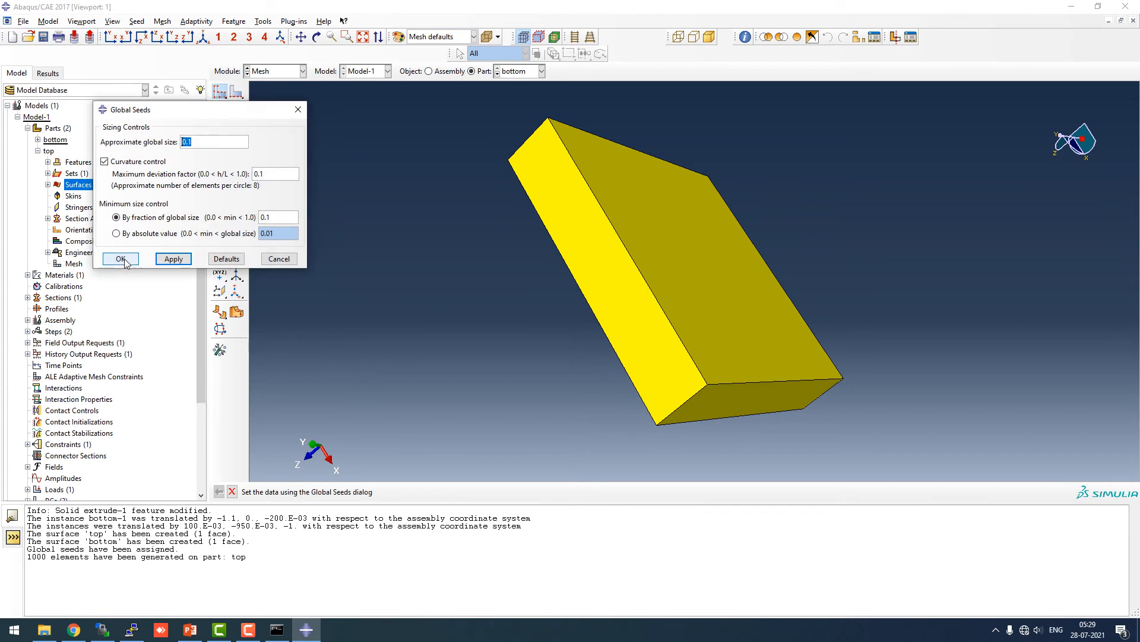
Seed and mesh the bottom part with an approximate global size of 0.1, and display the assembly mesh
left_click(121, 260)
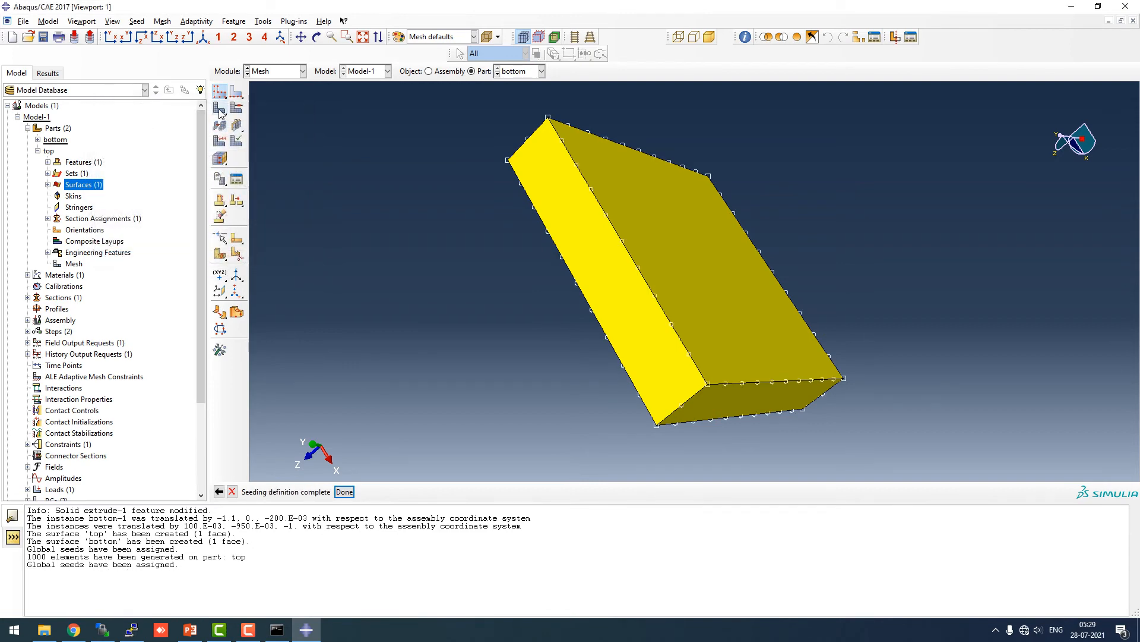
left_click(220, 109)
left_click(319, 491)
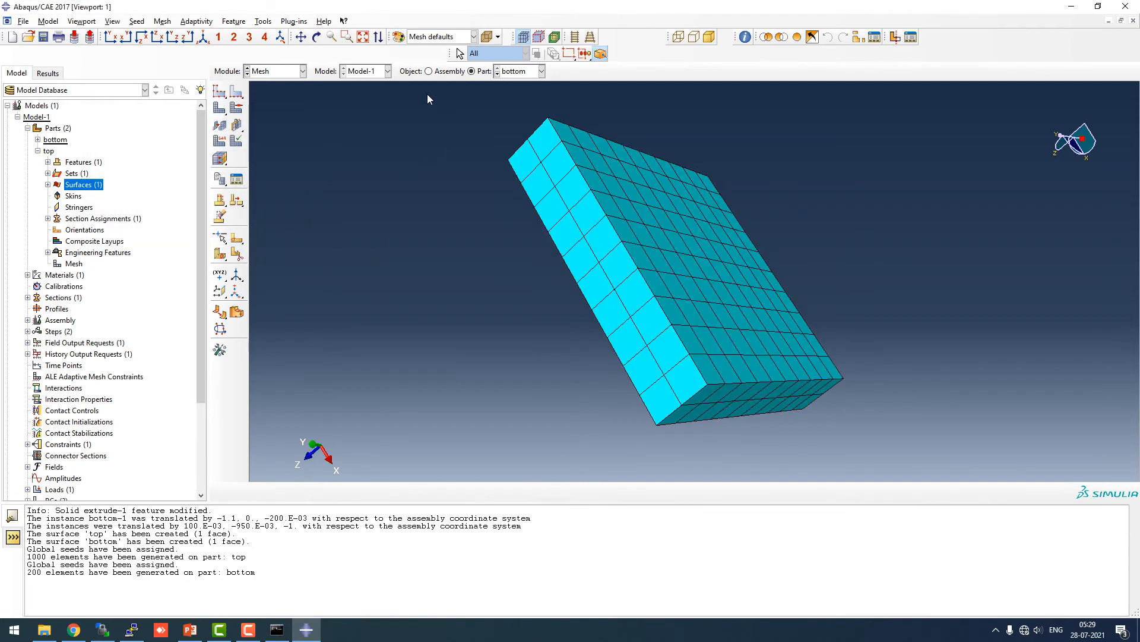
left_click(447, 72)
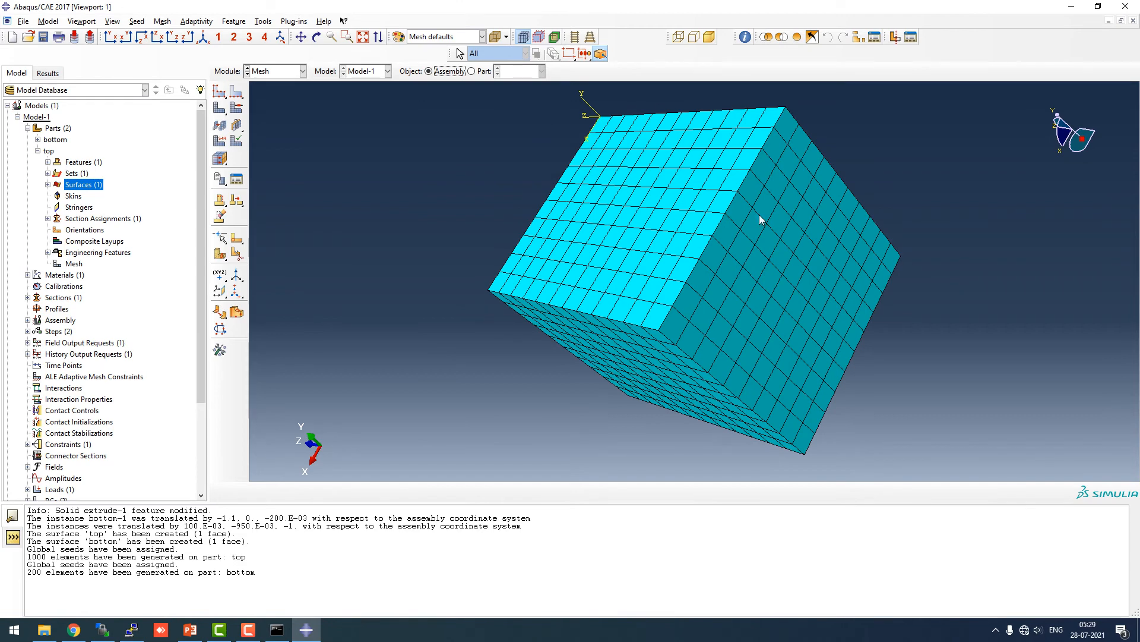
Create a full analysis job named test1 for Model-1 with default settings
left_click(302, 71)
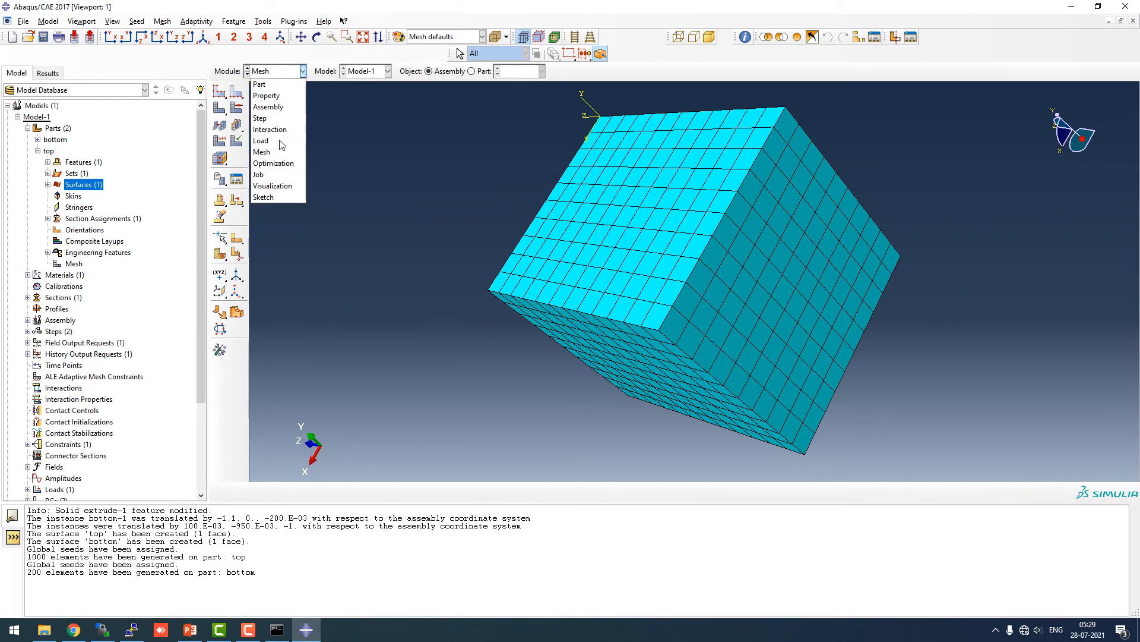
left_click(264, 172)
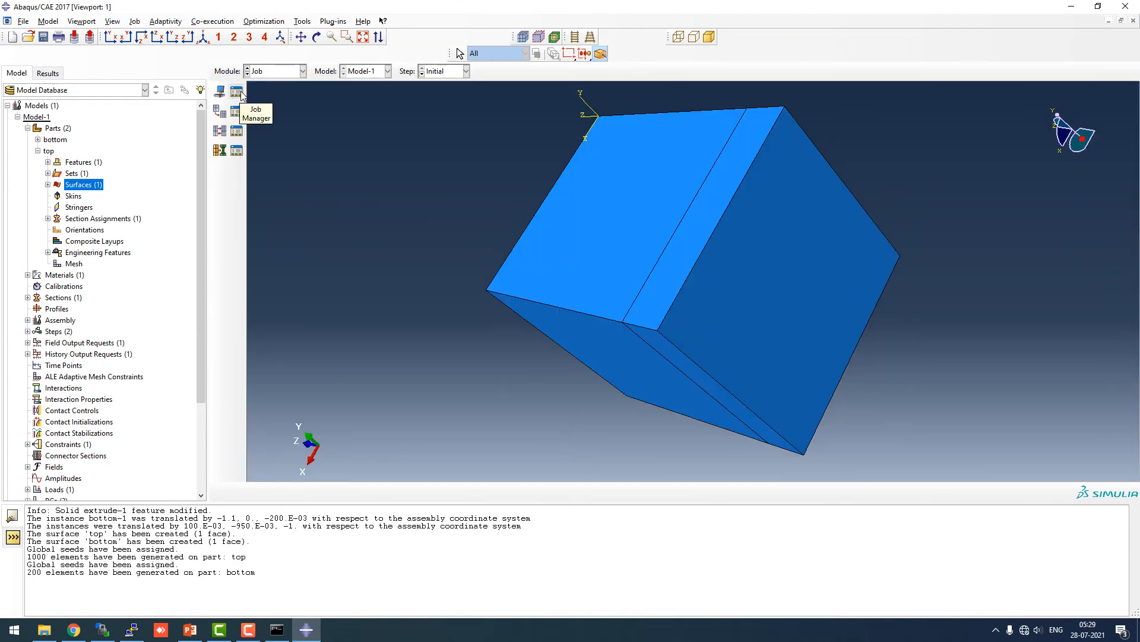
left_click(237, 92)
left_click(277, 295)
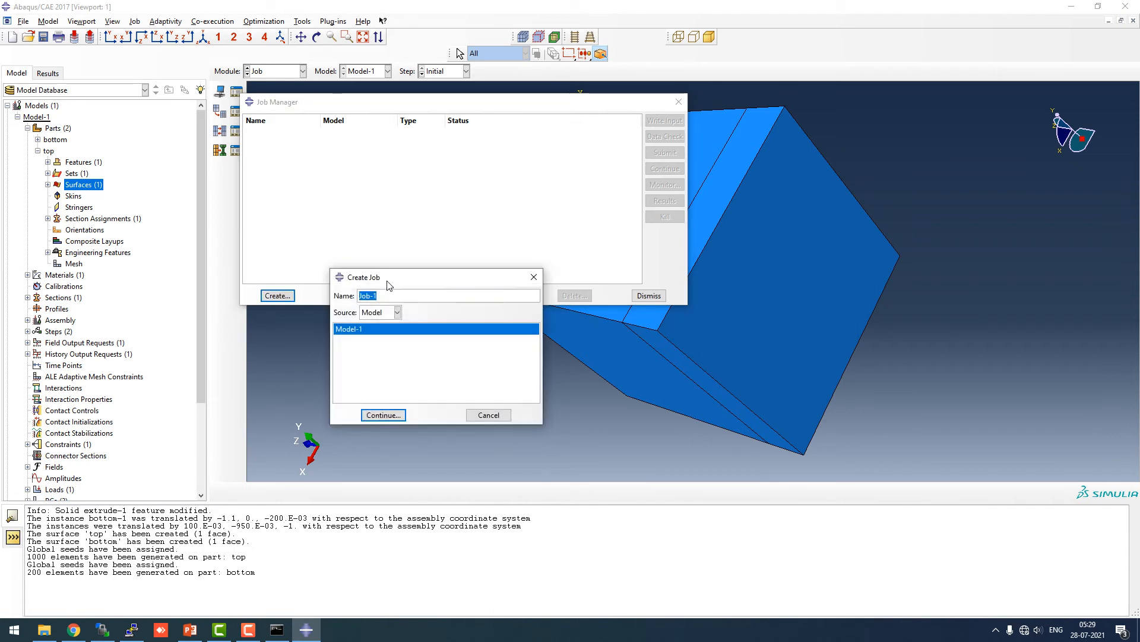
key("BackSpace")
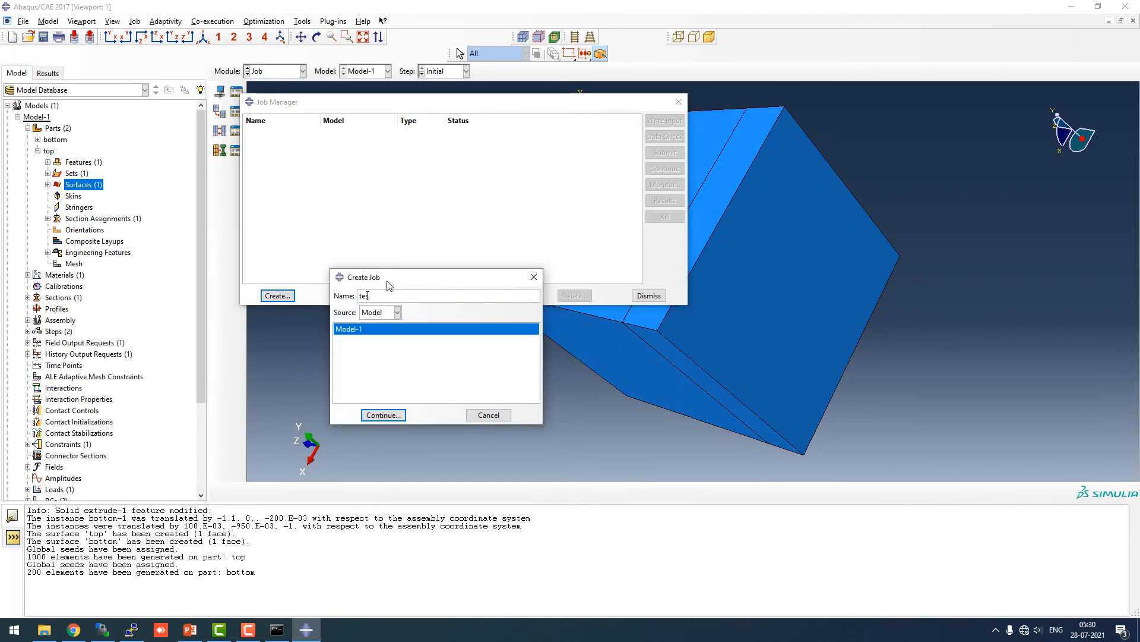
left_click(383, 415)
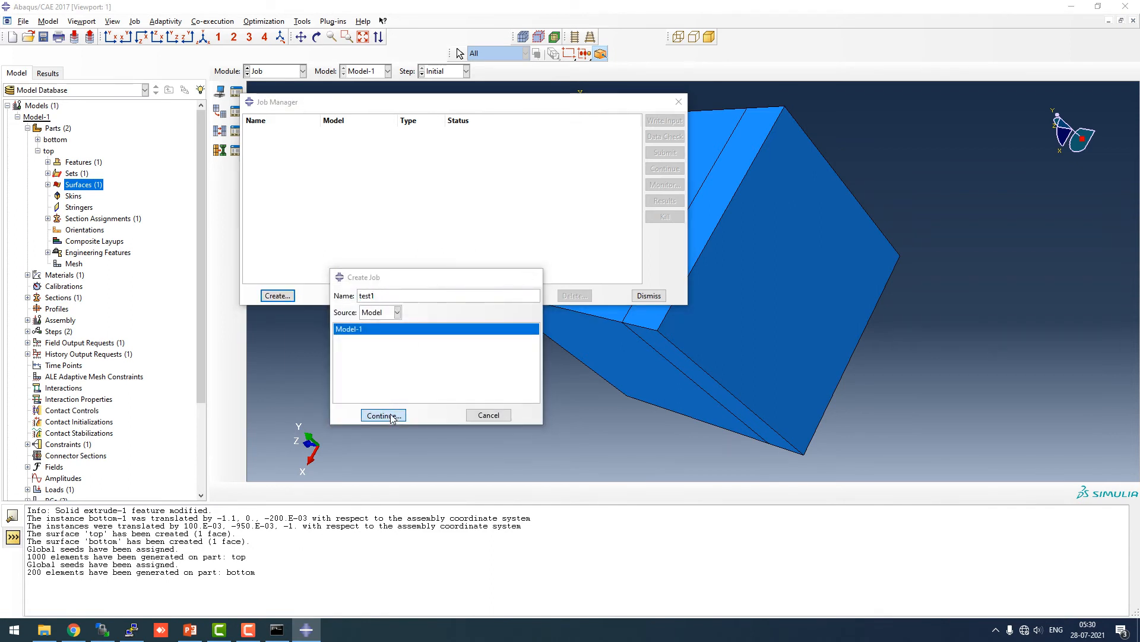
left_click(90, 437)
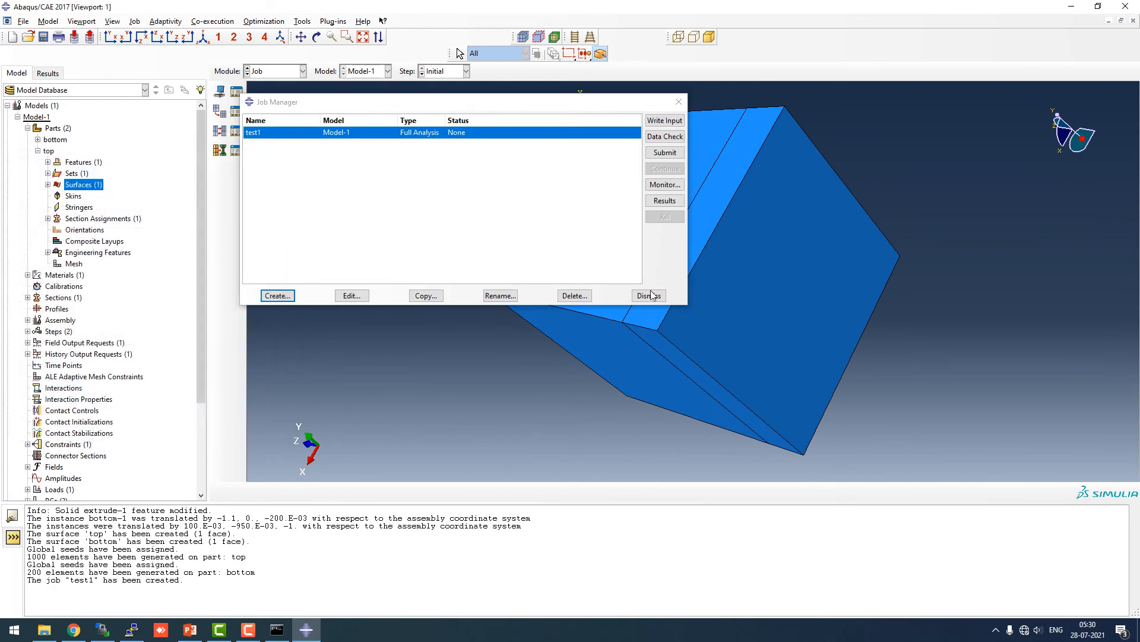
Confirm the current work directory and write the input file for job test1
left_click(22, 21)
left_click(40, 83)
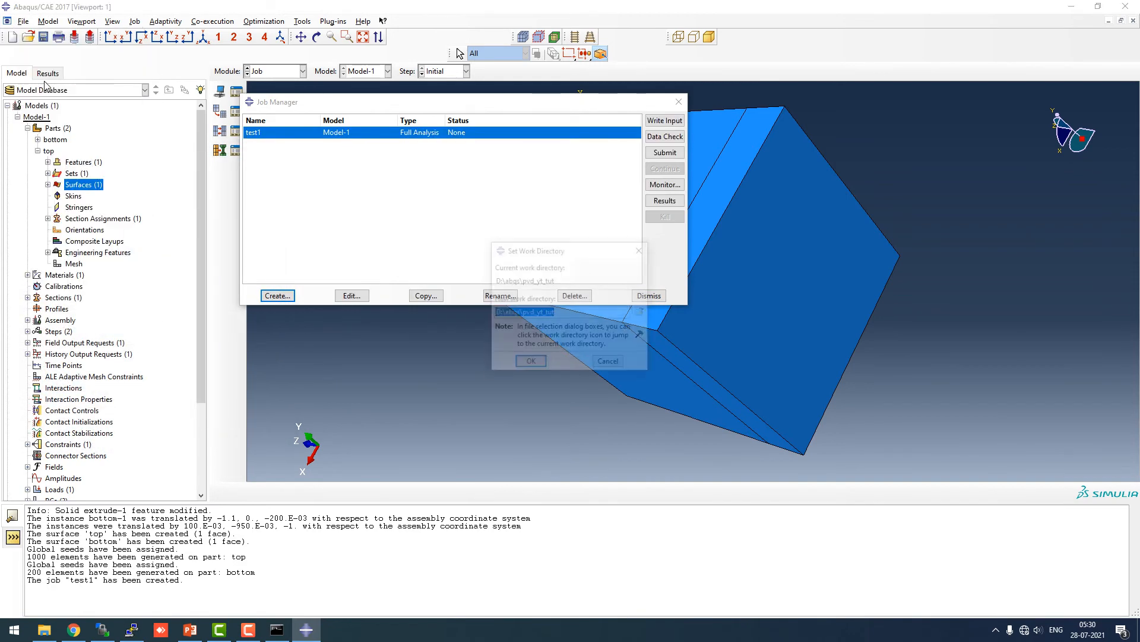
left_click(531, 362)
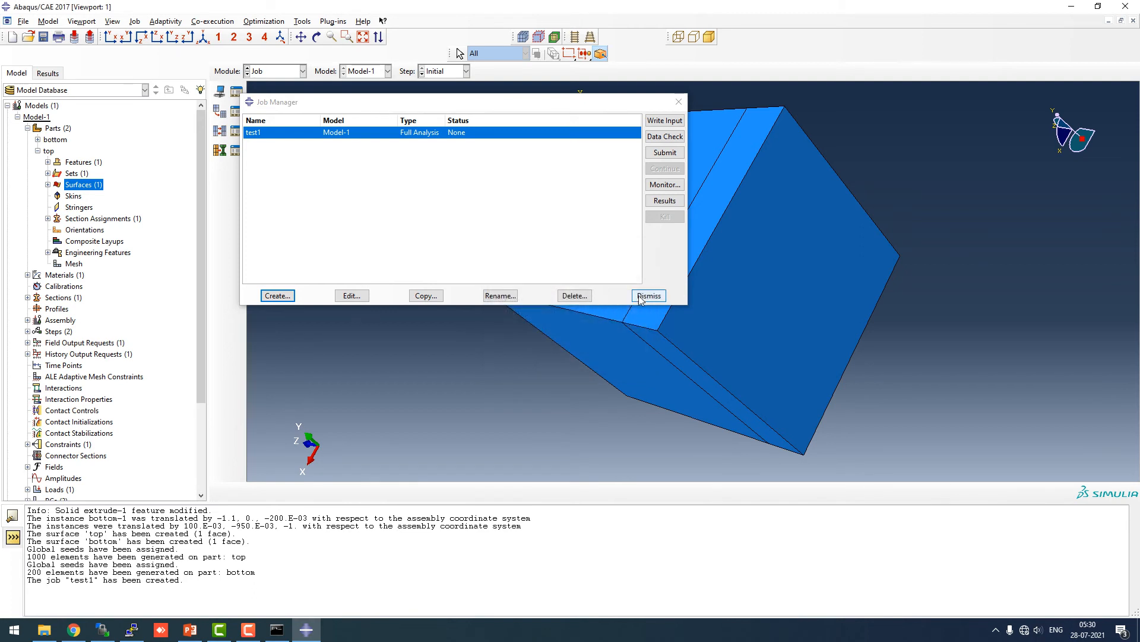
left_click(675, 122)
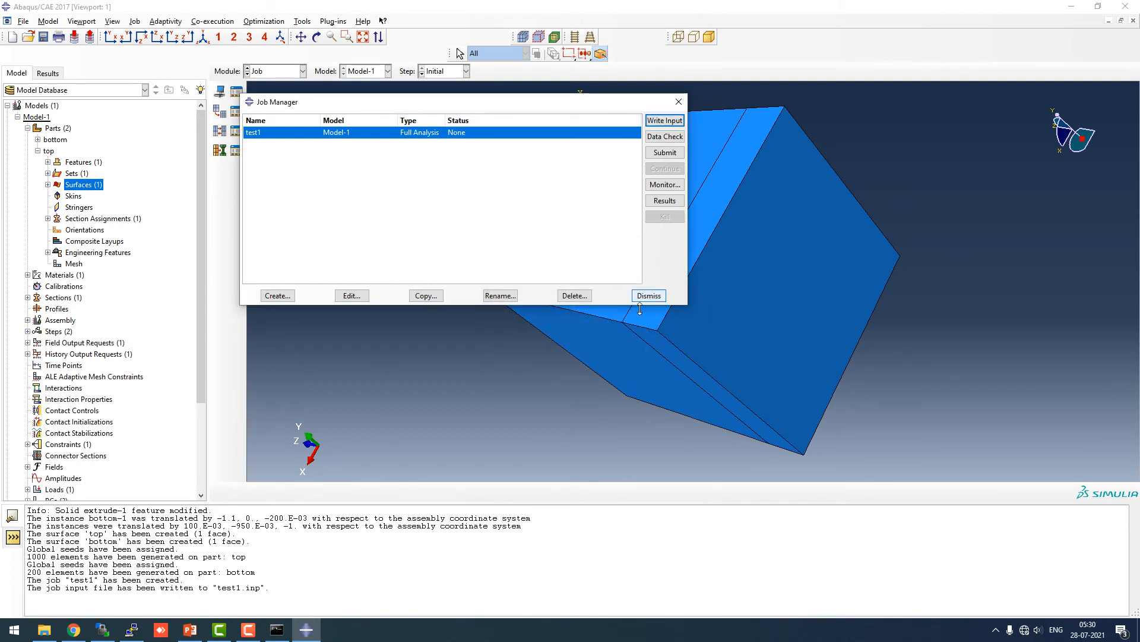
Switch to File Explorer and open test1.inp from the pvd_yt_tut folder in Notepad++
left_click(45, 628)
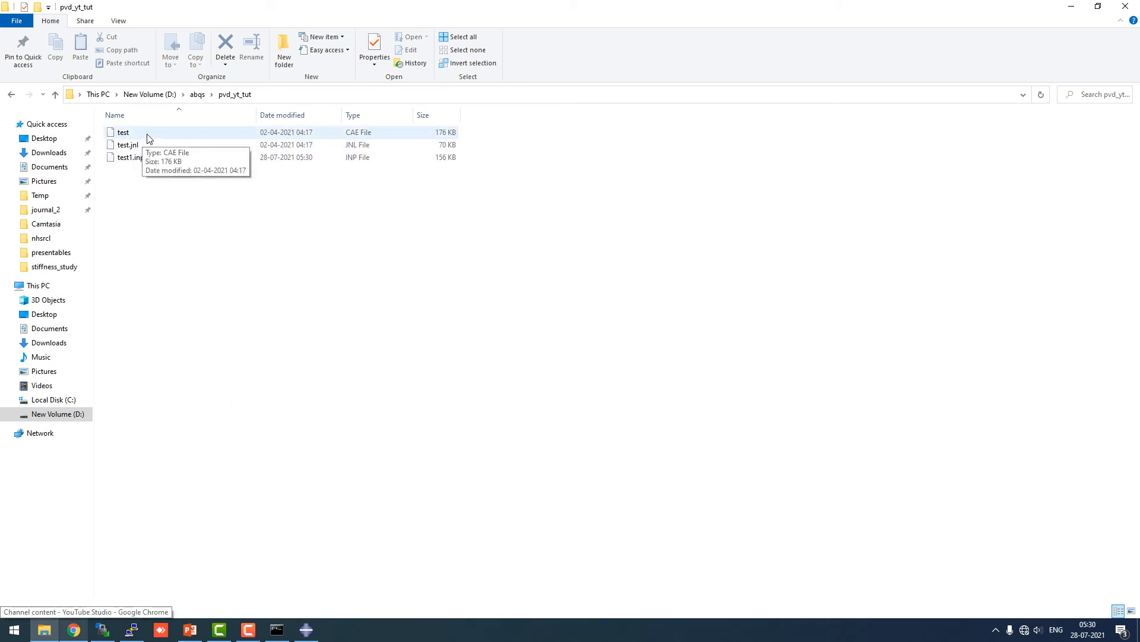
left_click(150, 162)
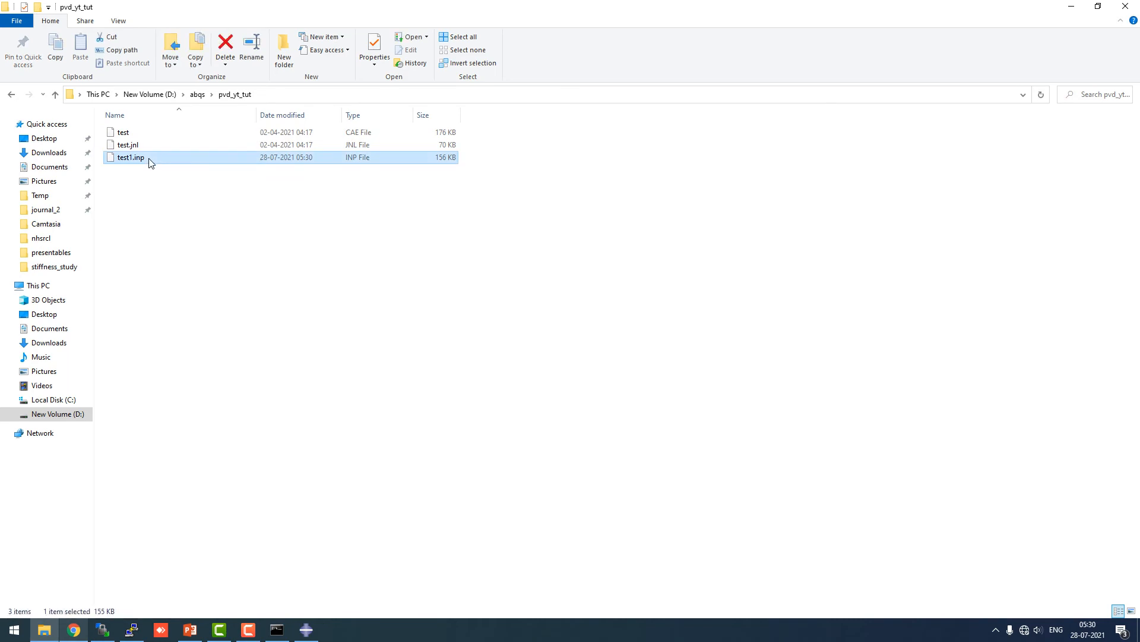
right_click(151, 163)
left_click(191, 208)
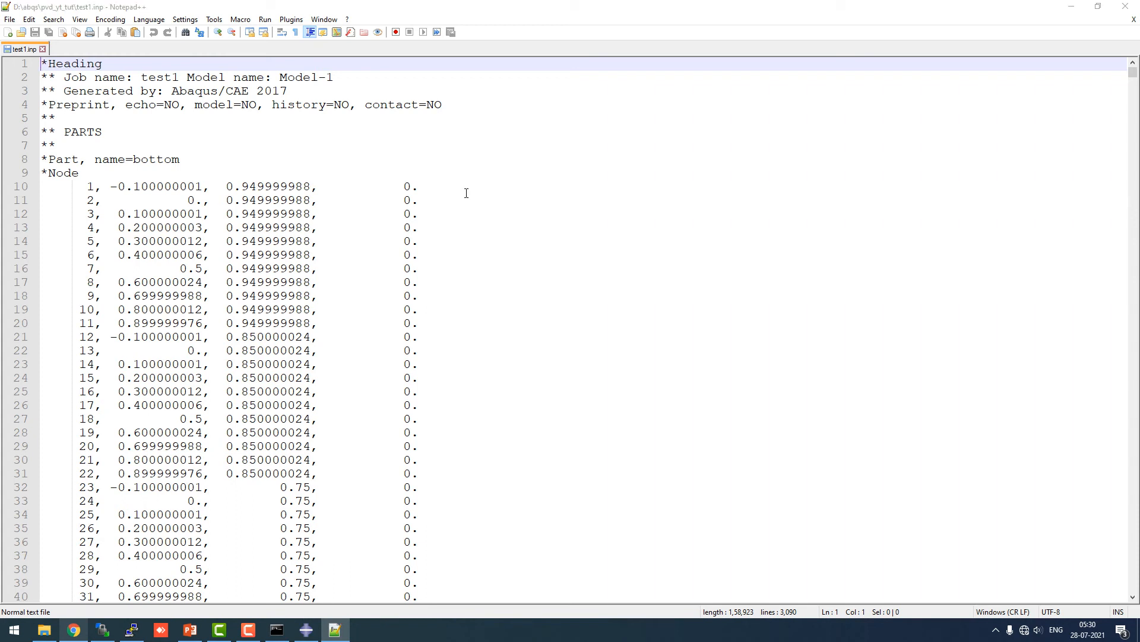
Find the AC3D8 element type in test1.inp and replace it with CIN3D8
key("ctrl+f")
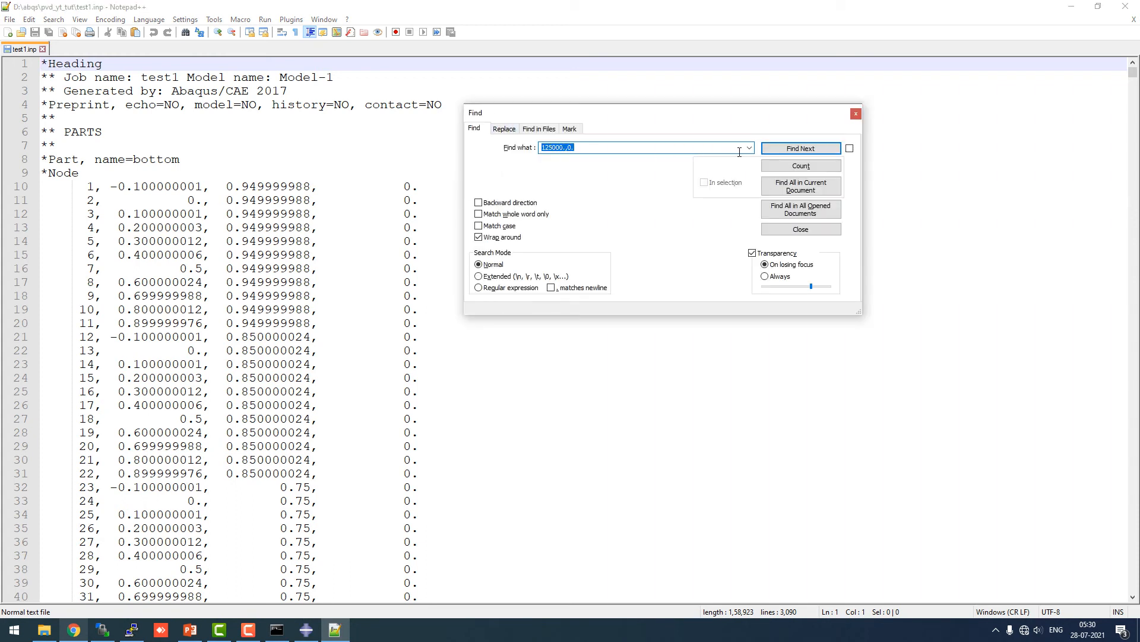
left_click(749, 148)
left_click(661, 159)
left_click(784, 149)
left_click(504, 128)
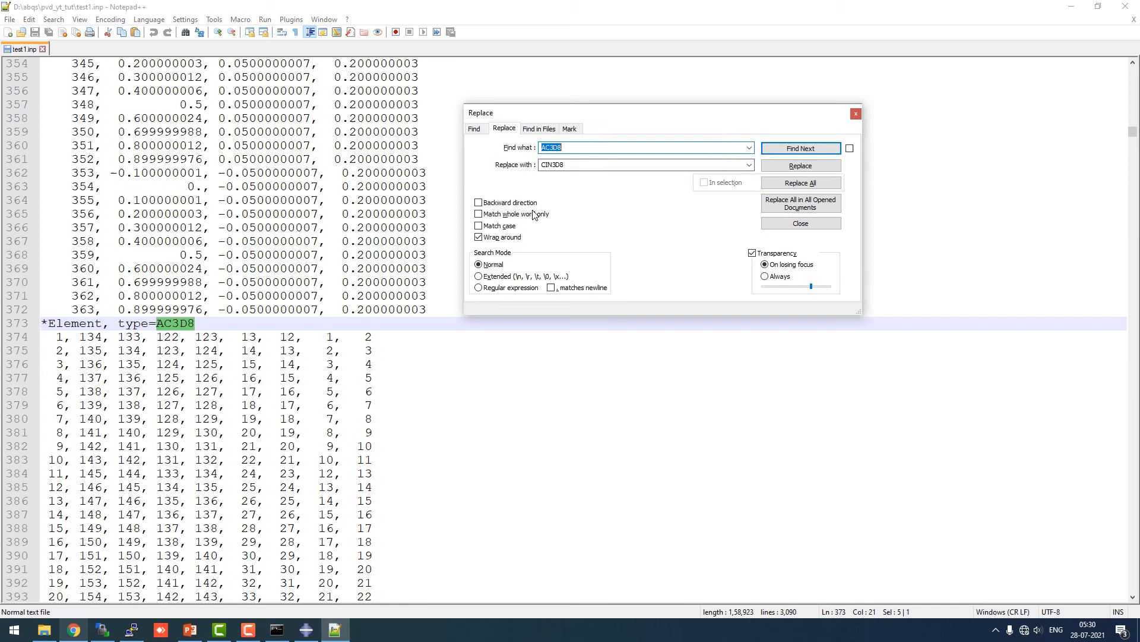
double_click(547, 165)
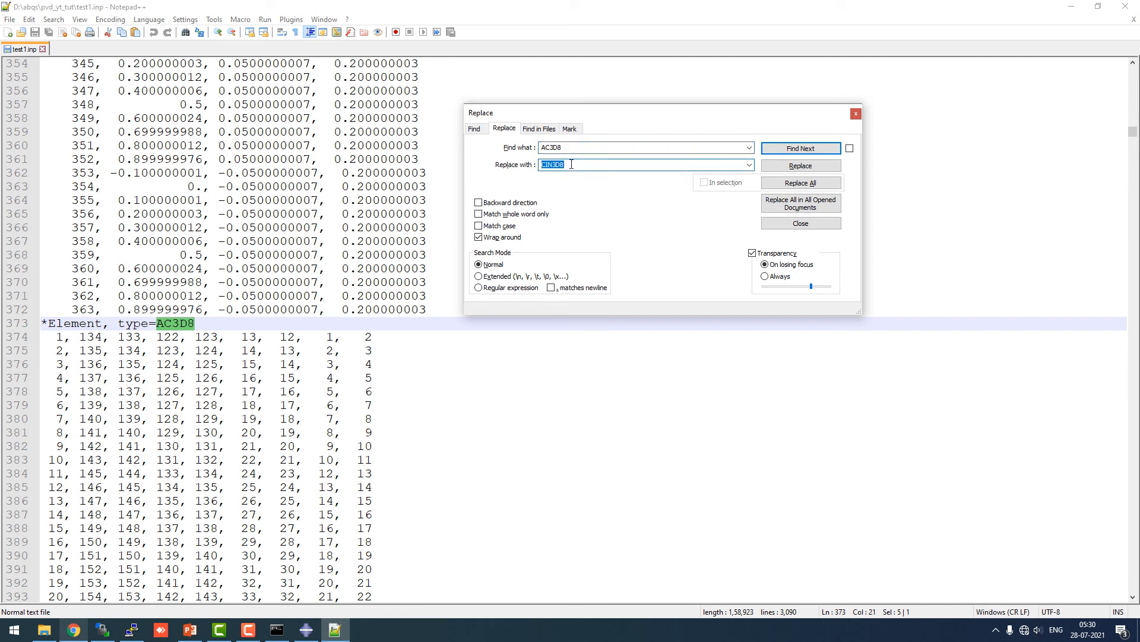
left_click(571, 165)
left_click_drag(557, 166, 461, 222)
left_click(801, 166)
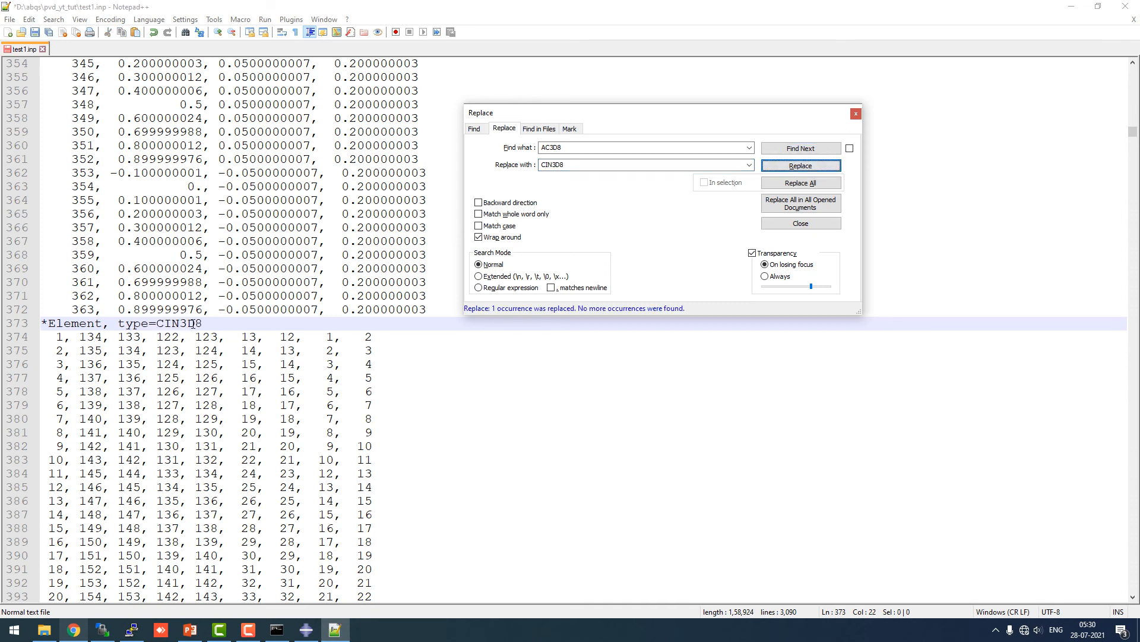
Check the replaced element type, close the Replace dialog and save test1.inp
left_click_drag(203, 323, 157, 325)
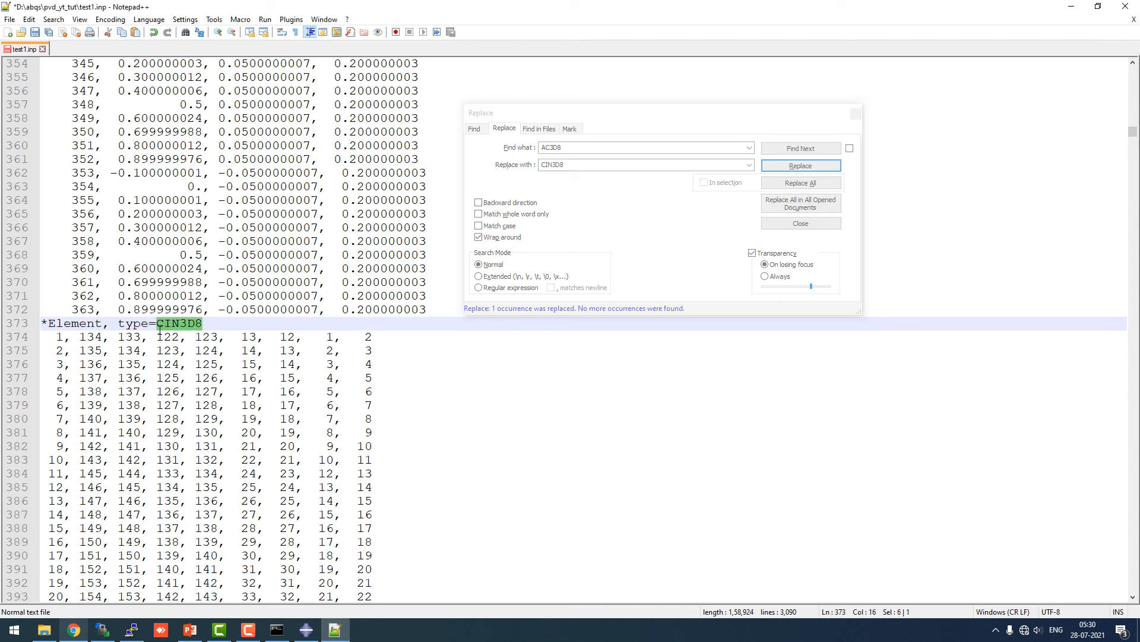
left_click(187, 325)
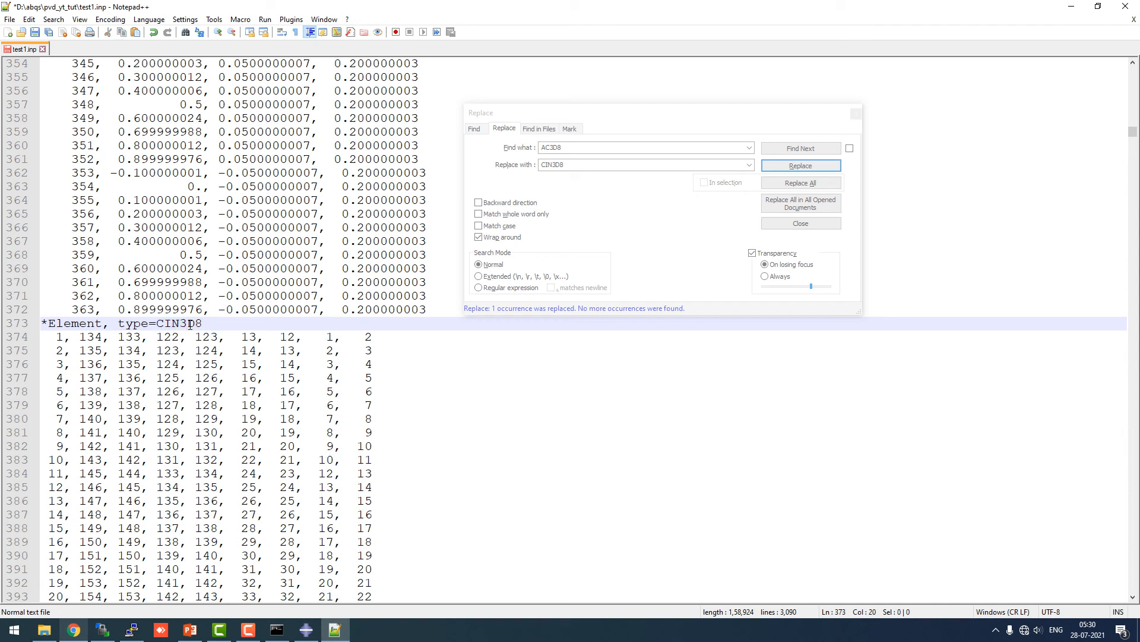
left_click_drag(203, 324, 181, 324)
left_click(211, 324)
left_click(842, 119)
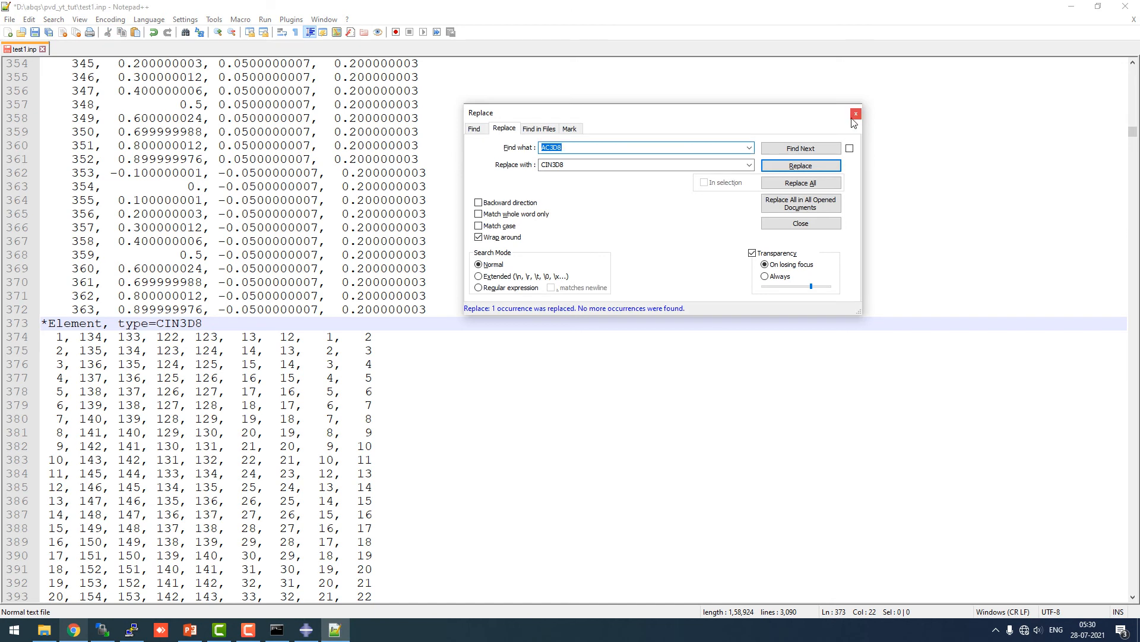
left_click(853, 118)
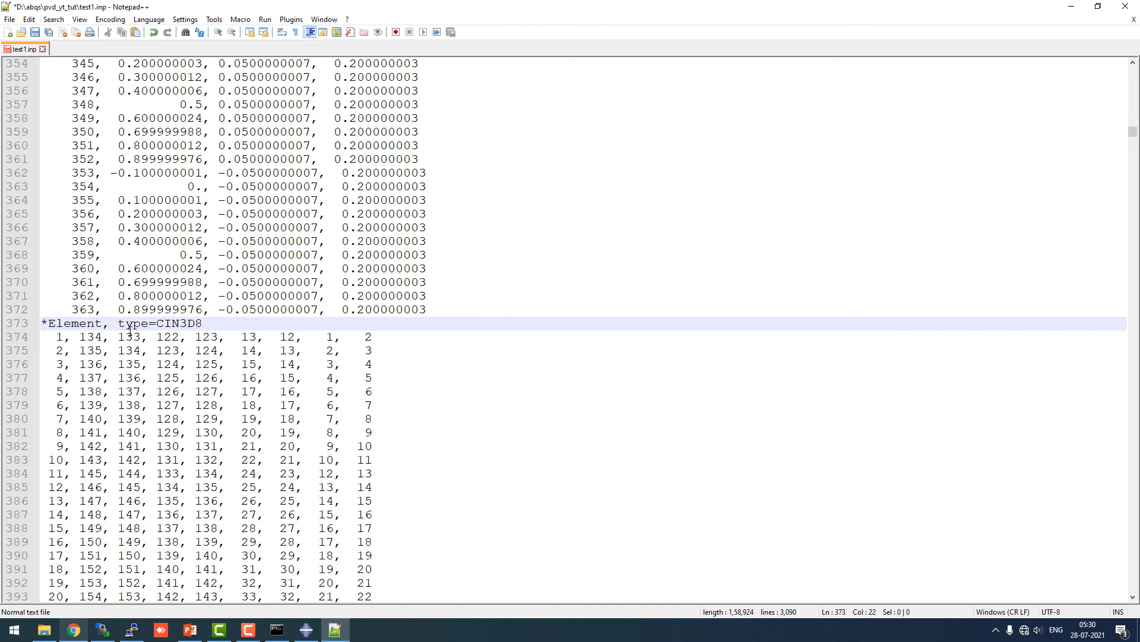
key("ctrl+s")
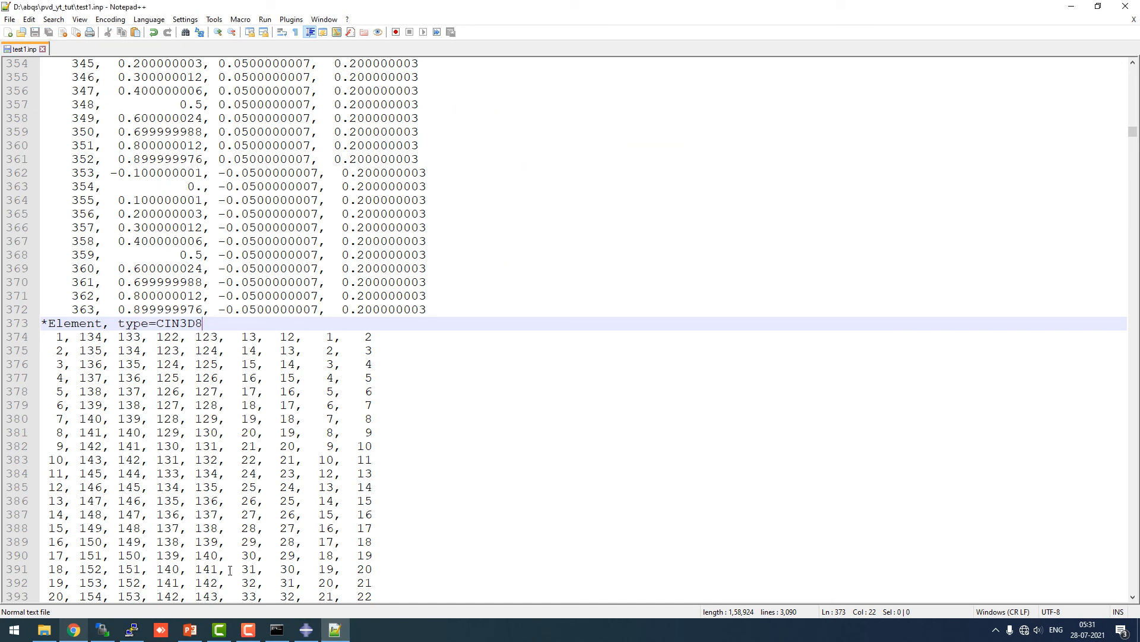
Switch to Abaqus/CAE, dismiss the Job Manager and import the Abaqus input file test1.inp as a model
left_click(307, 629)
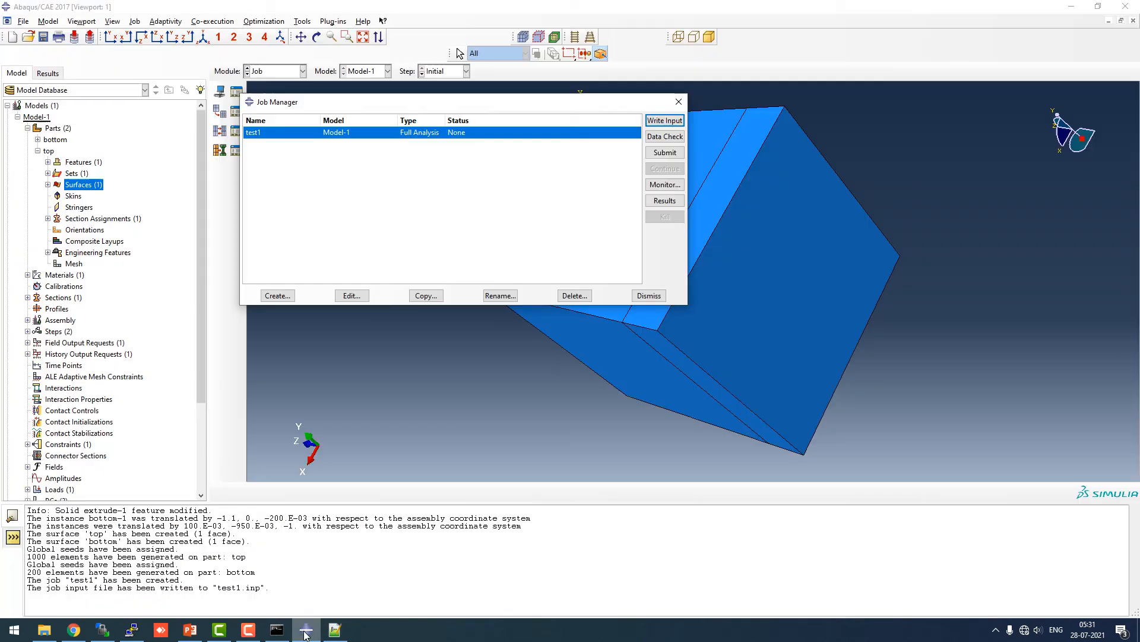
left_click(650, 295)
left_click(24, 22)
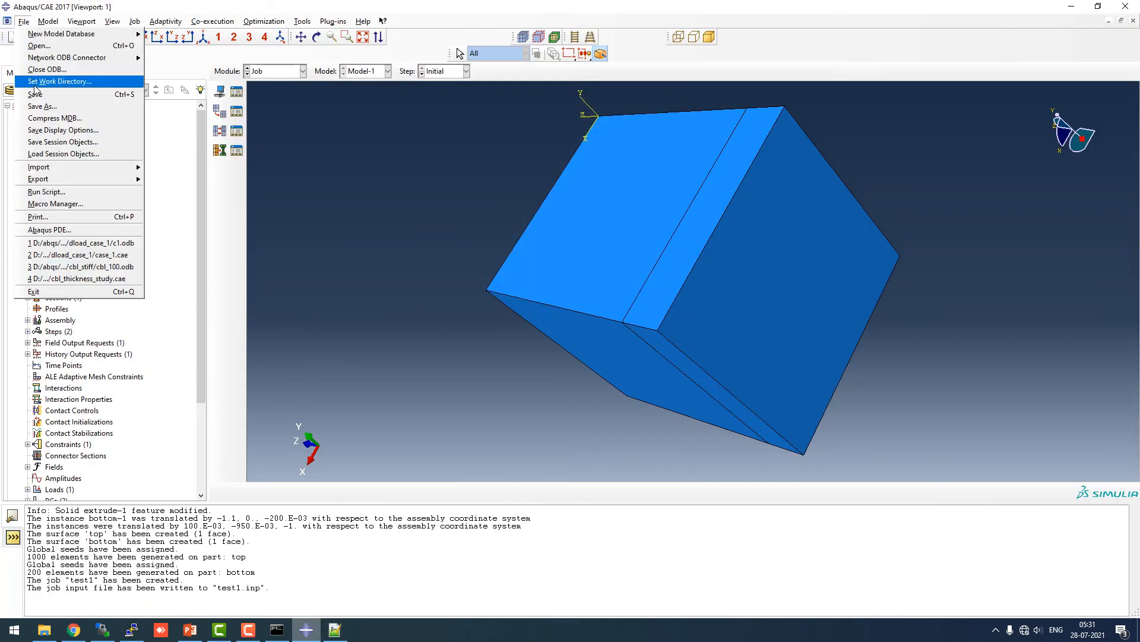
mouse_move(120, 171)
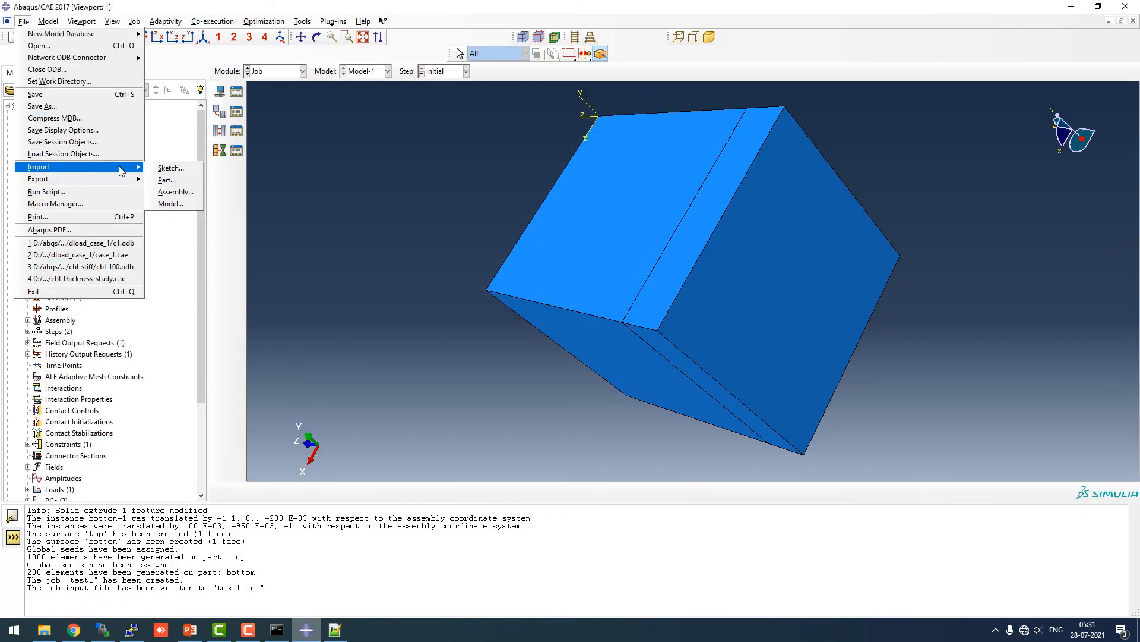
left_click(169, 204)
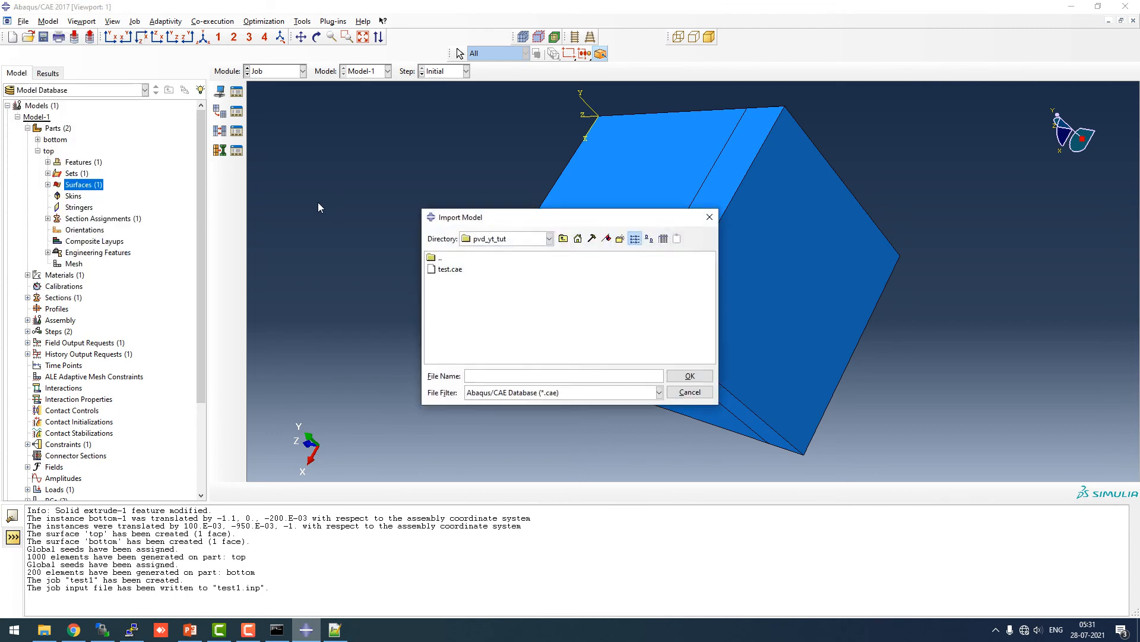
left_click(518, 394)
left_click(537, 424)
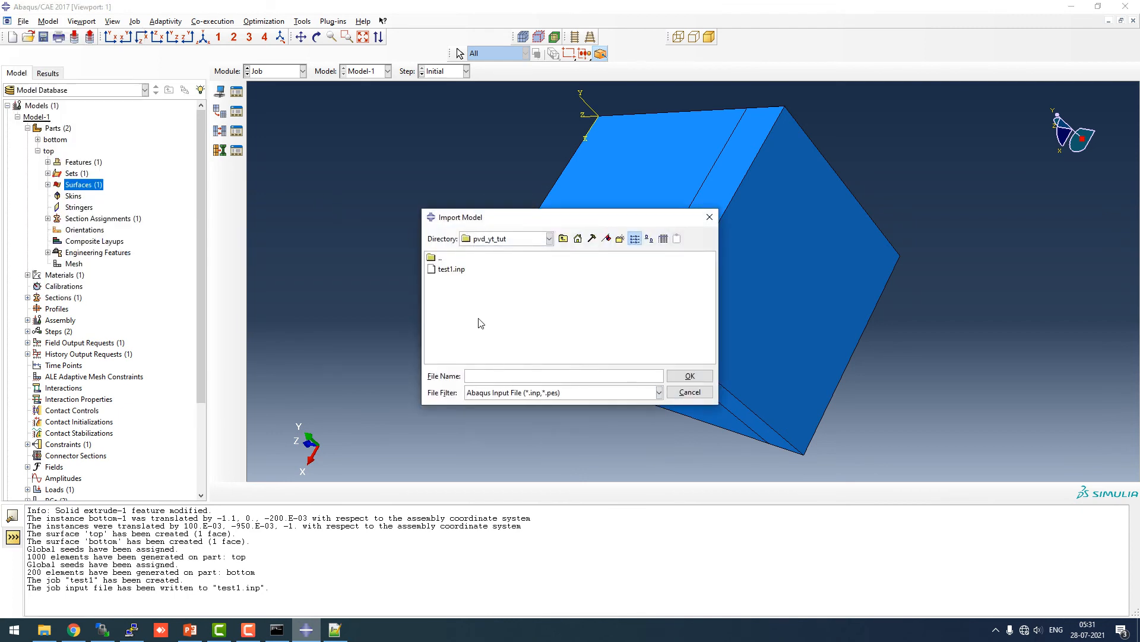
double_click(452, 269)
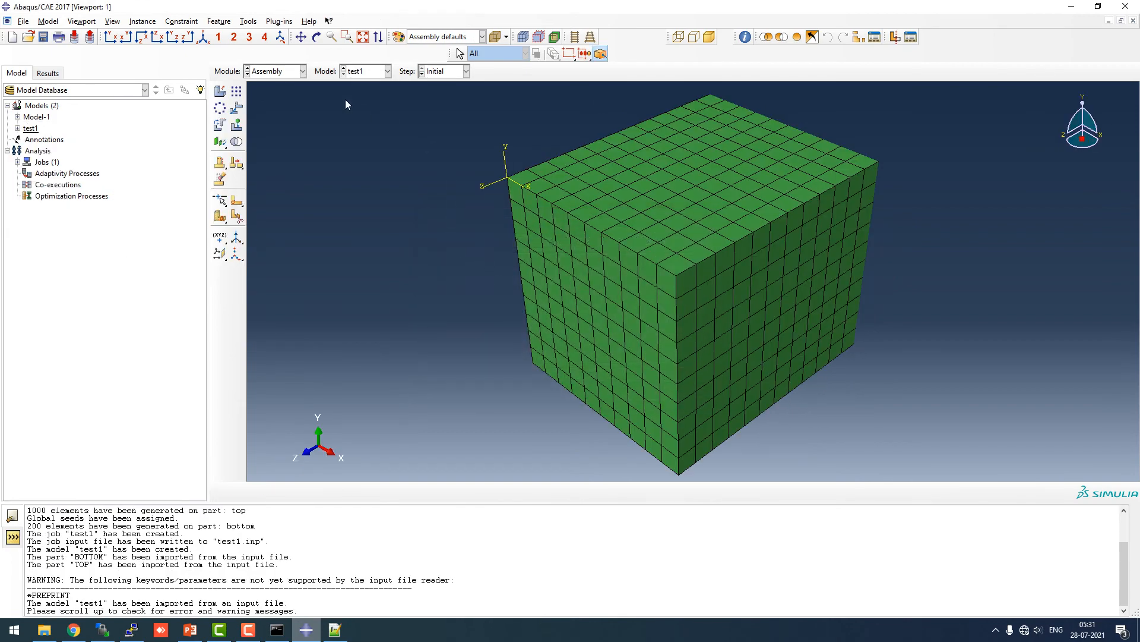
Create a full analysis job named test11 for the imported model test1 with default settings
left_click(317, 37)
left_click_drag(712, 181, 738, 187)
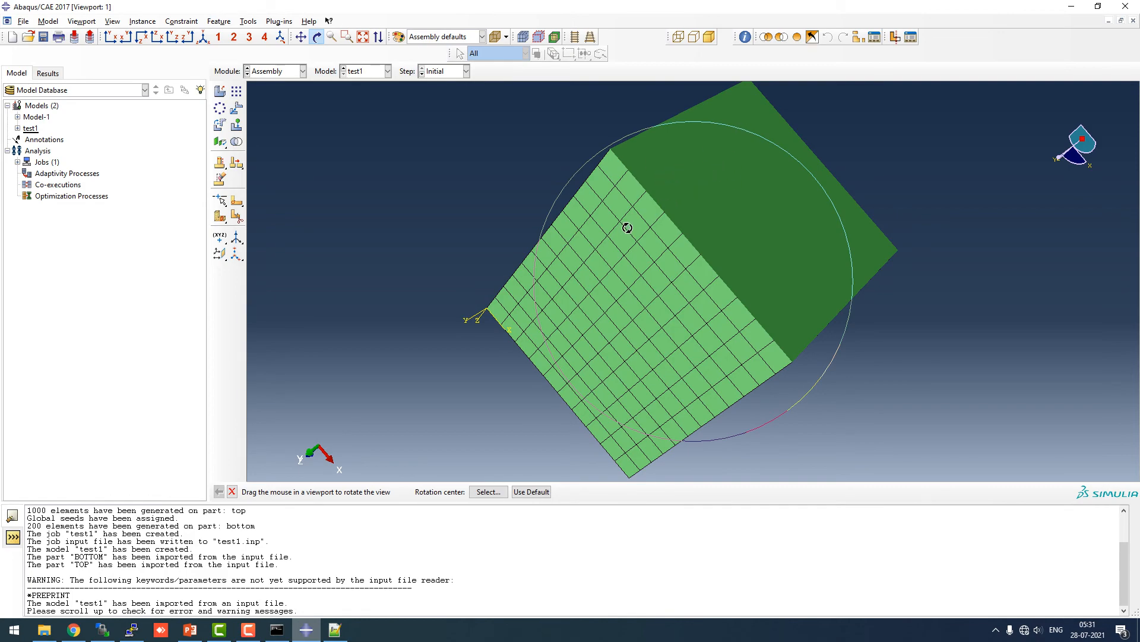
left_click_drag(623, 223, 667, 241)
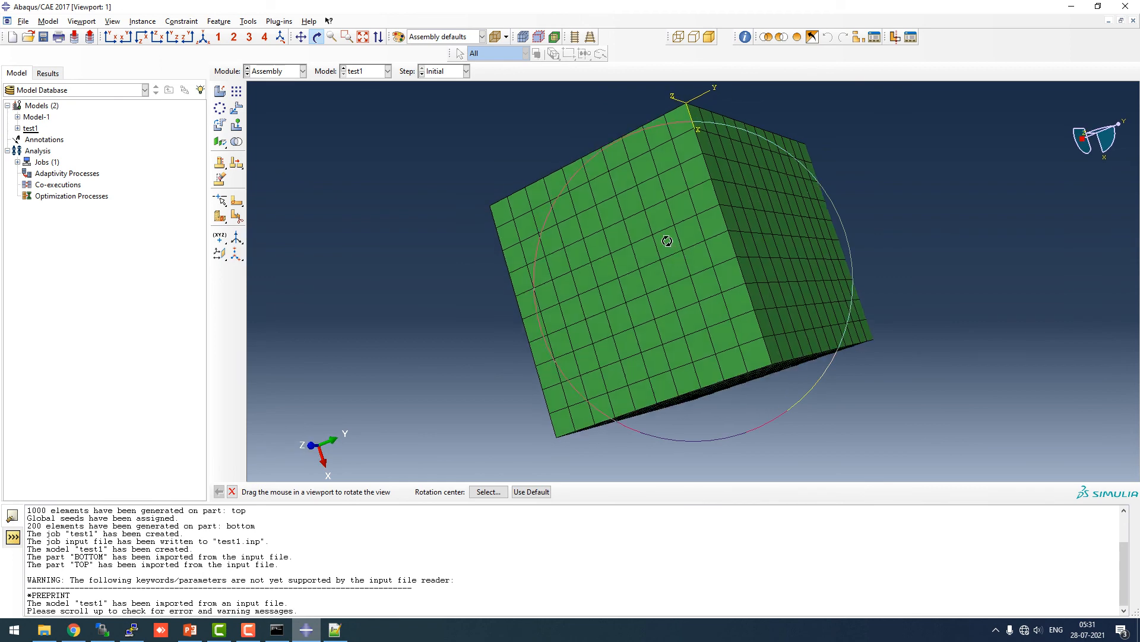
left_click(284, 72)
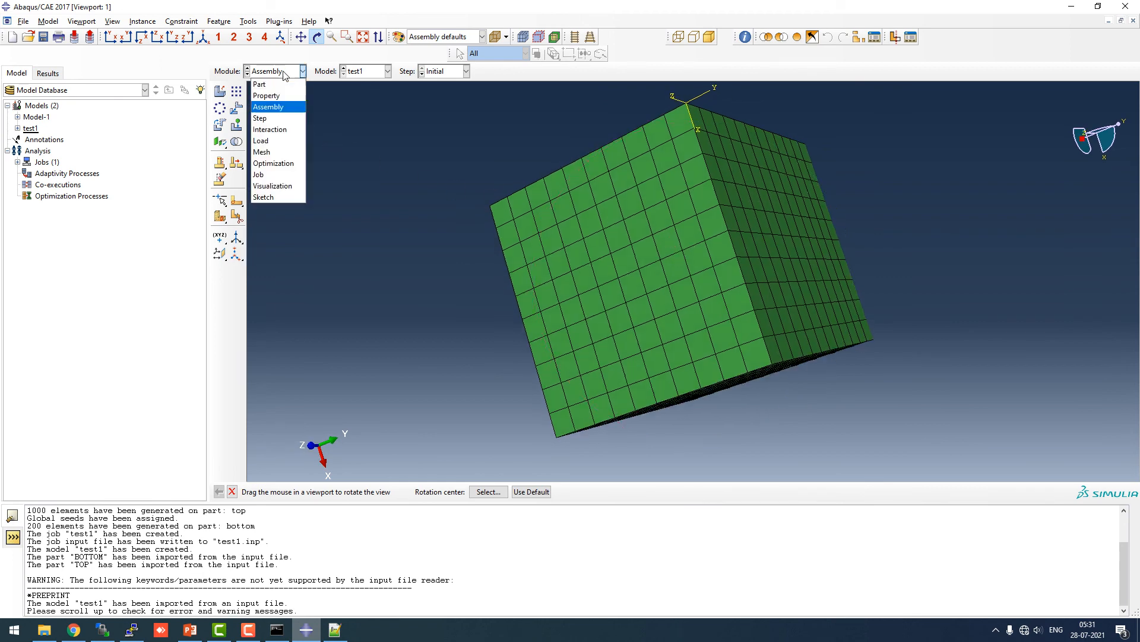
left_click(259, 174)
left_click(237, 92)
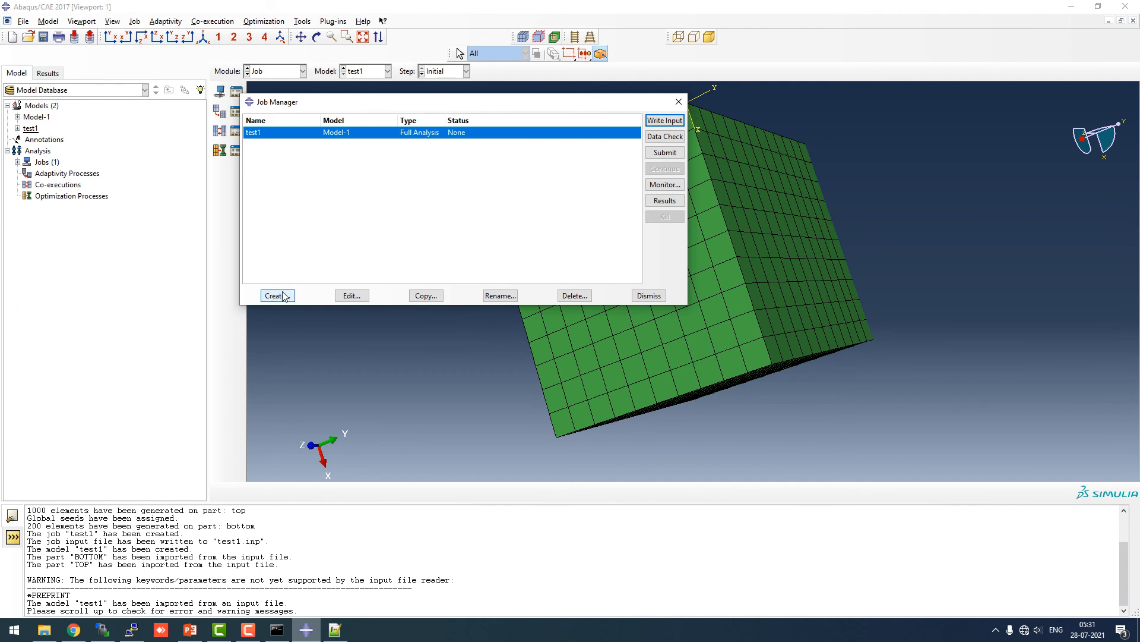
left_click(278, 295)
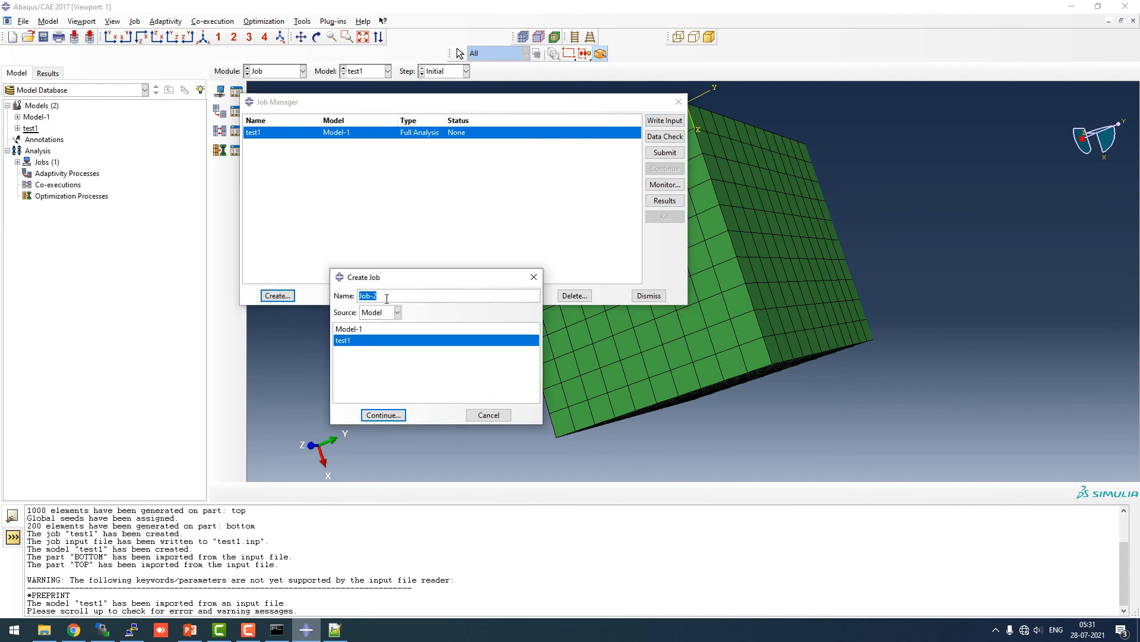
type("test11")
left_click(384, 414)
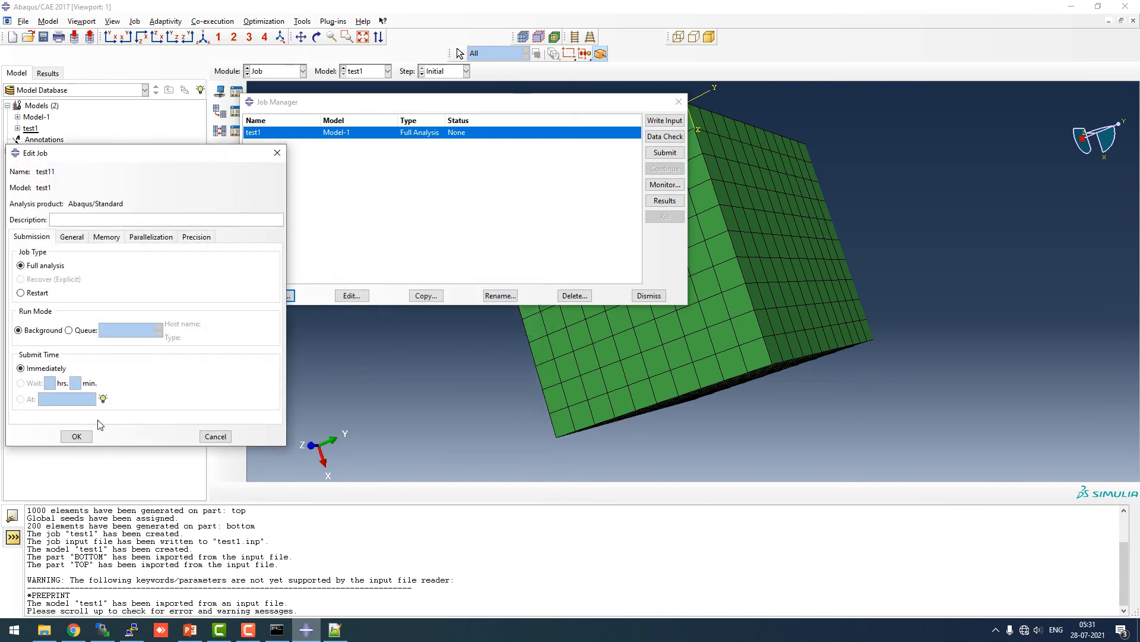
left_click(83, 439)
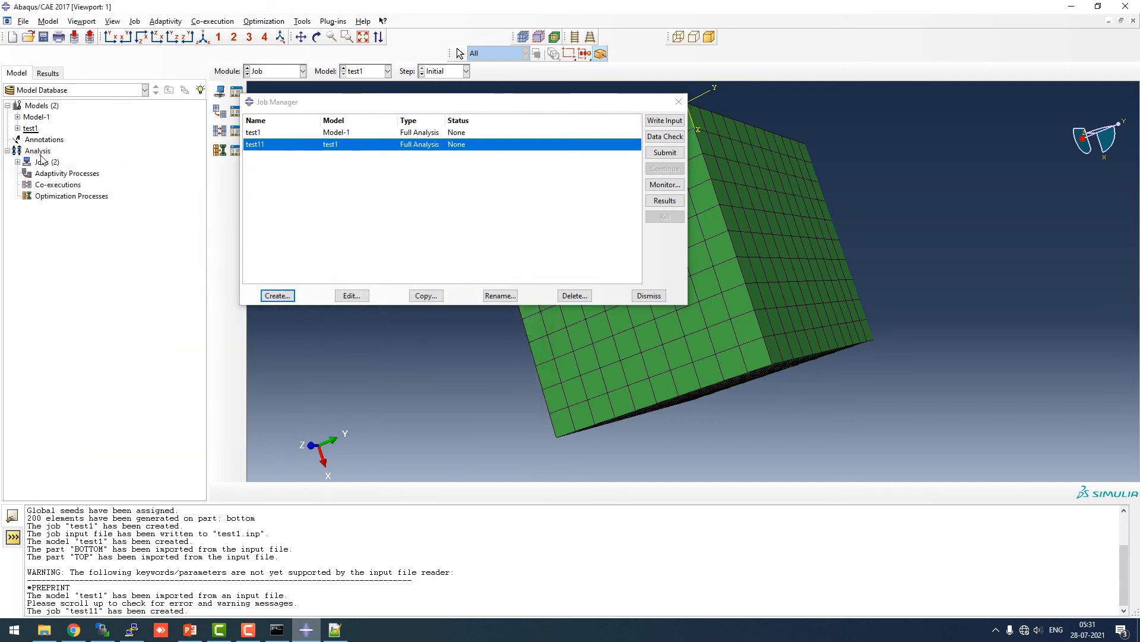
Run a data check on job test11 and submit it for full analysis
left_click(663, 136)
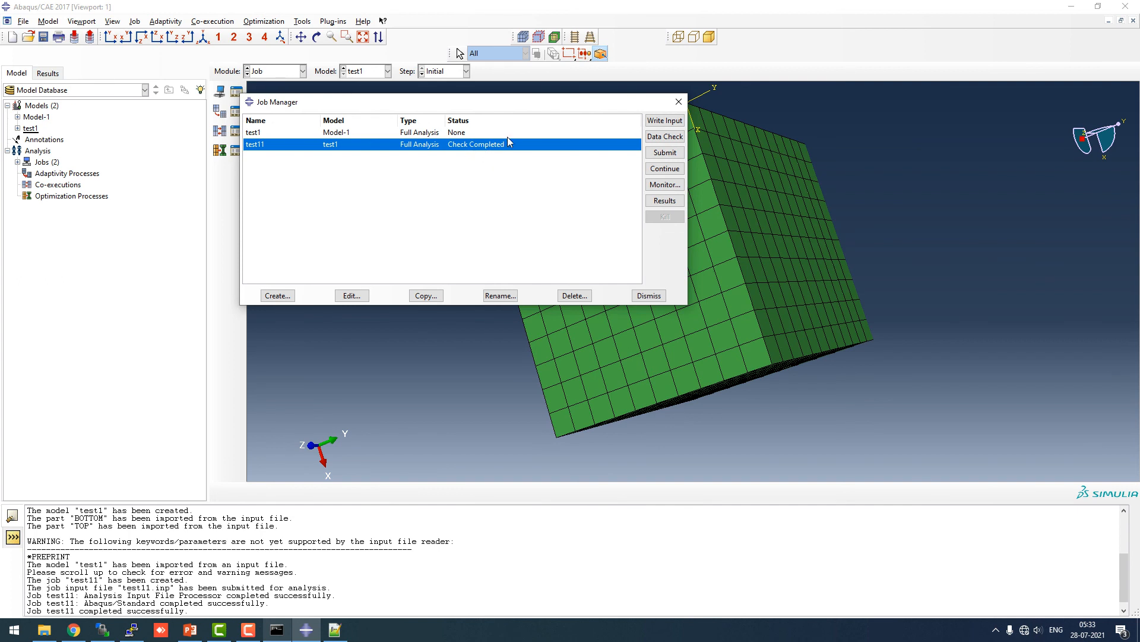
left_click(664, 153)
left_click(38, 121)
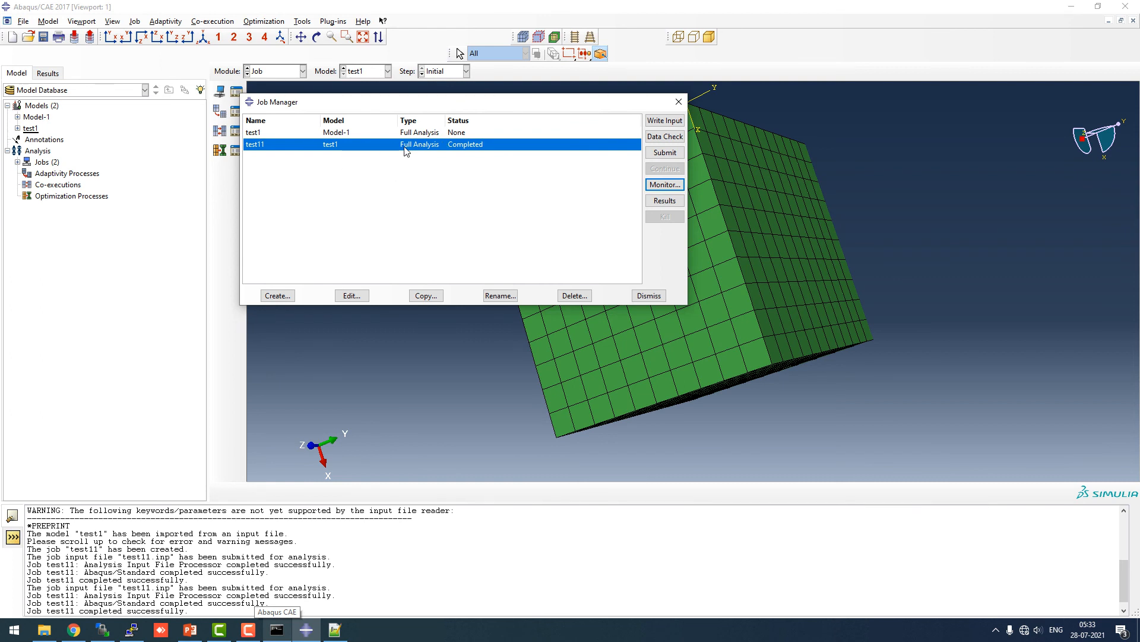
Open the results of job test11 and plot contours of displacement component U3 on the deformed blocks
left_click(661, 202)
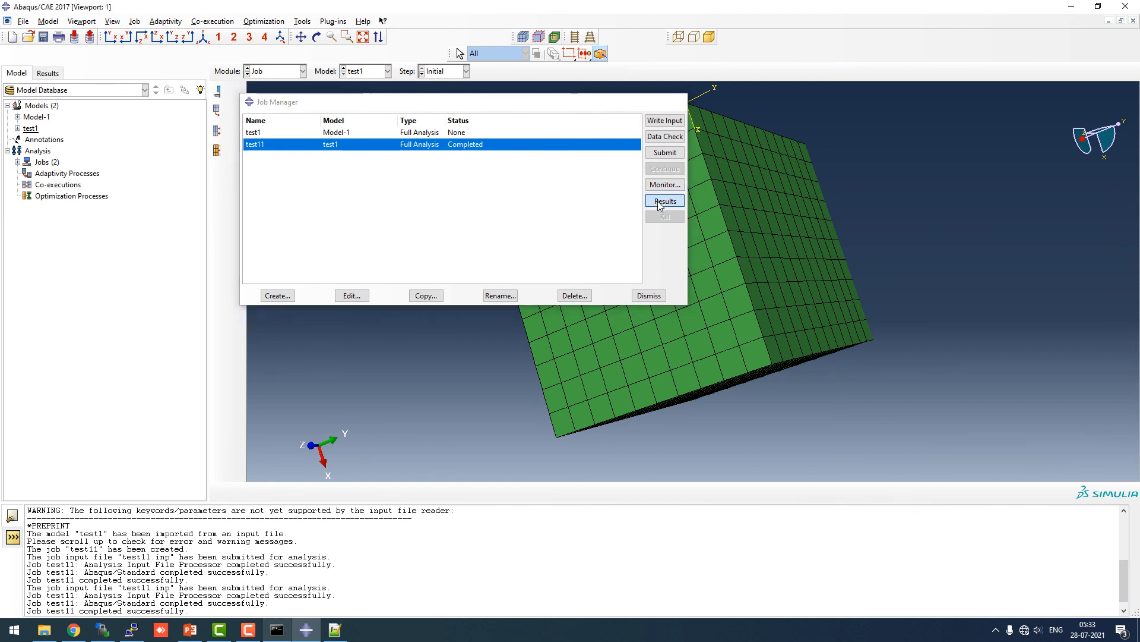
left_click(220, 162)
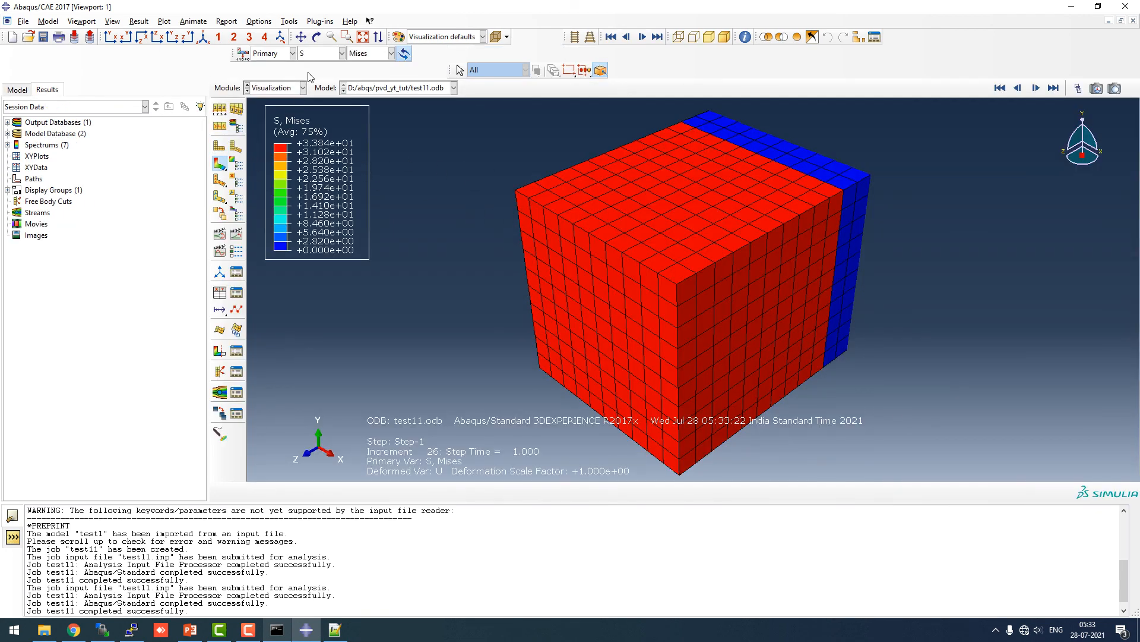
left_click(342, 53)
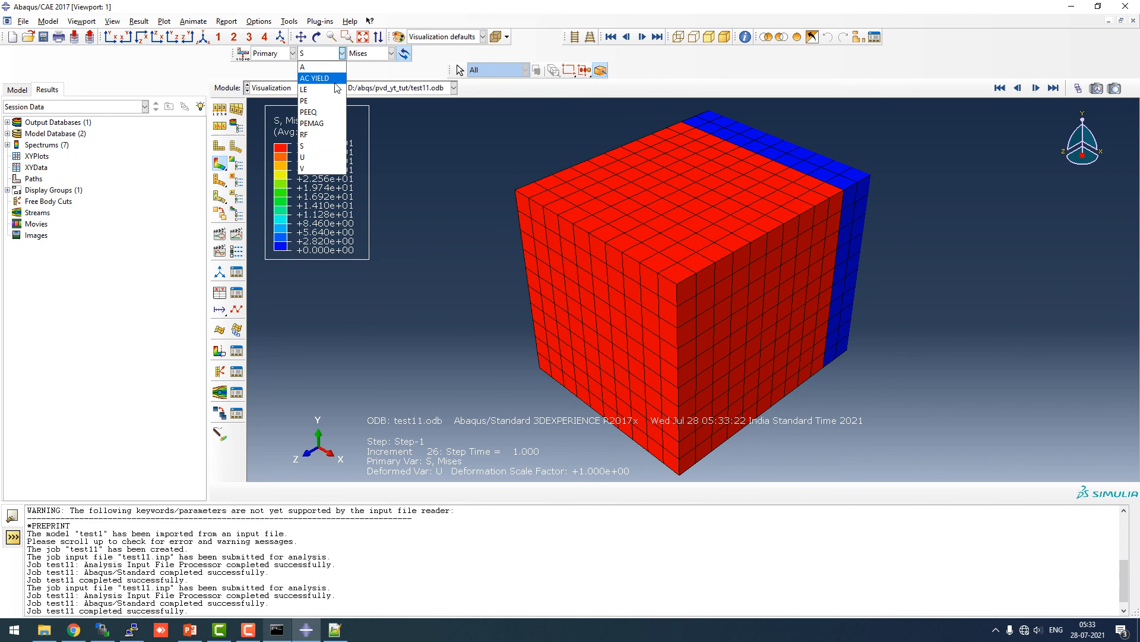
left_click(307, 158)
left_click(378, 57)
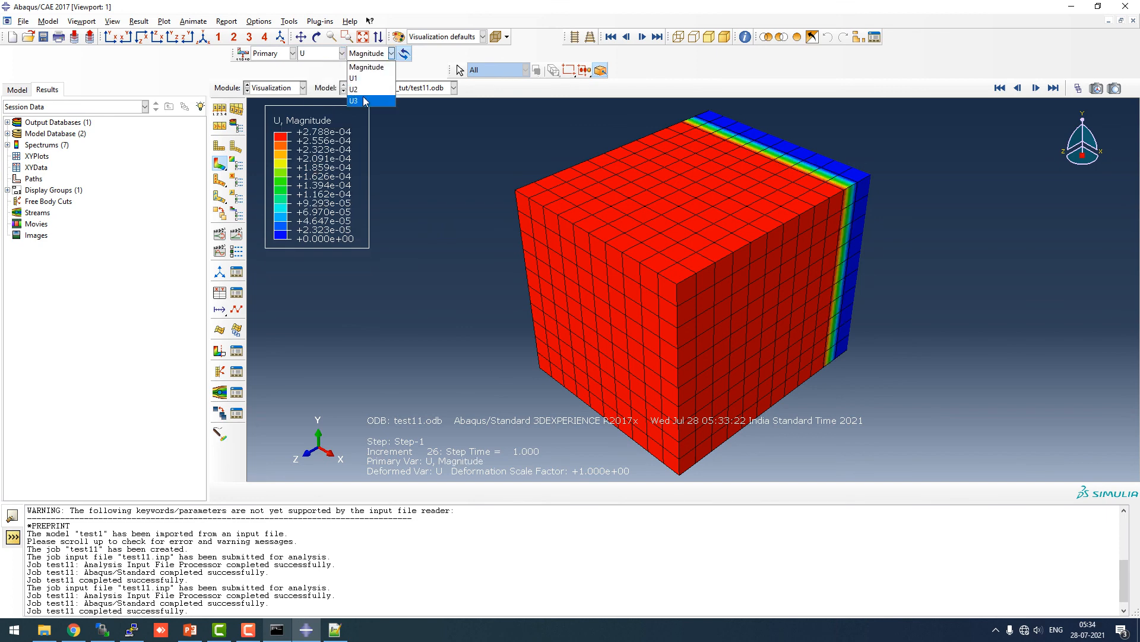
left_click(365, 100)
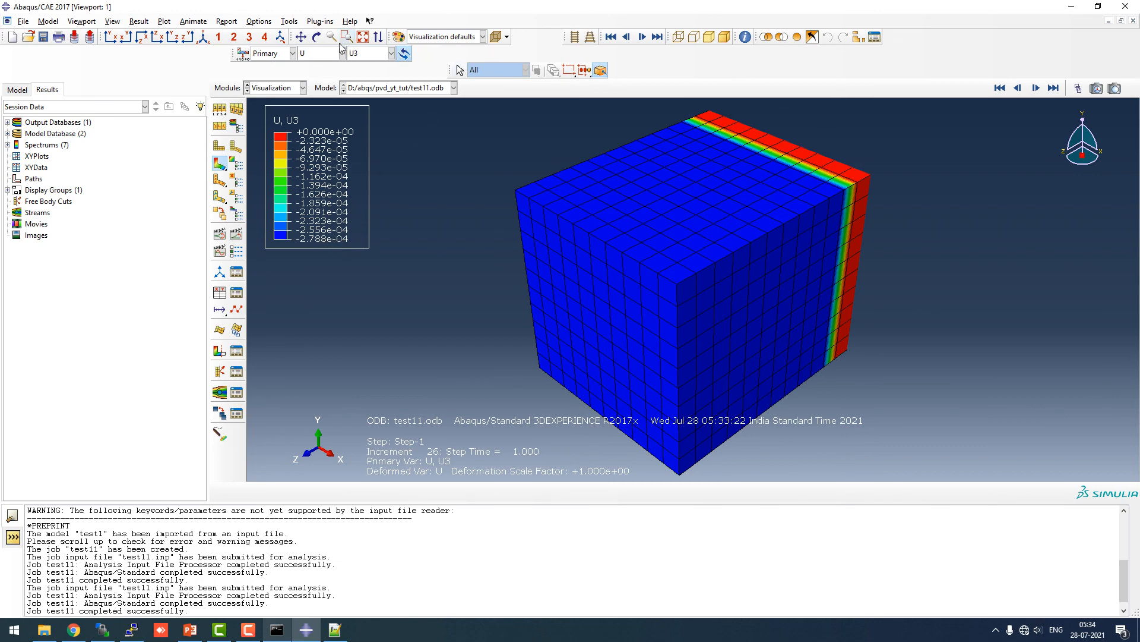
left_click(317, 37)
left_click_drag(820, 272, 746, 249)
scroll(705, 218, "down", 2)
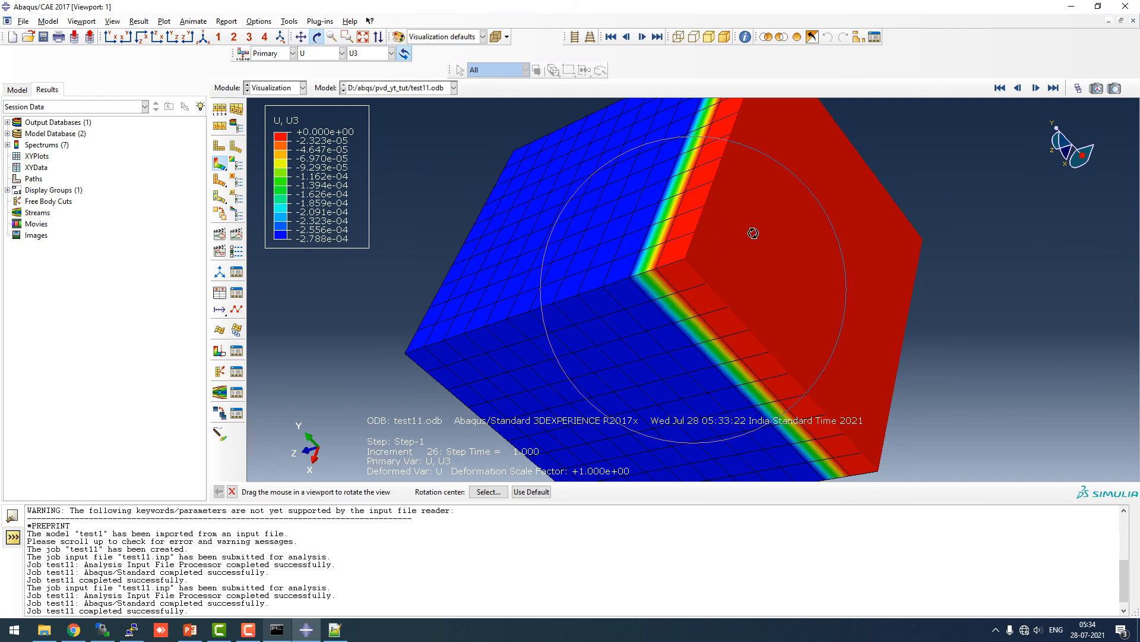
left_click_drag(616, 287, 774, 250)
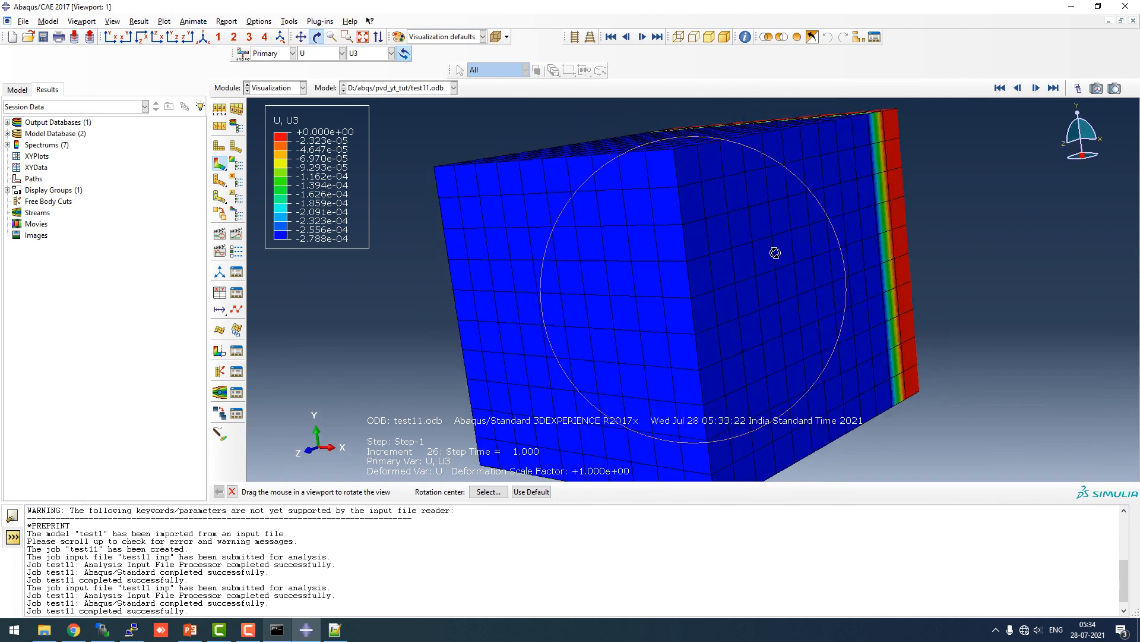